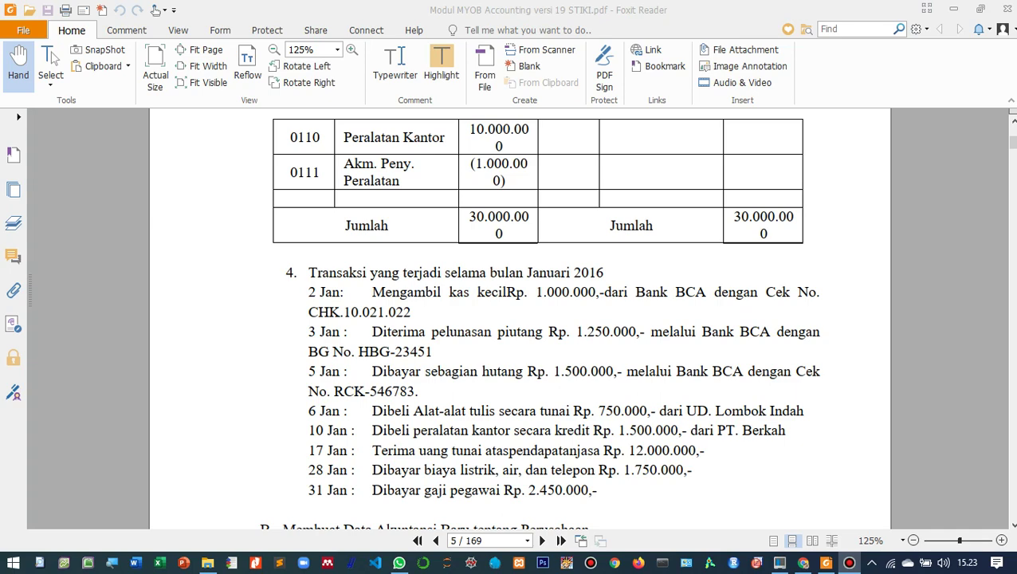
- Open the company file 4. transaksi.myo from AccountRight's Welcome screen
scroll(518, 319, "up", 8)
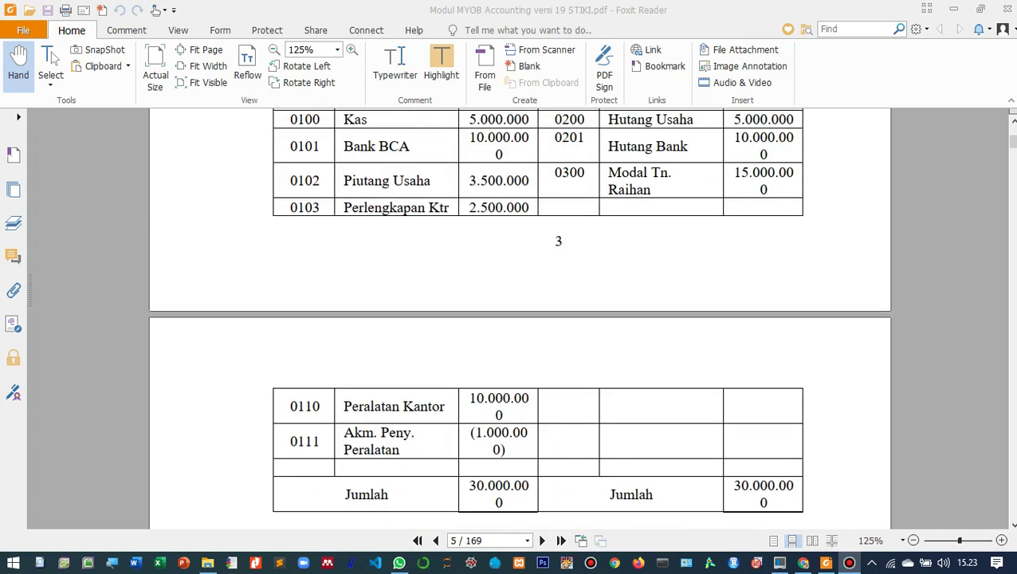
scroll(518, 319, "down", 11)
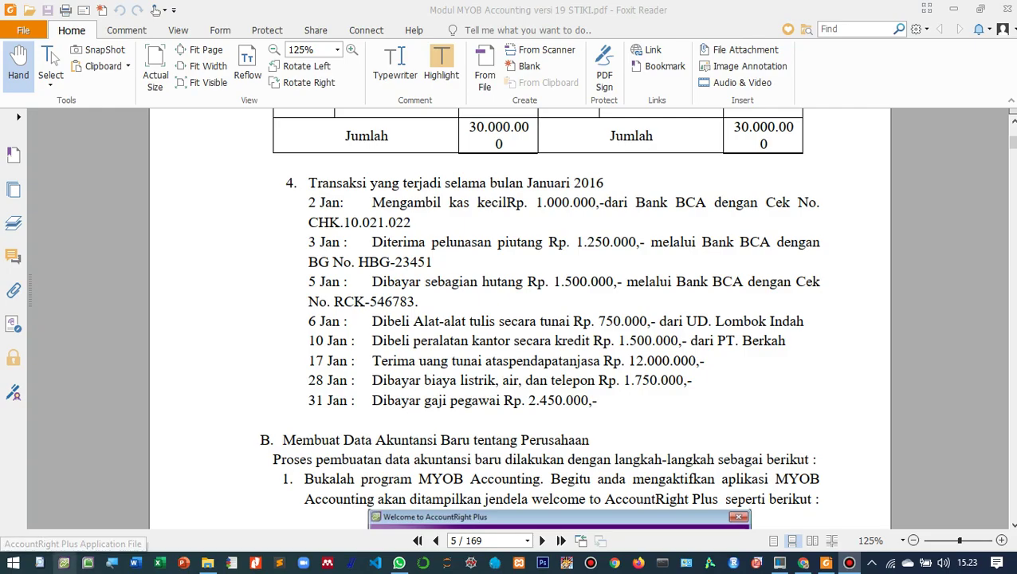
left_click(64, 563)
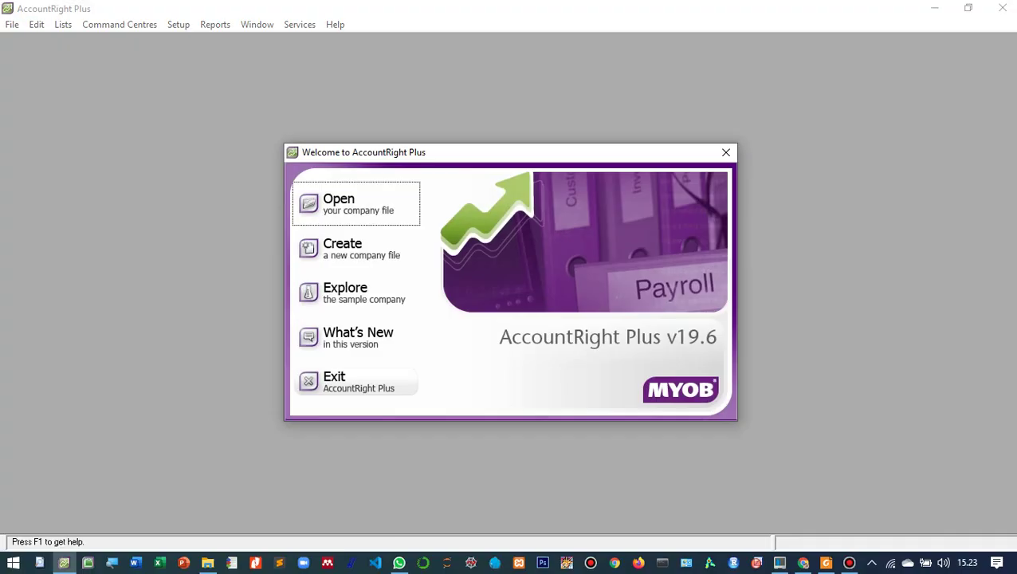
left_click(356, 203)
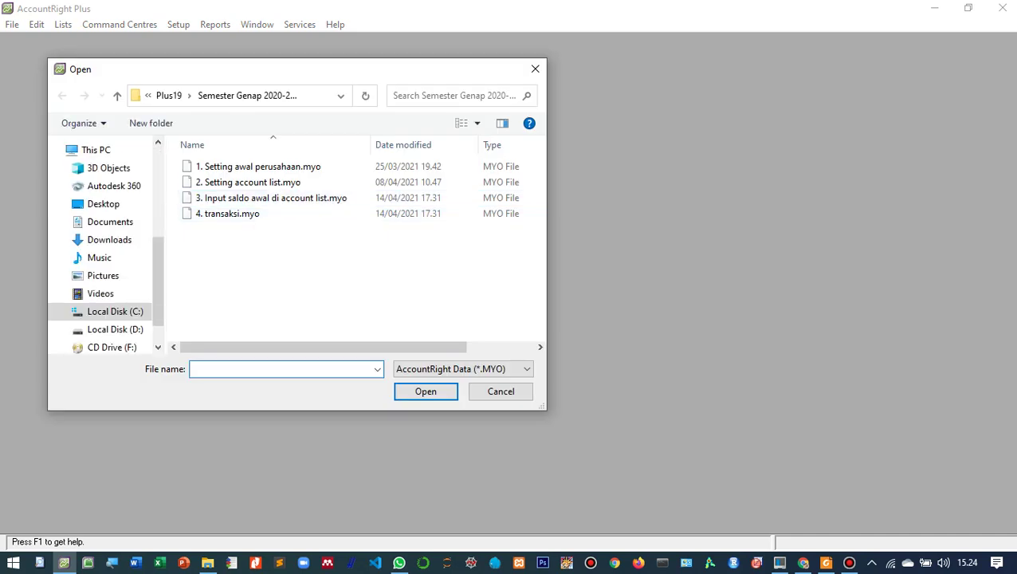
left_click(287, 214)
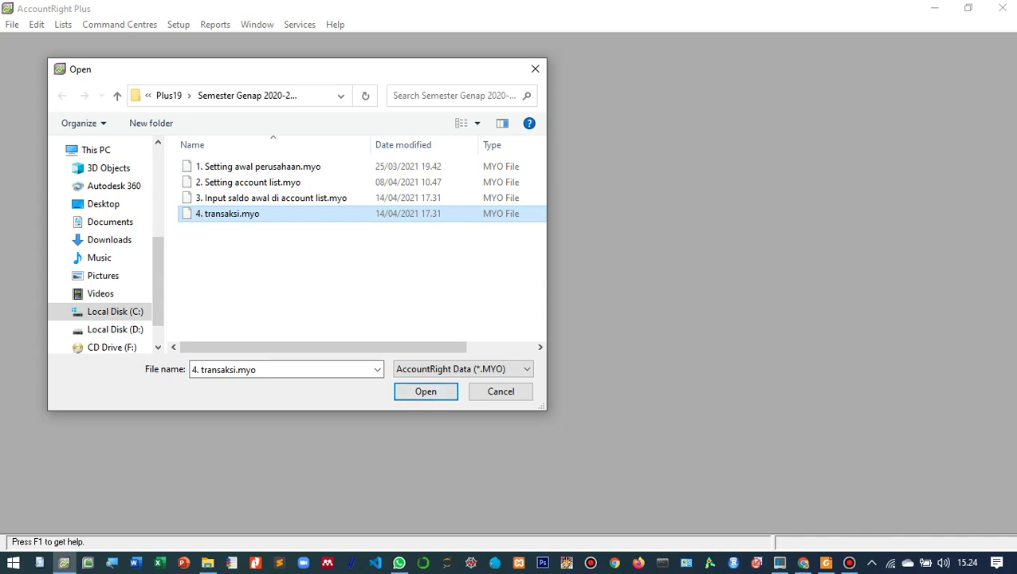
key("Return")
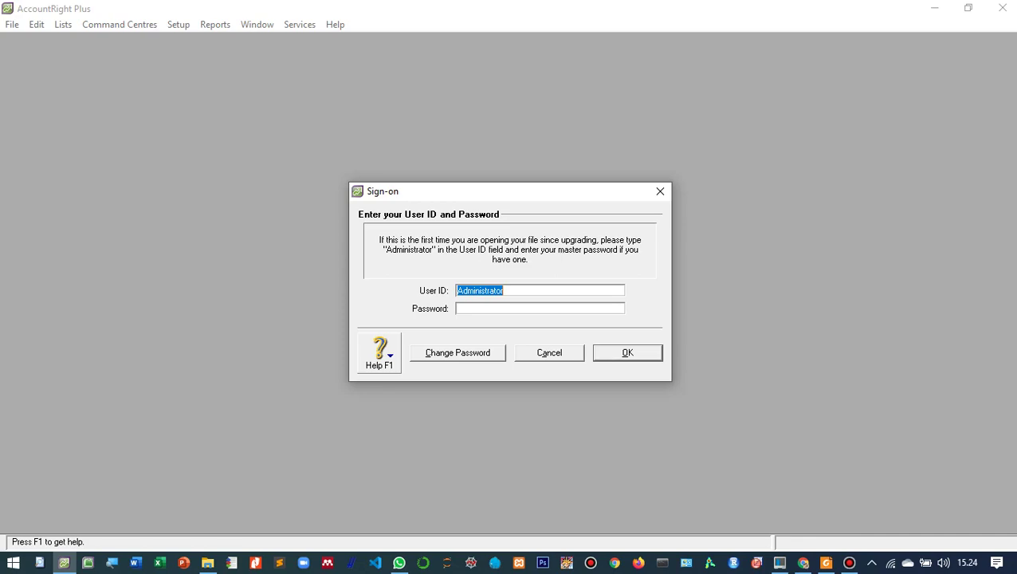
- Sign on, choose practice/study use, acknowledge the 62-days notice and decline data verification
key("Return")
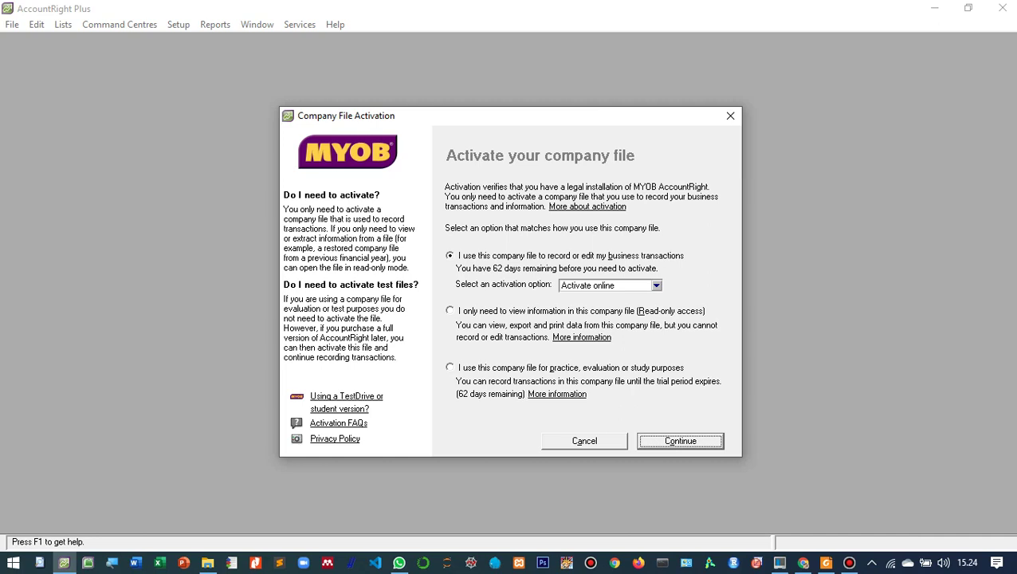
left_click(571, 367)
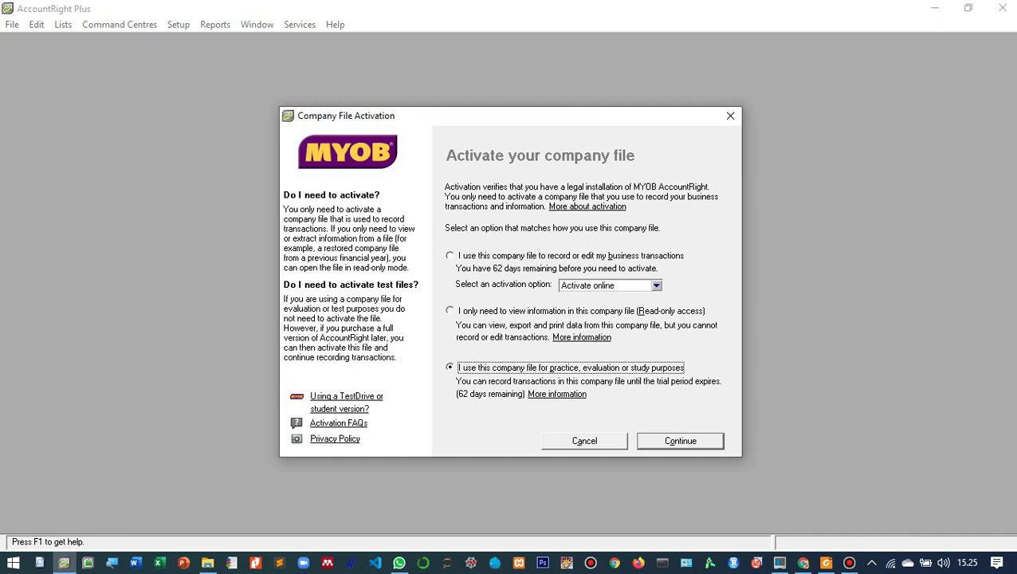
key("Return")
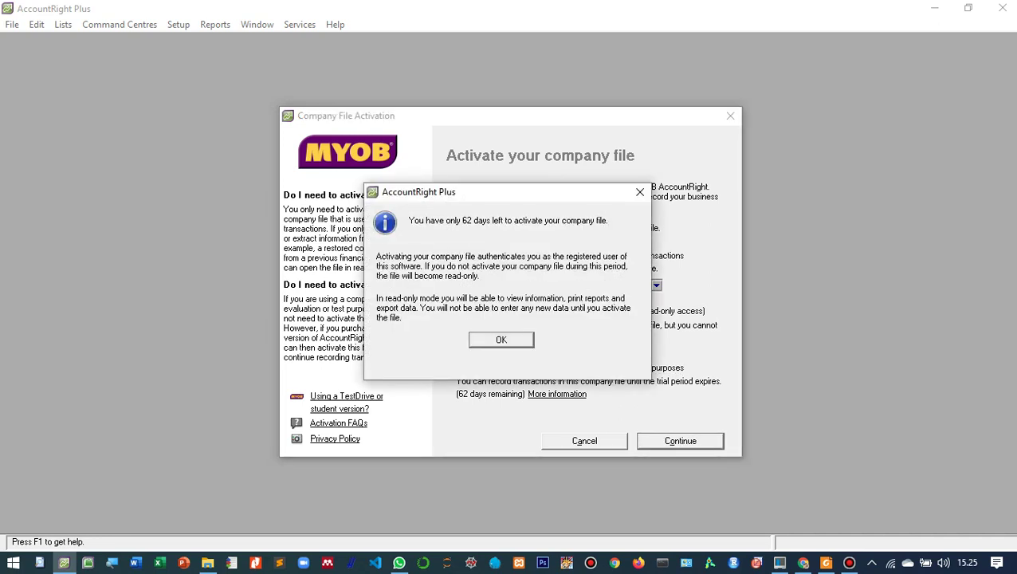
key("Return")
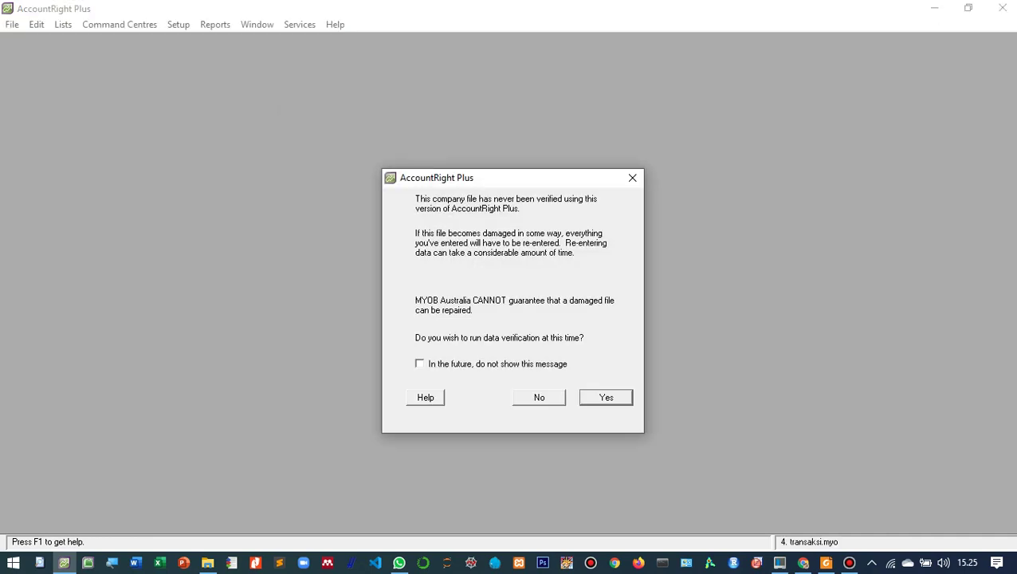
key("Left")
key("Return")
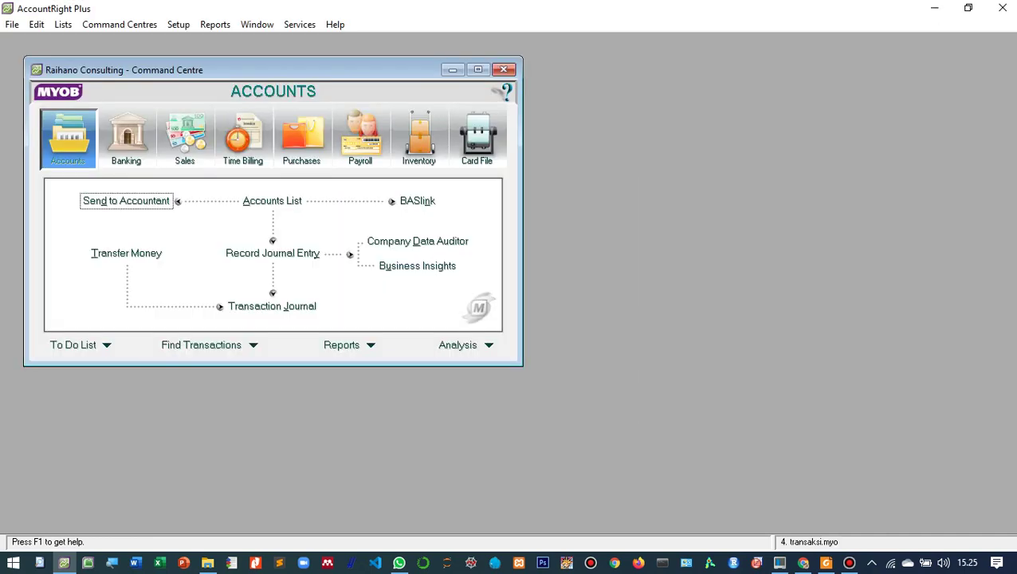
- Arrange the AccountRight and PDF reader windows side by side on screen
left_click(478, 70)
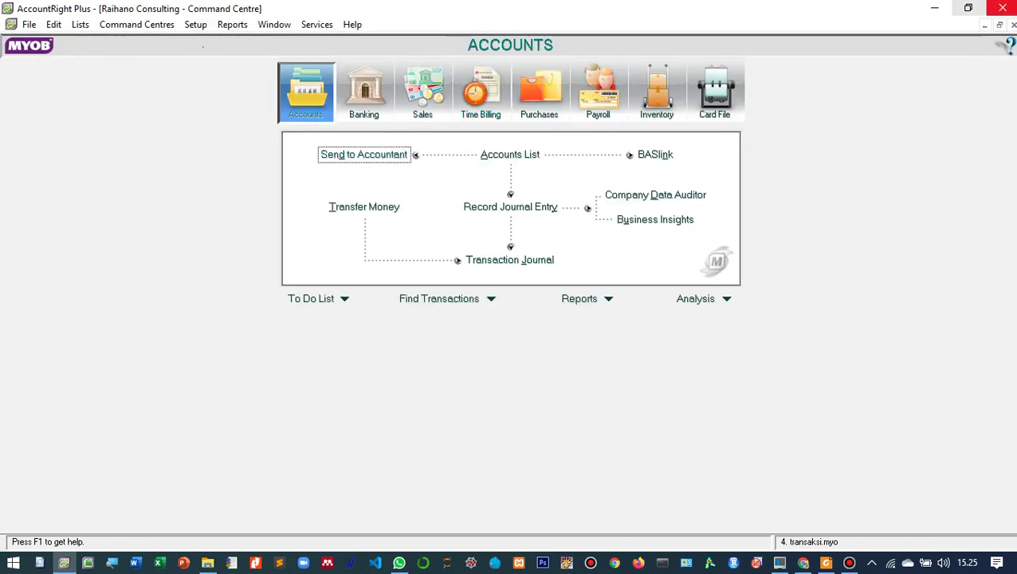
left_click(969, 8)
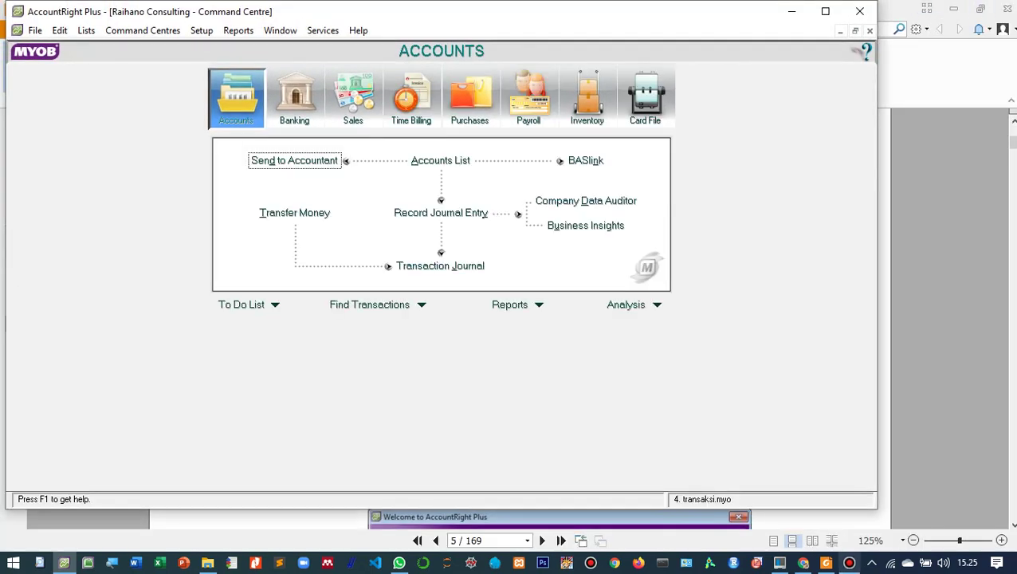
left_click(826, 562)
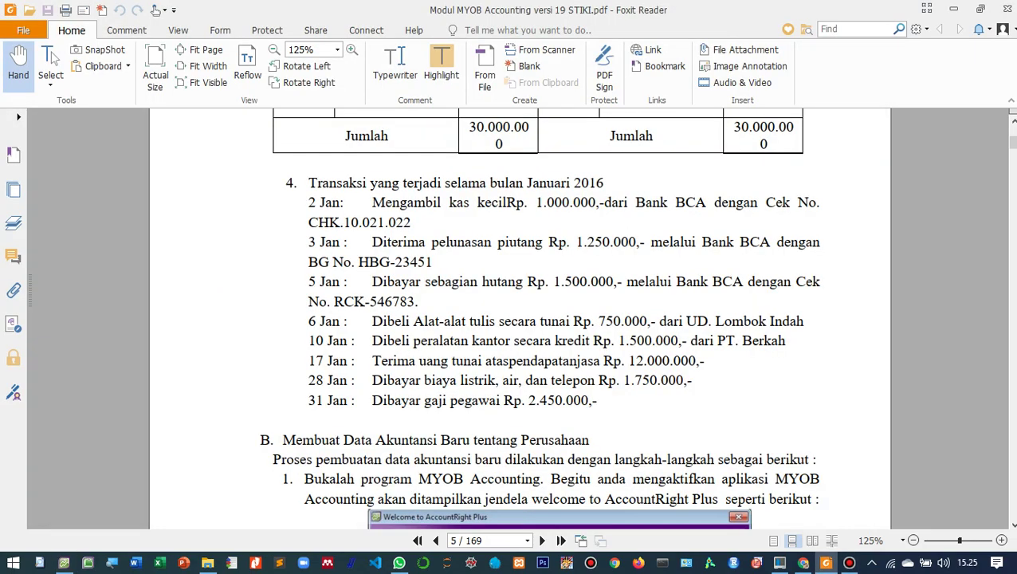
left_click(981, 8)
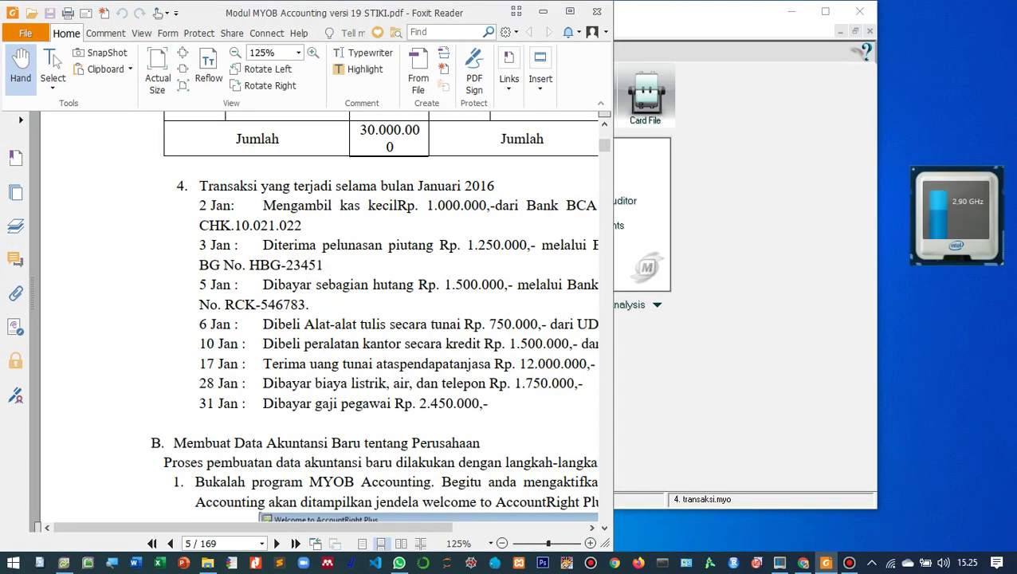
left_click_drag(673, 20, 827, 23)
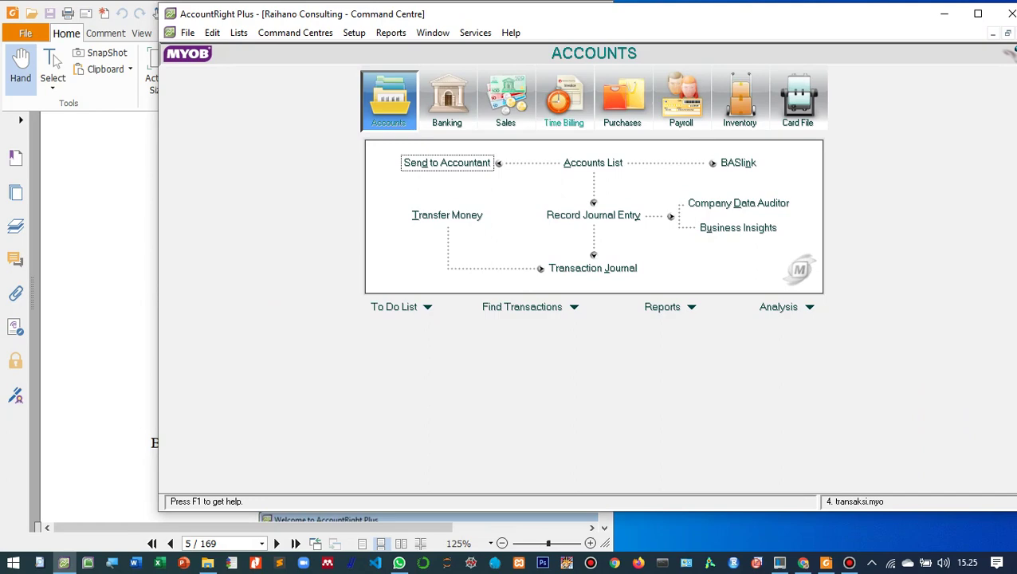
left_click_drag(155, 246, 562, 266)
left_click(602, 280)
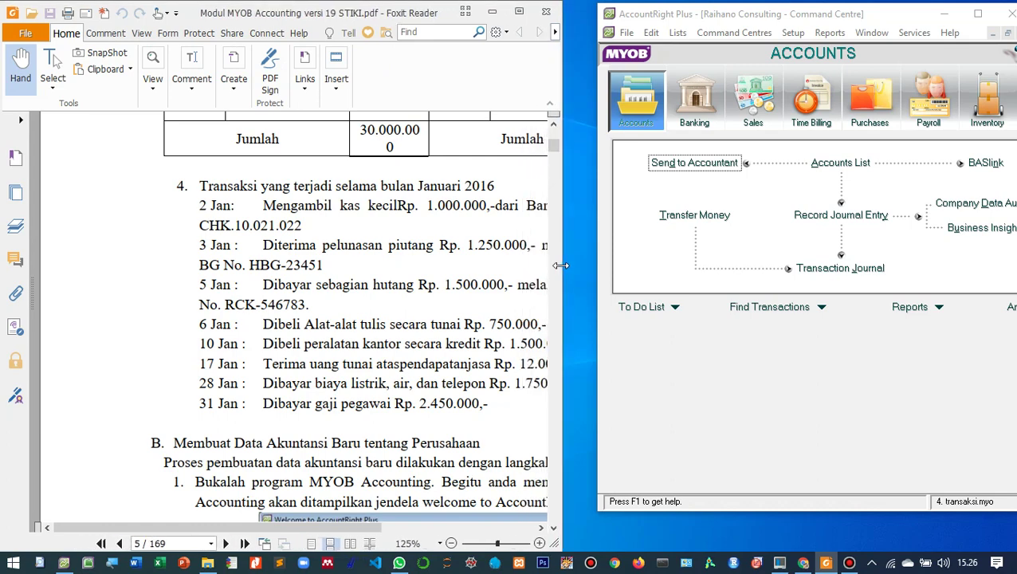
left_click_drag(596, 357, 563, 357)
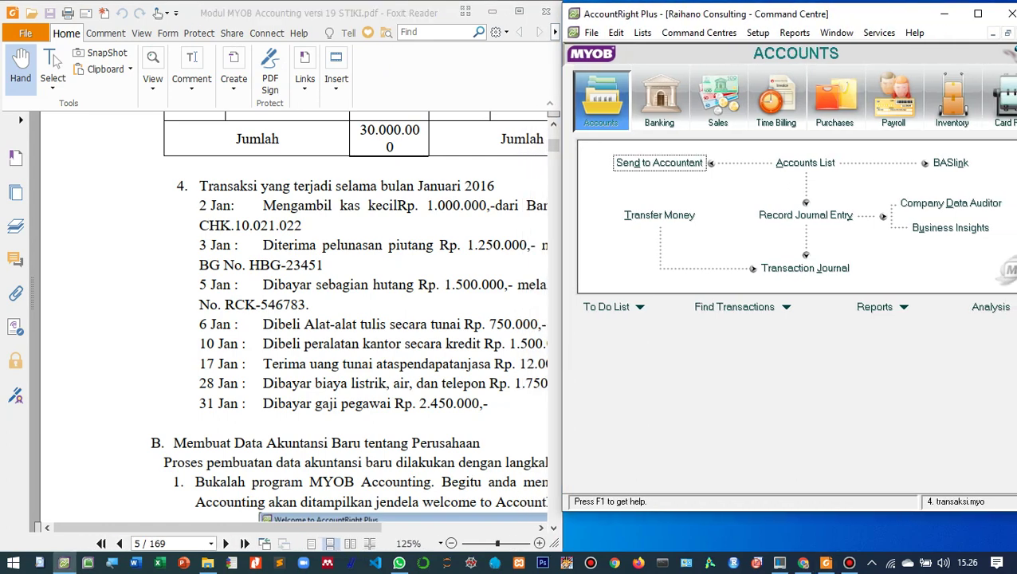
left_click_drag(710, 511, 701, 542)
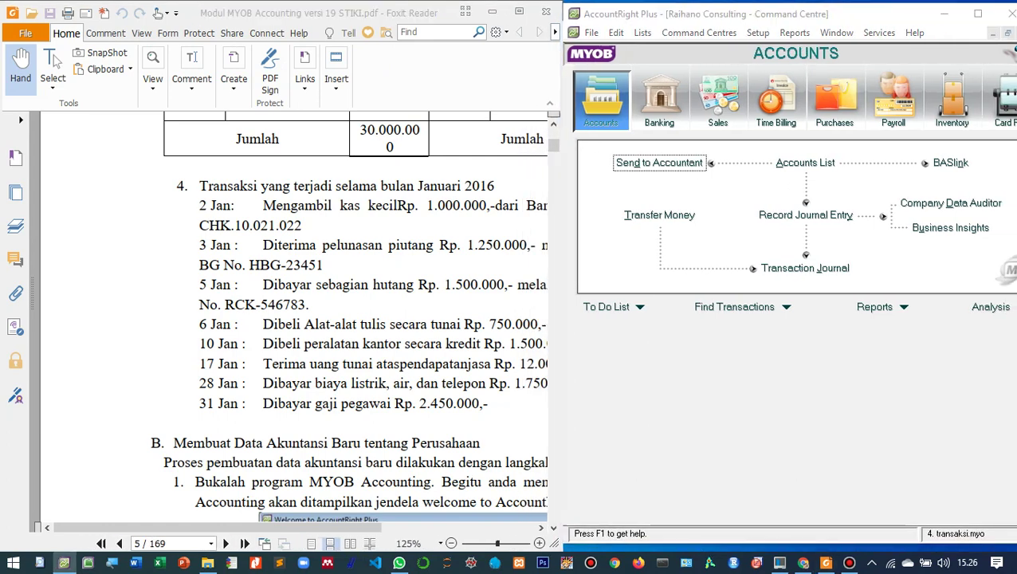
- Review the PDF's January transactions and start a new general journal entry GJ000001
scroll(303, 351, "down", 3)
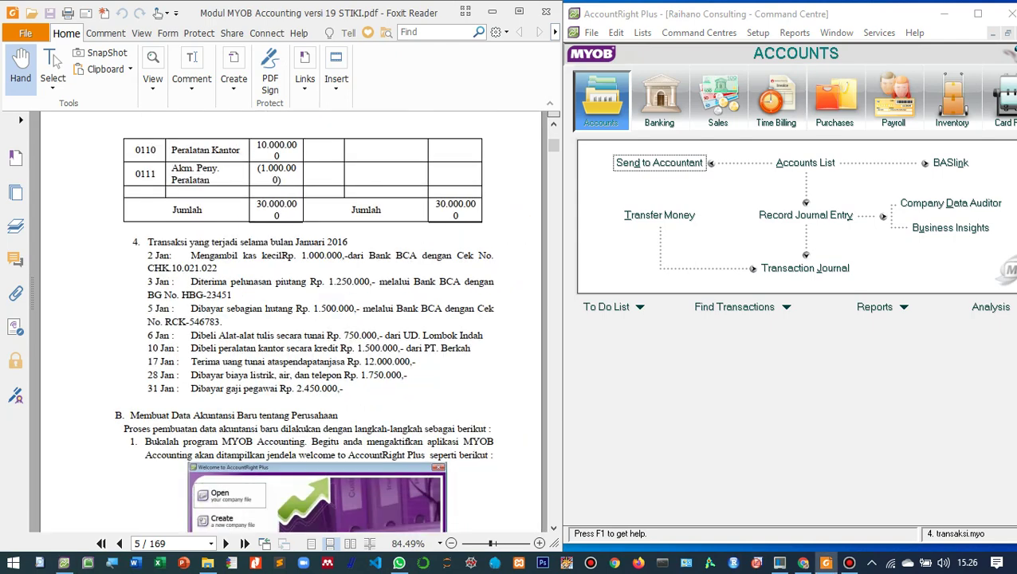
scroll(303, 351, "up", 2)
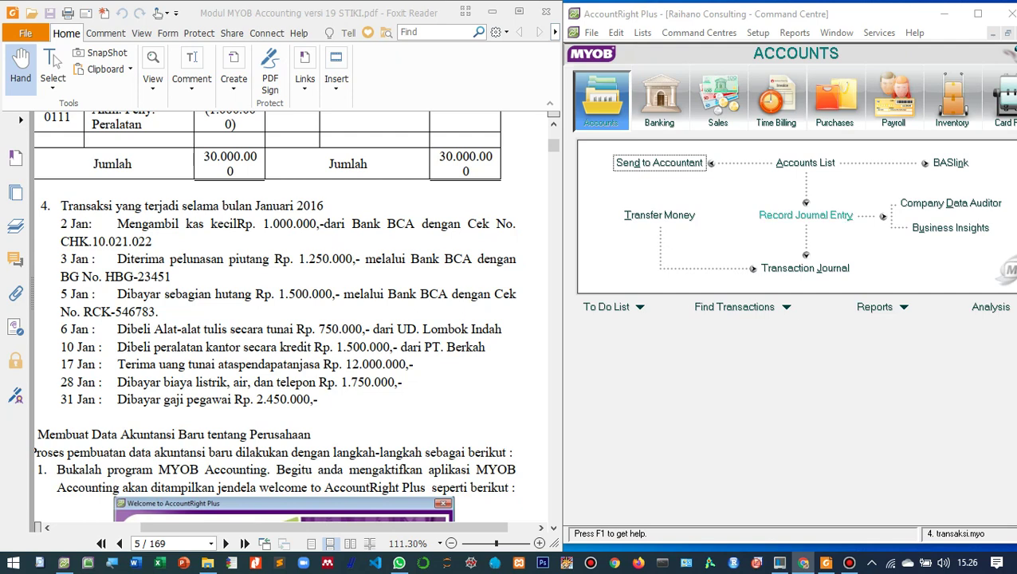
left_click(806, 215)
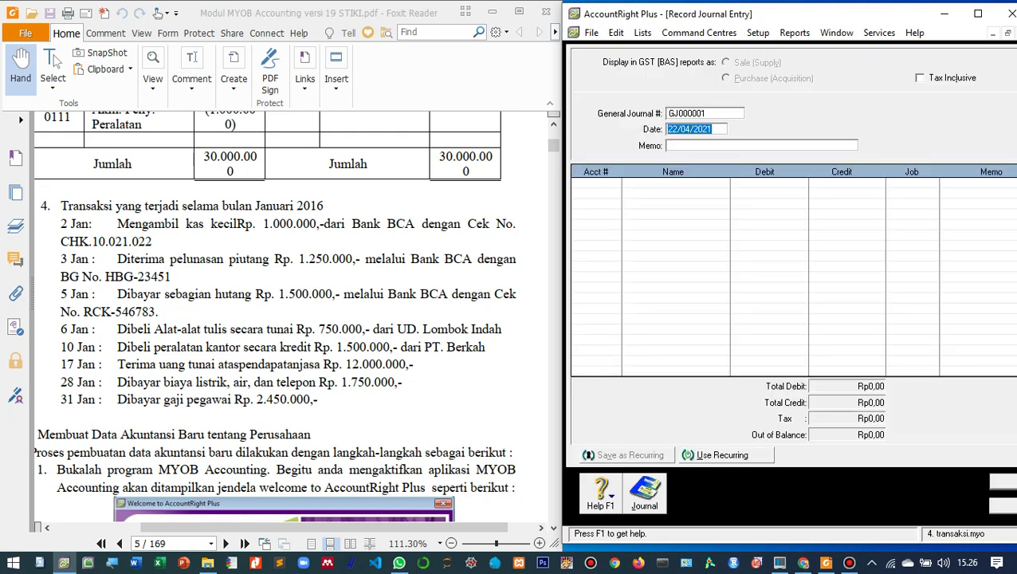
- Date the journal 02/01/2016 with memo 'Pengisian Kas Kecil'
left_click(680, 129)
left_click_drag(679, 128, 667, 128)
type("02")
key("Right")
key("Right")
key("Right")
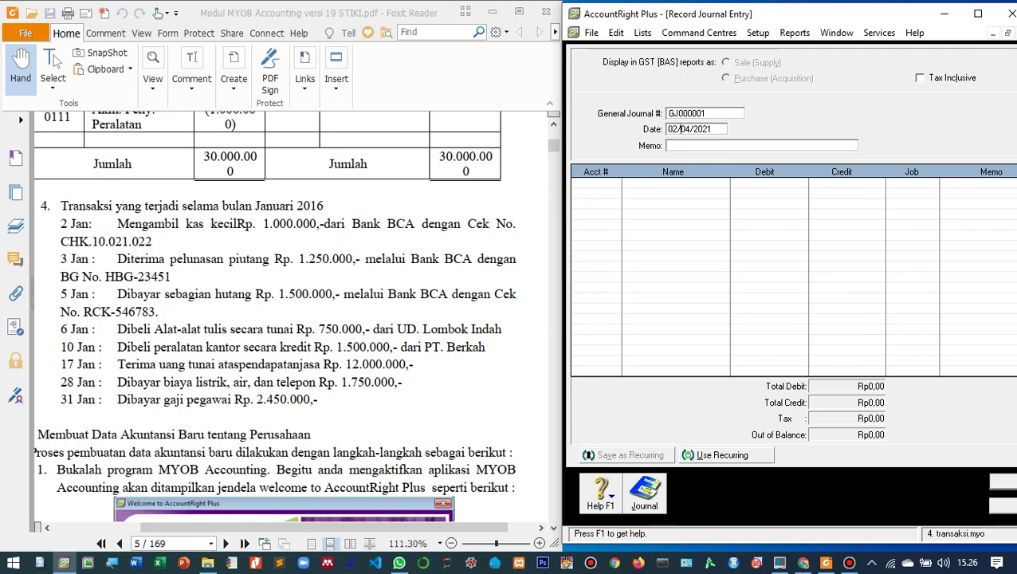
key("BackSpace")
type("1")
key("Right")
key("Right")
key("Right")
key("Right")
key("Right")
key("BackSpace")
key("BackSpace")
type("16")
key("Tab")
type("Pengisian Ka")
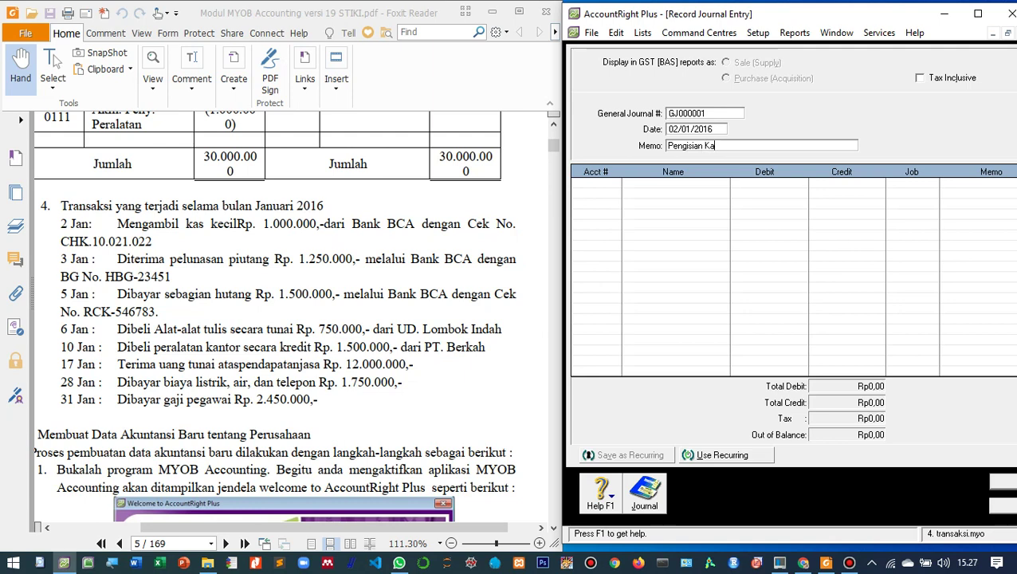
type("s Kecil")
key("Tab")
key("Tab")
key("Down")
key("Return")
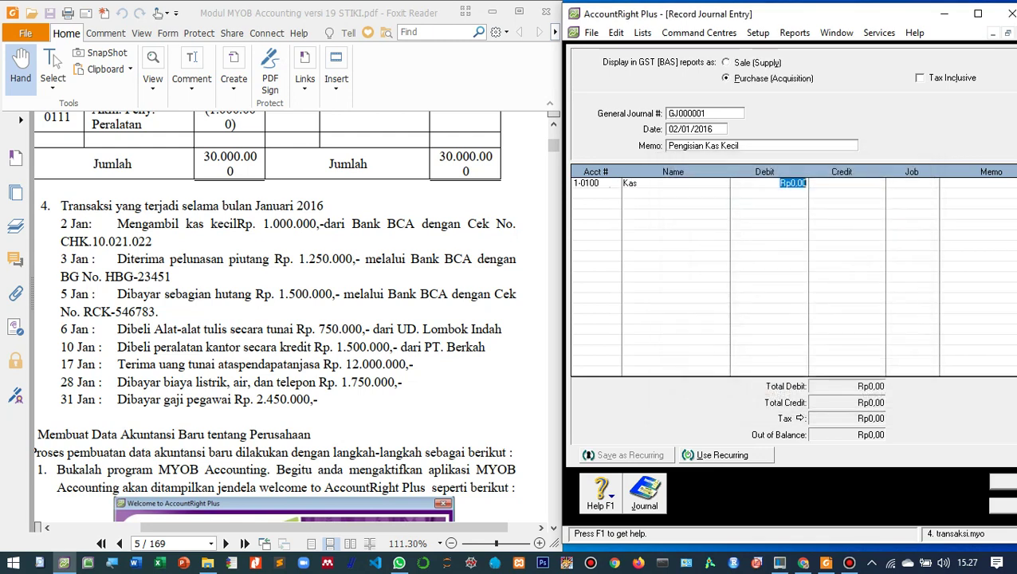
type("1.000.000")
key("Tab")
key("Tab")
key("Tab")
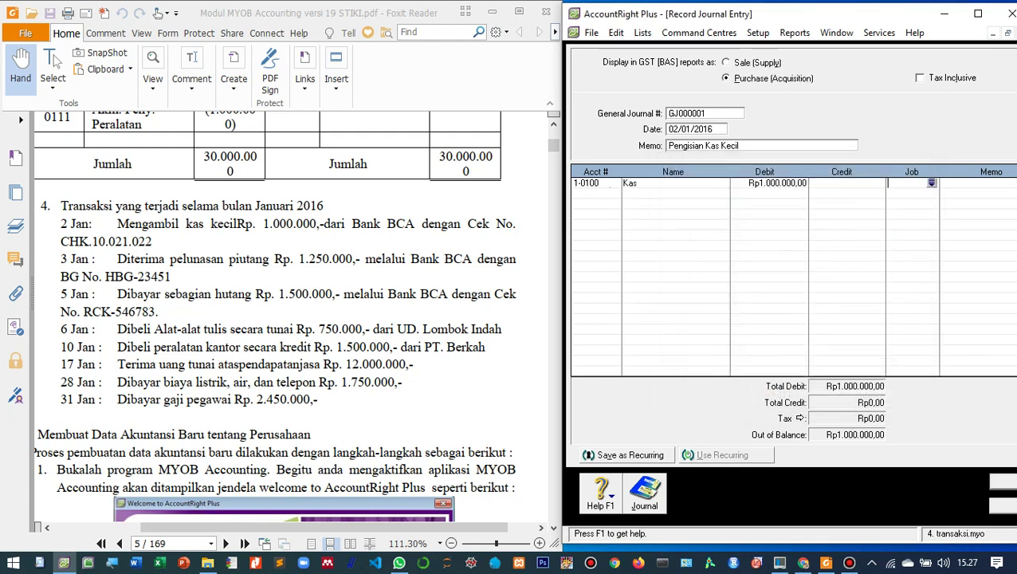
key("Tab")
key("Tab")
key("Tab")
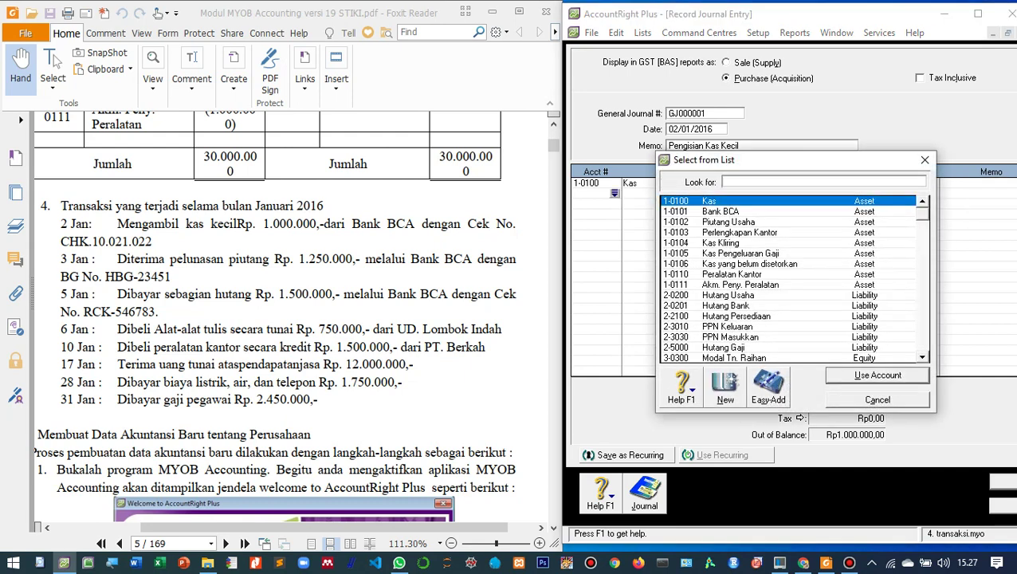
type("1-0101")
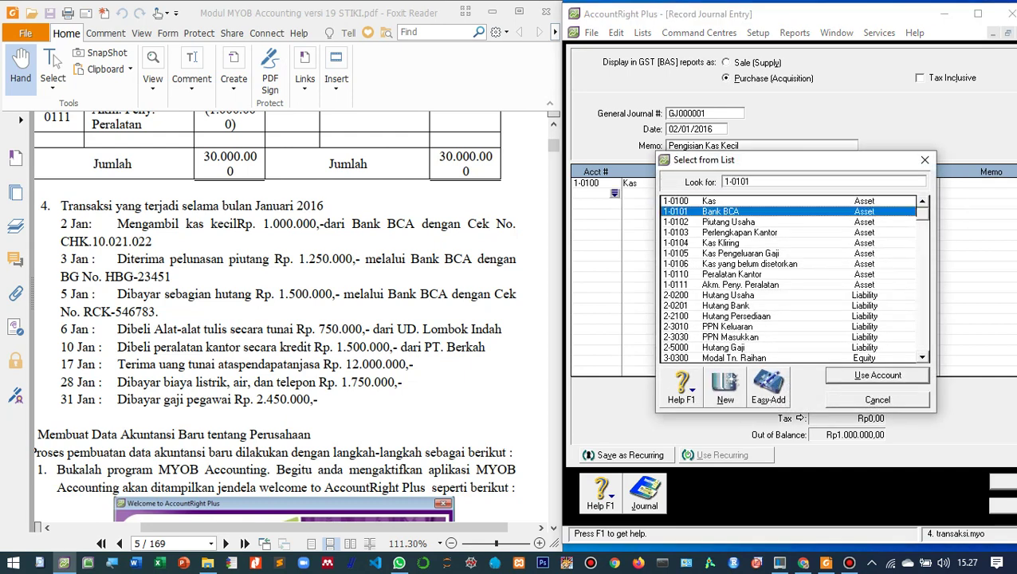
key("Return")
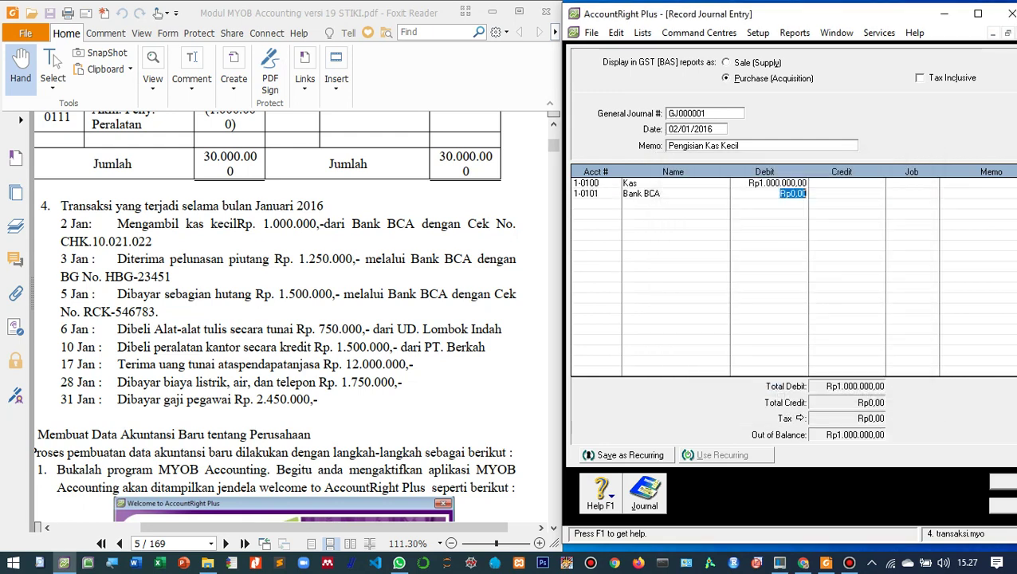
key("Tab")
type("1000000")
key("Tab")
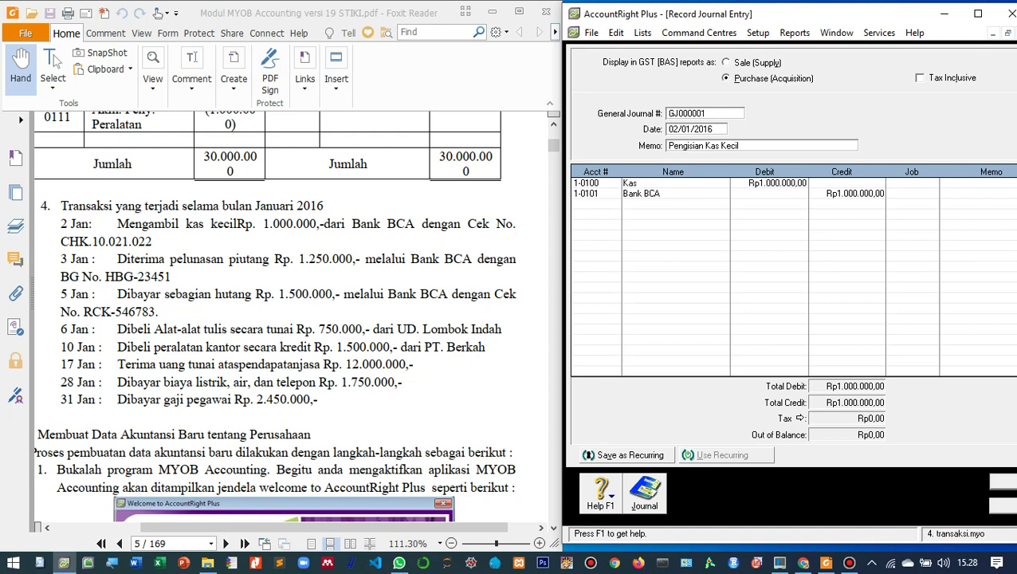
left_click(1005, 482)
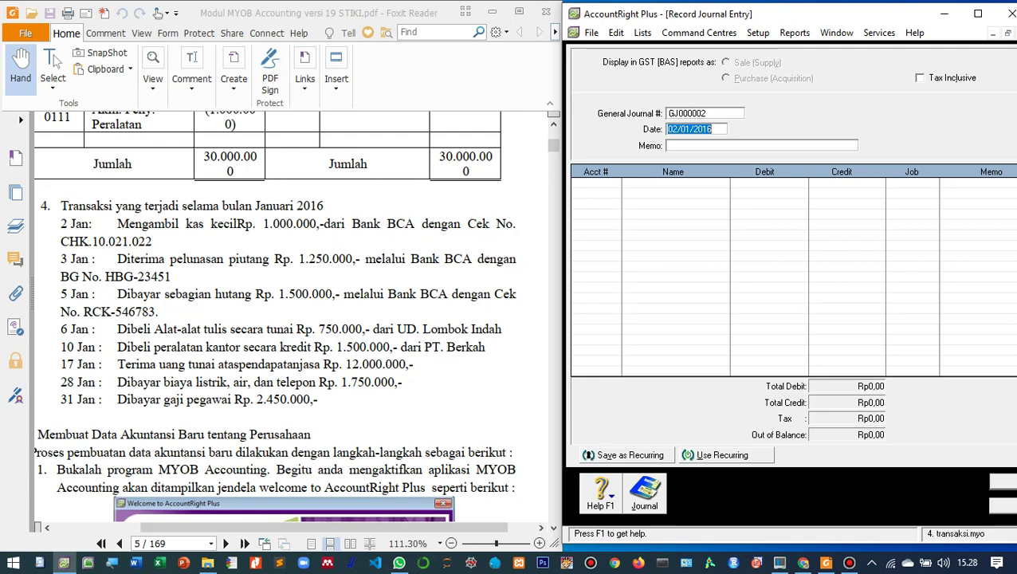
- Change the date to 03/01/2016 and enter memo 'Pelunasan Piutang'
key("Tab")
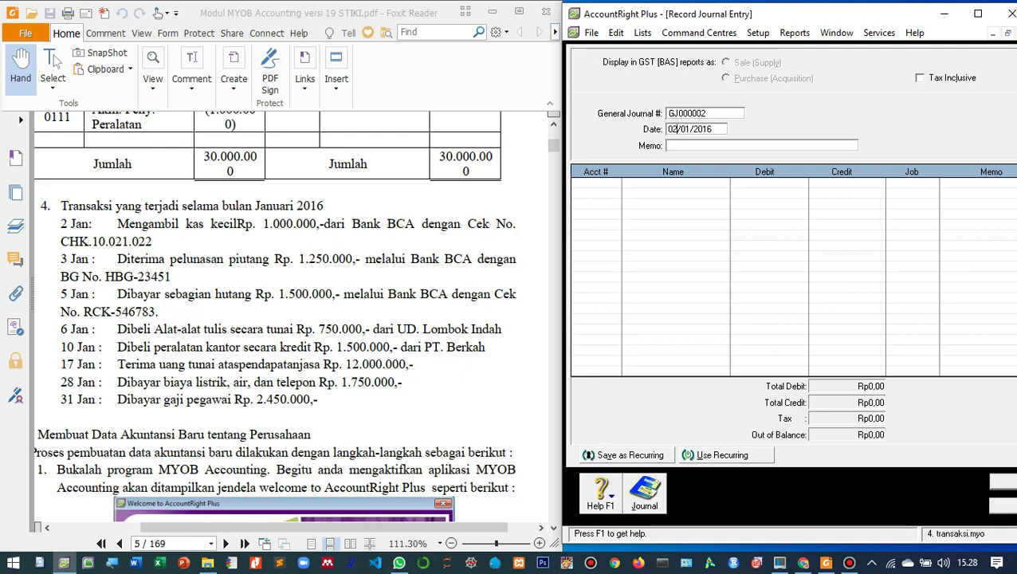
key("Delete")
type("3")
key("Tab")
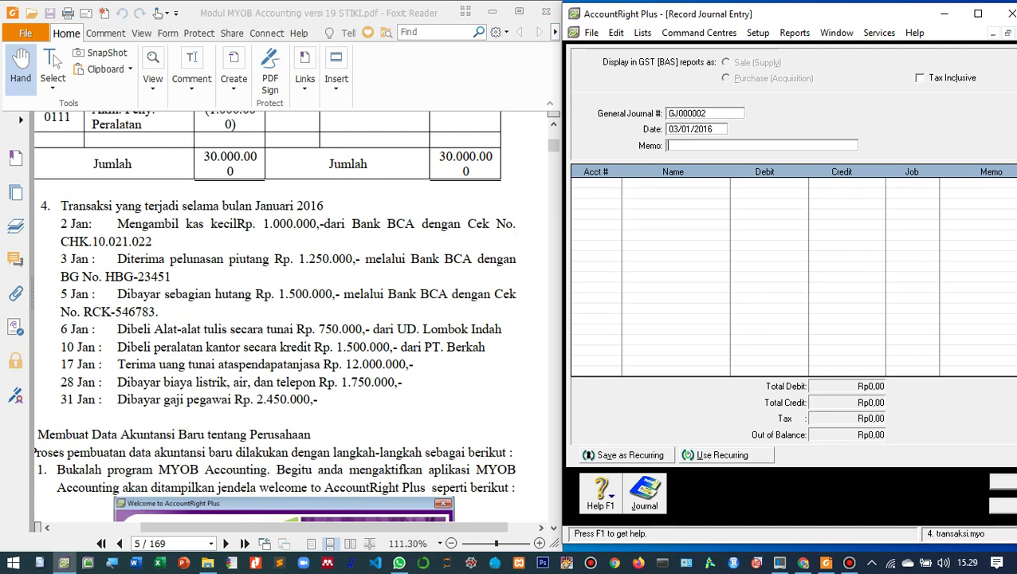
type("Pelunasan Piutang")
key("Tab")
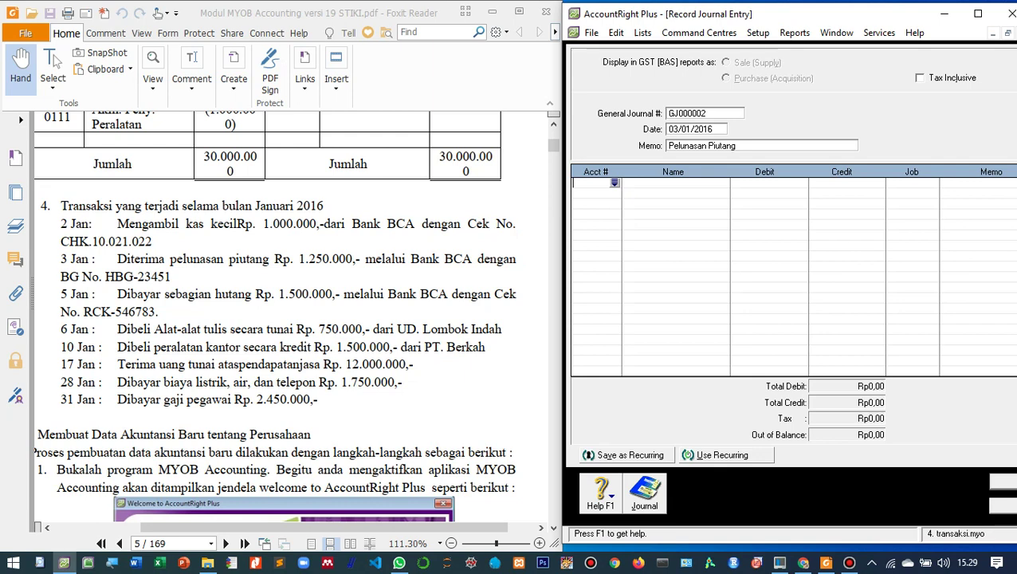
- Debit Bank BCA (1-0101) Rp1.250.000, credit Piutang Usaha (1-0102), and record the entry
key("Tab")
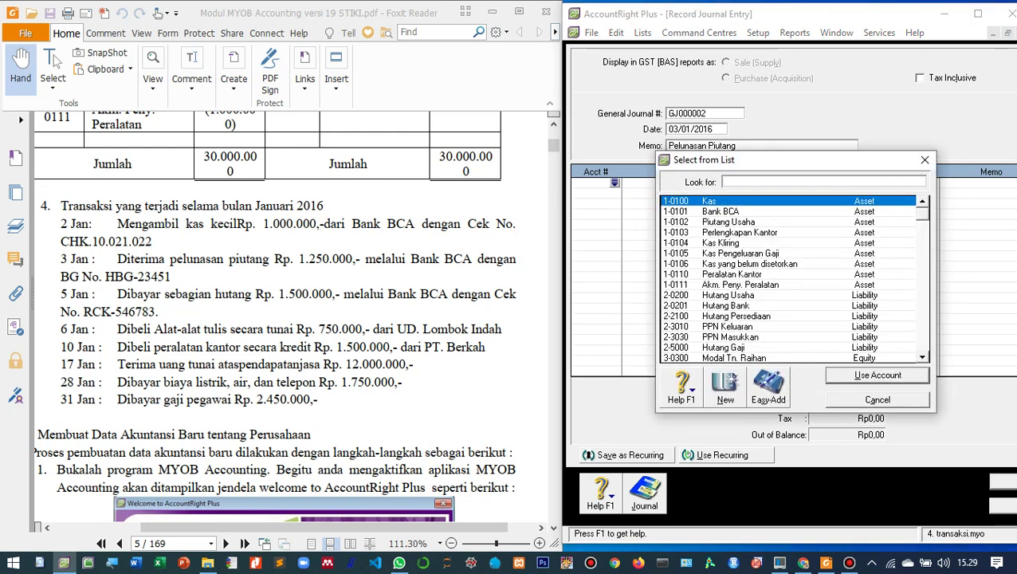
type("1-0101")
key("Return")
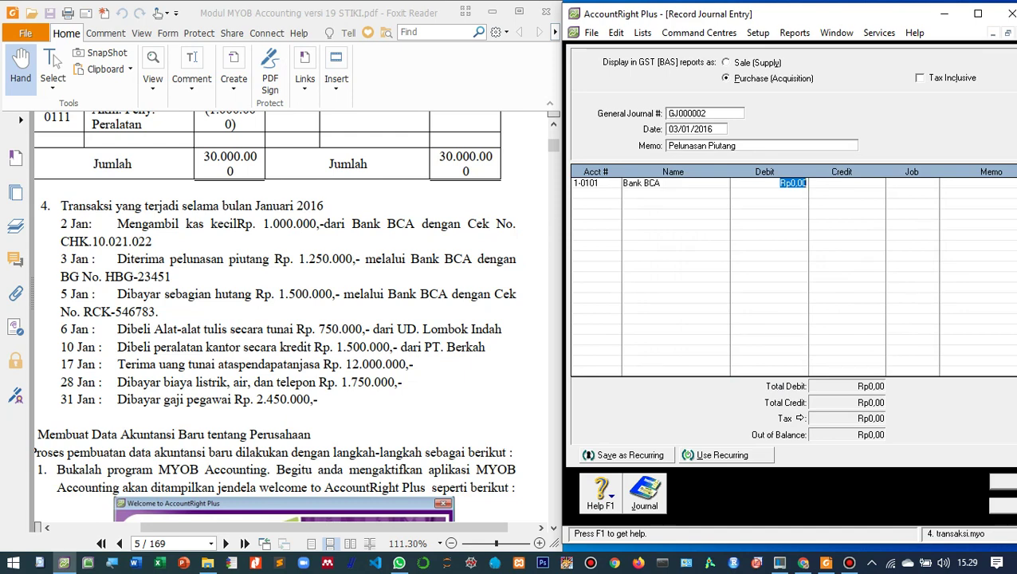
type("1.250.000")
key("Tab")
key("Tab")
key("Tab")
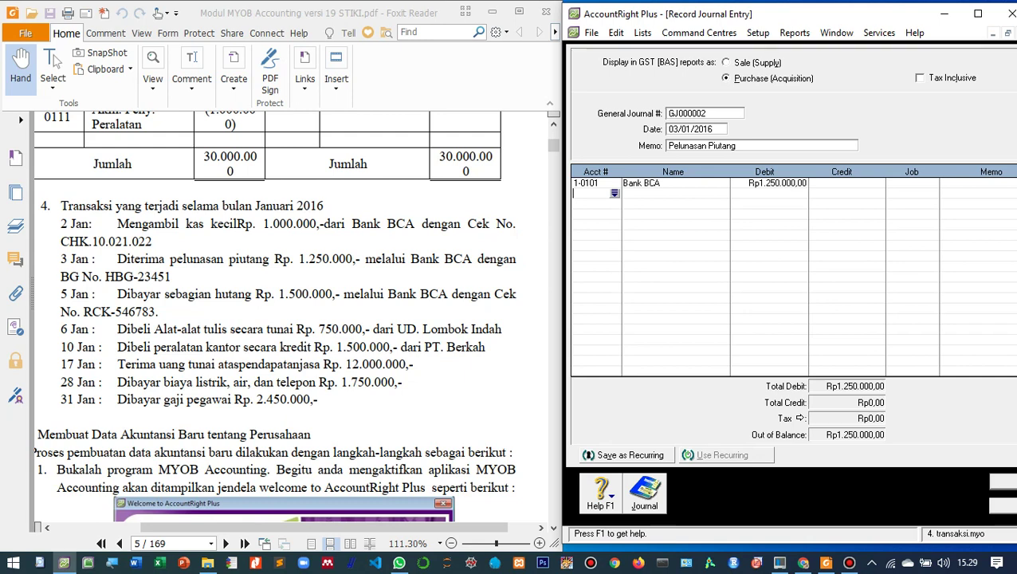
type("1-0102")
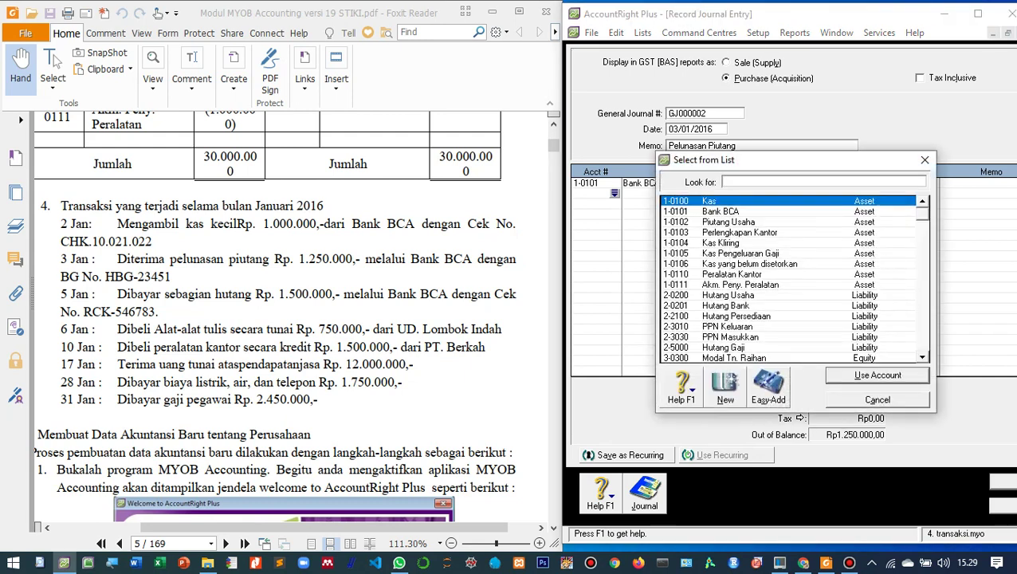
key("Return")
key("Return")
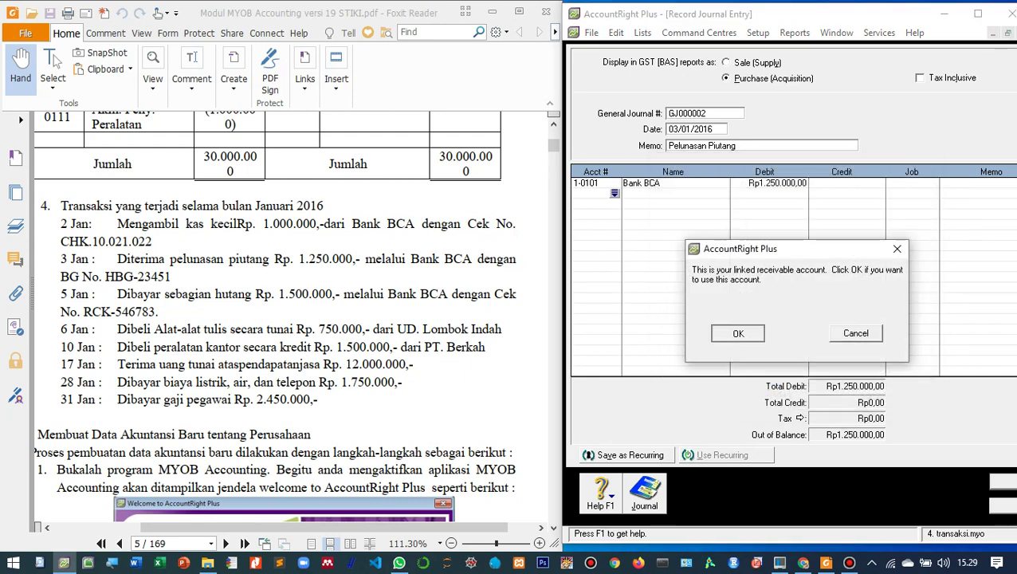
key("Tab")
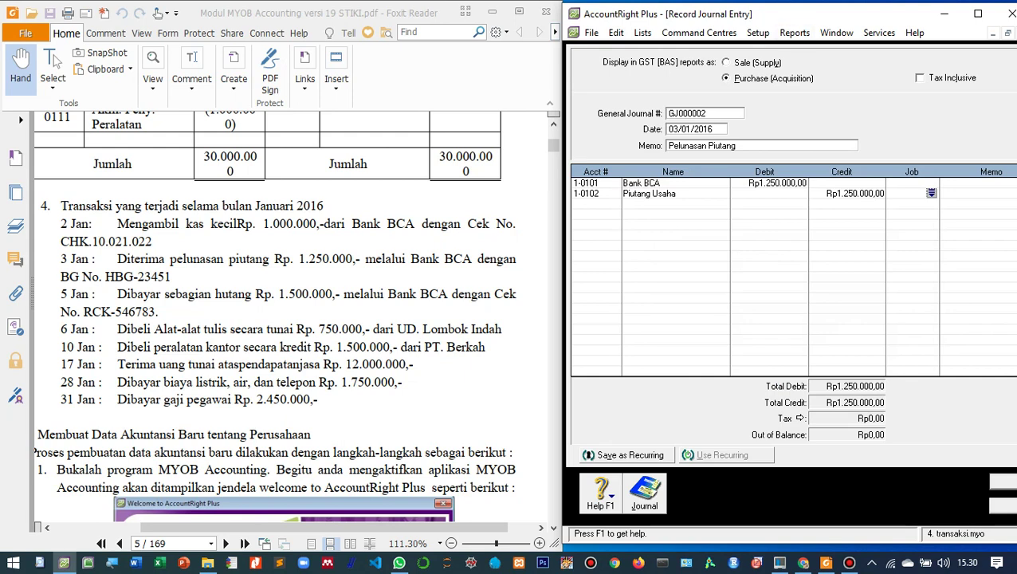
left_click_drag(790, 15, 694, 12)
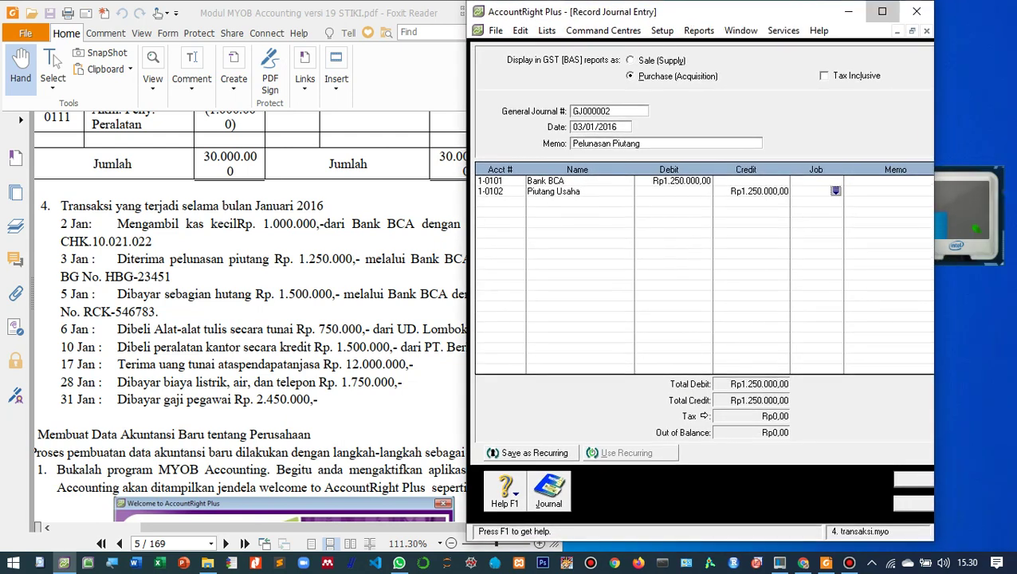
left_click(883, 11)
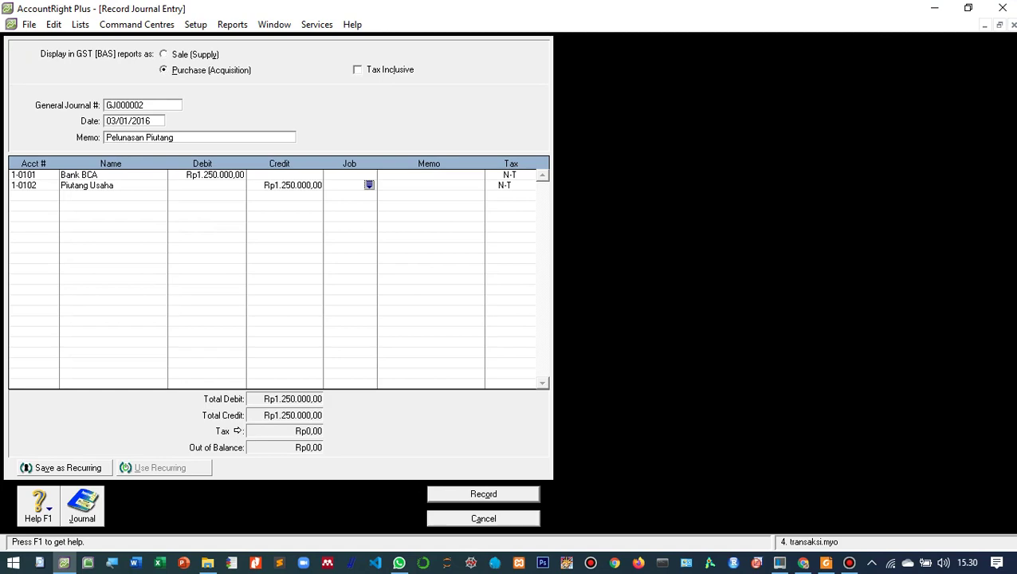
left_click(483, 494)
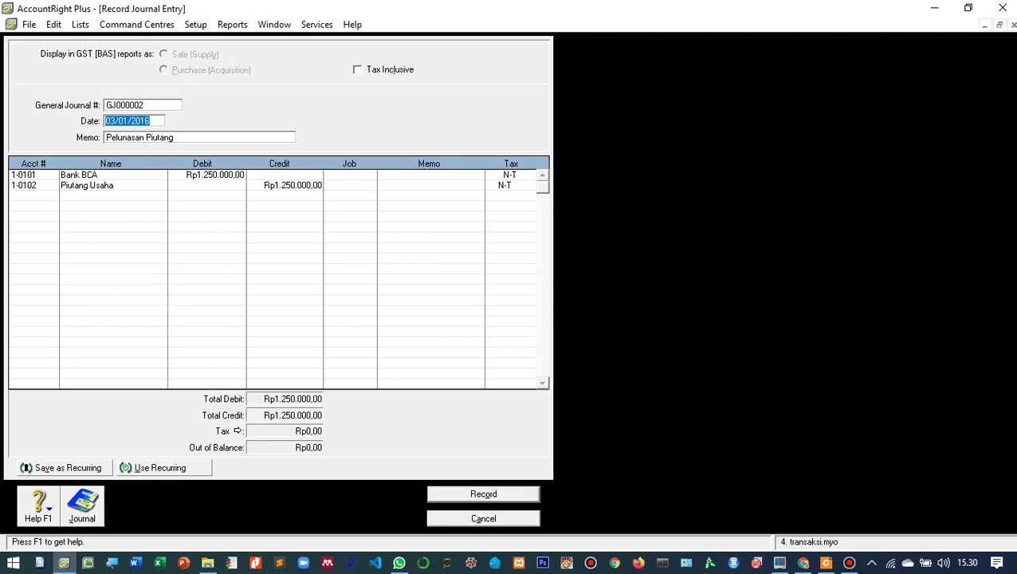
- Restore AccountRight beside the PDF and set the new journal's date to 05/01/2016
left_click(968, 7)
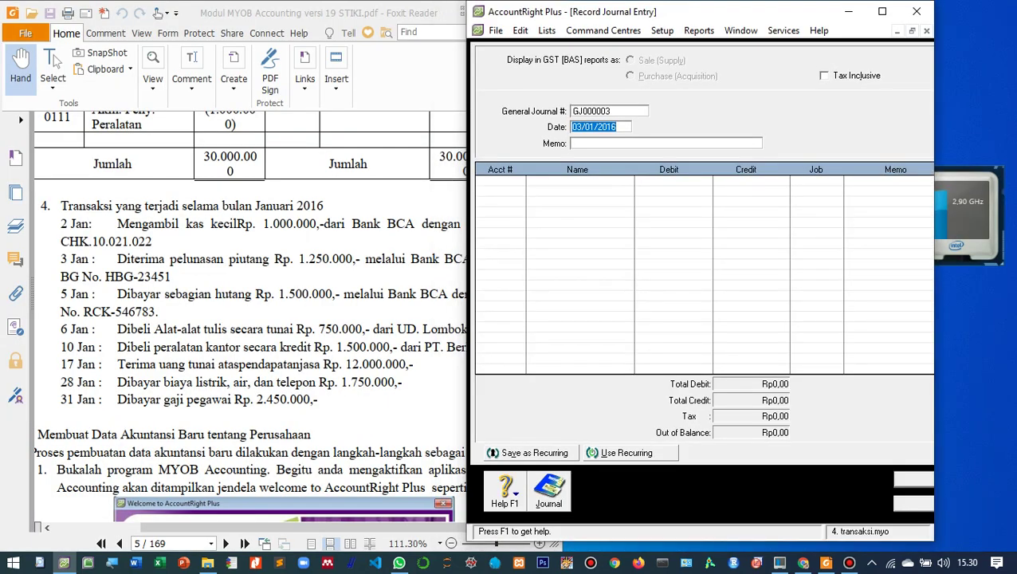
left_click(581, 127)
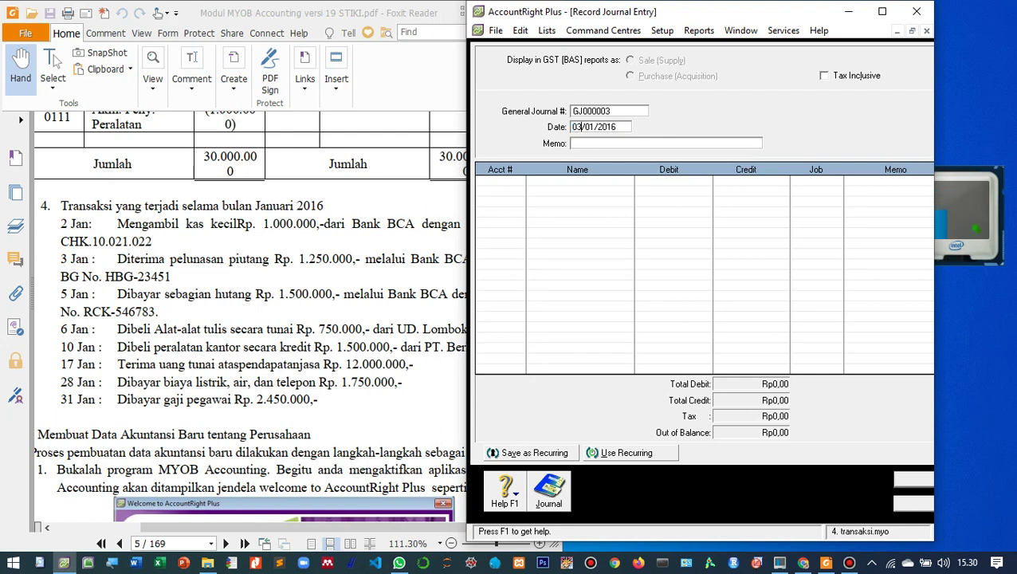
key("BackSpace")
type("5")
key("Tab")
key("alt+Tab")
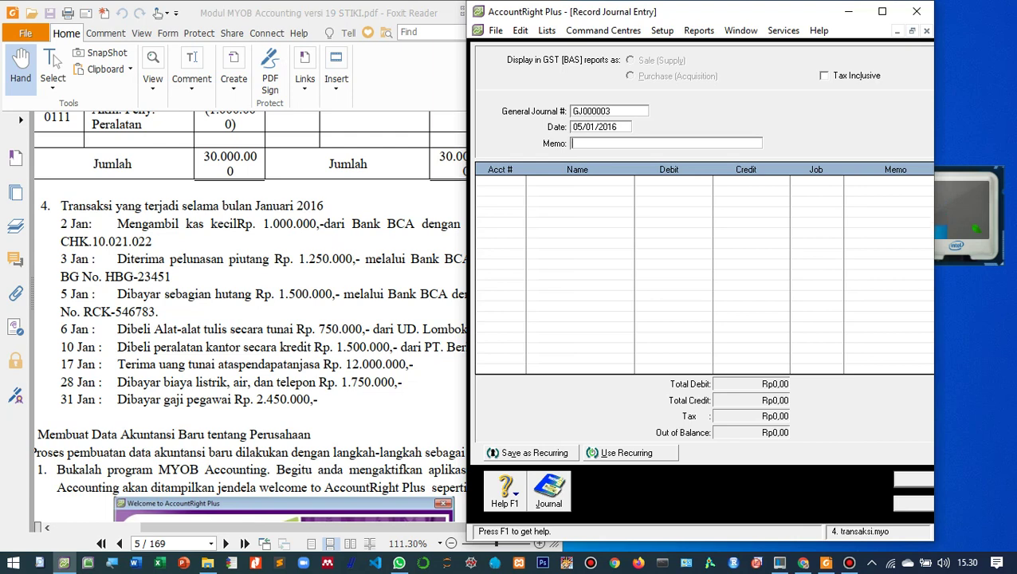
left_click(549, 491)
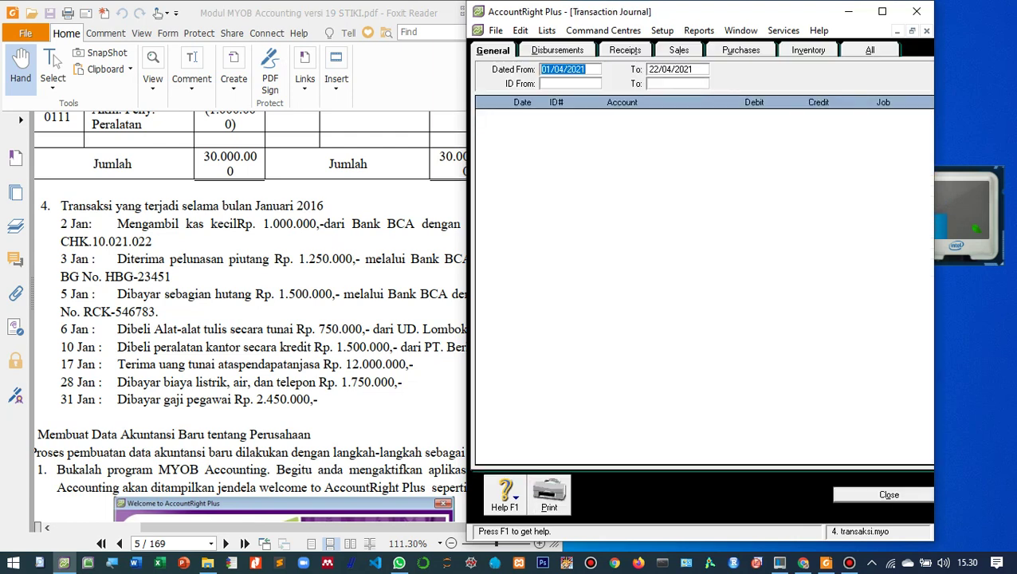
left_click(563, 69)
left_click(571, 69)
key("End")
key("BackSpace")
key("BackSpace")
key("BackSpace")
key("BackSpace")
type("1998")
key("Tab")
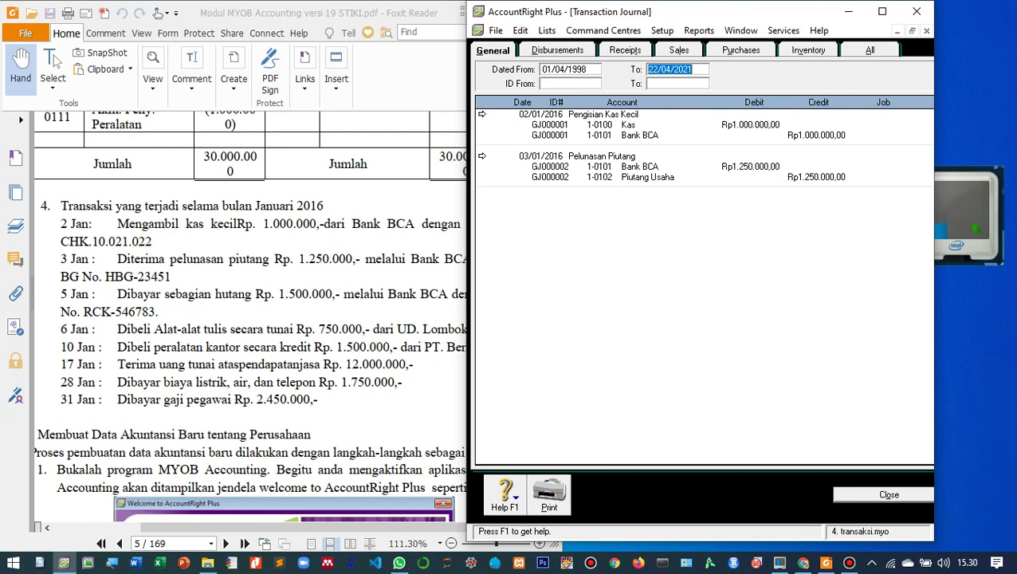
left_click(889, 494)
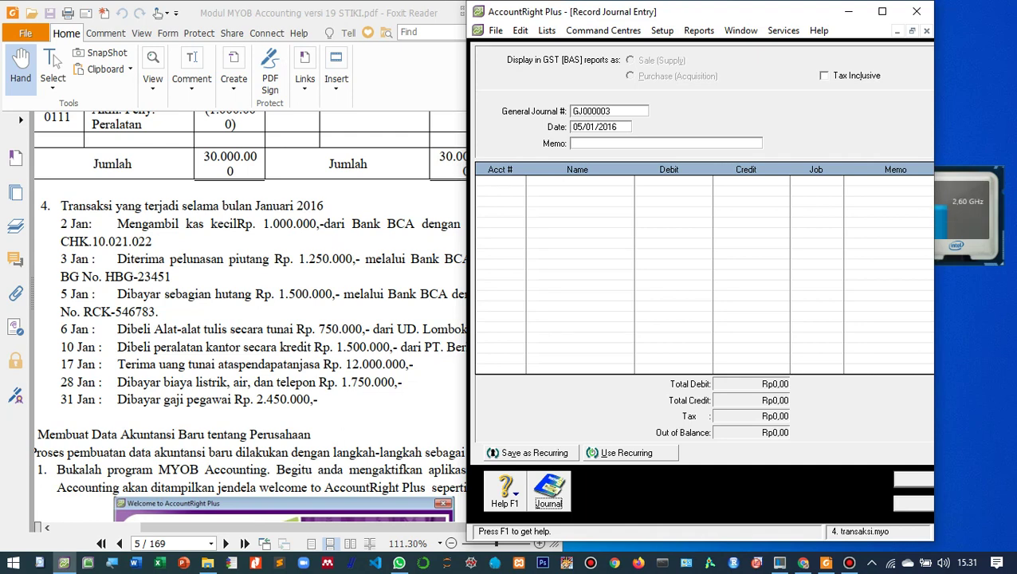
- Enter memo 'Pembayaran Hutang' and debit Hutang Usaha (2-0200) Rp1.500.000
left_click(606, 143)
type("Pembayaran Hutang")
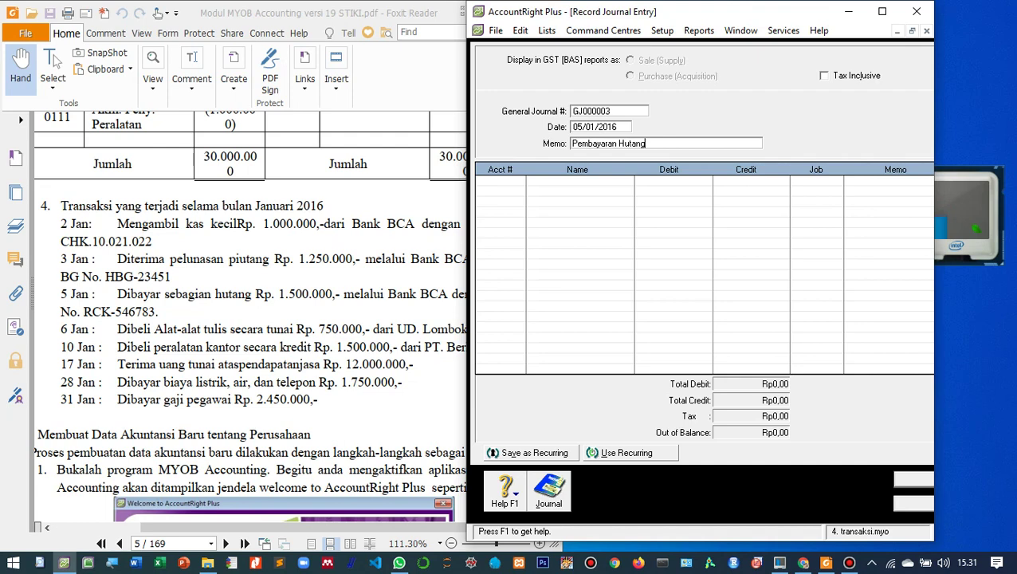
key("Tab")
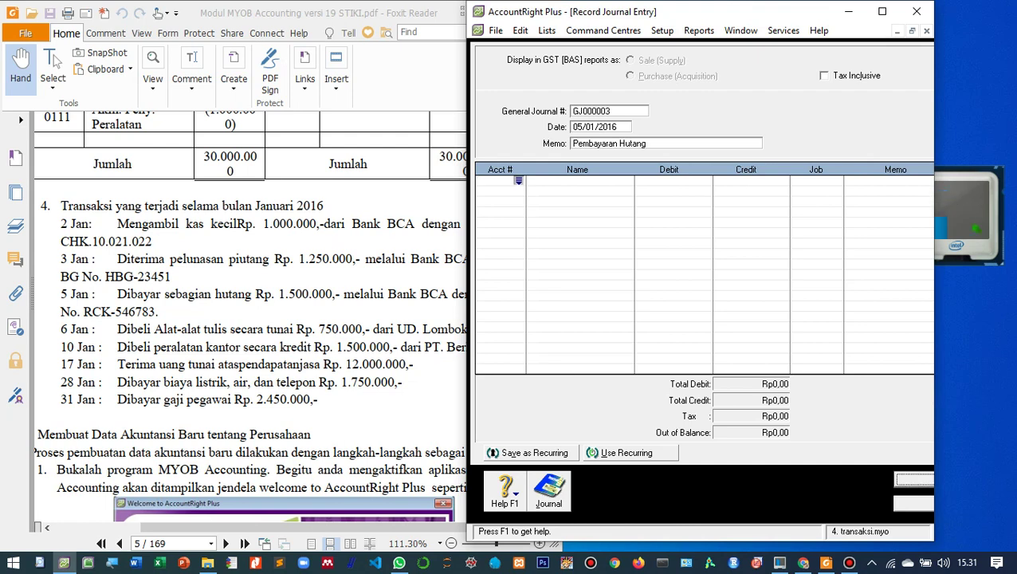
key("Return")
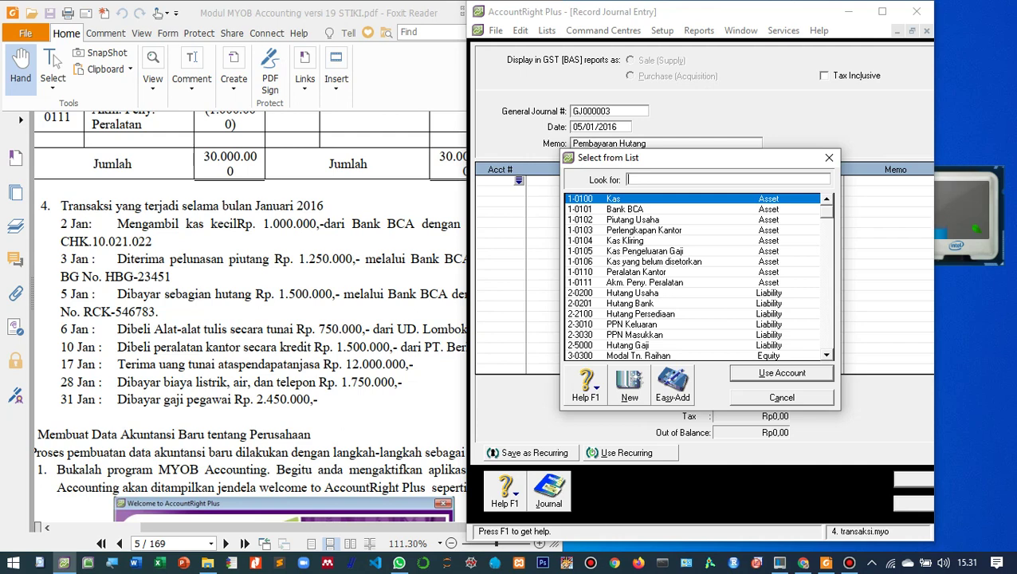
type("2-0200")
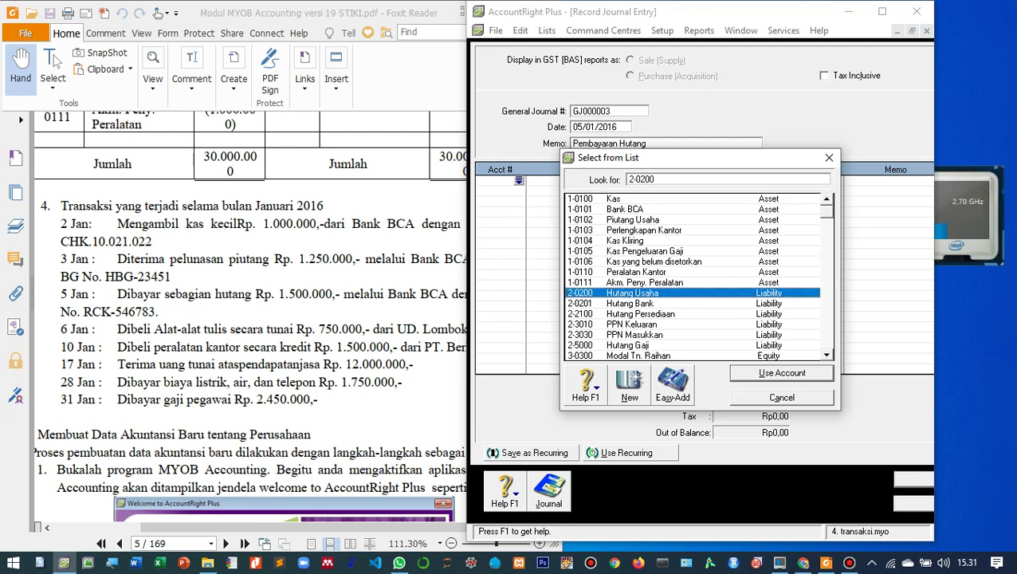
key("Return")
key("Return")
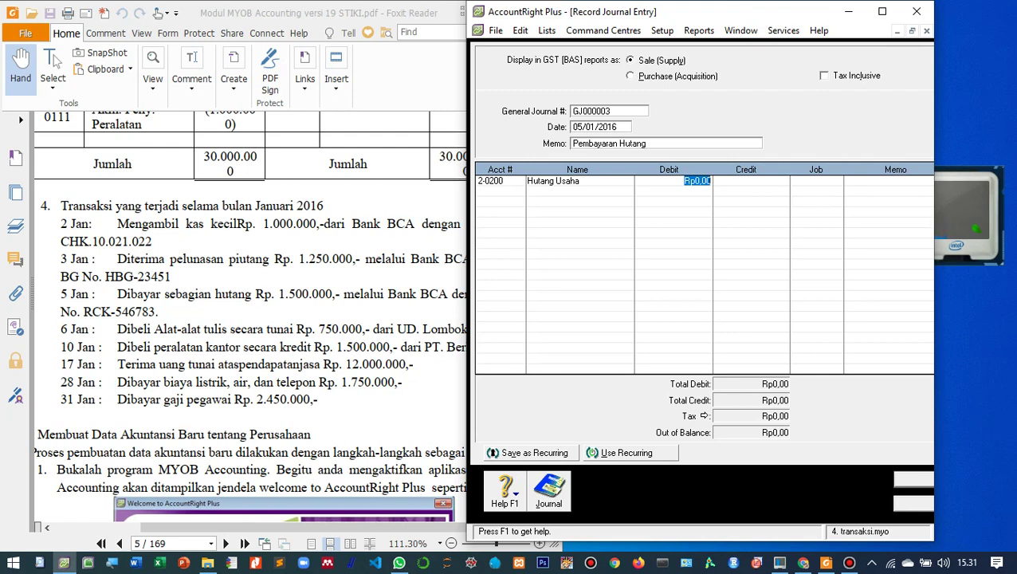
type("150000")
key("Tab")
key("Tab")
key("Tab")
key("Tab")
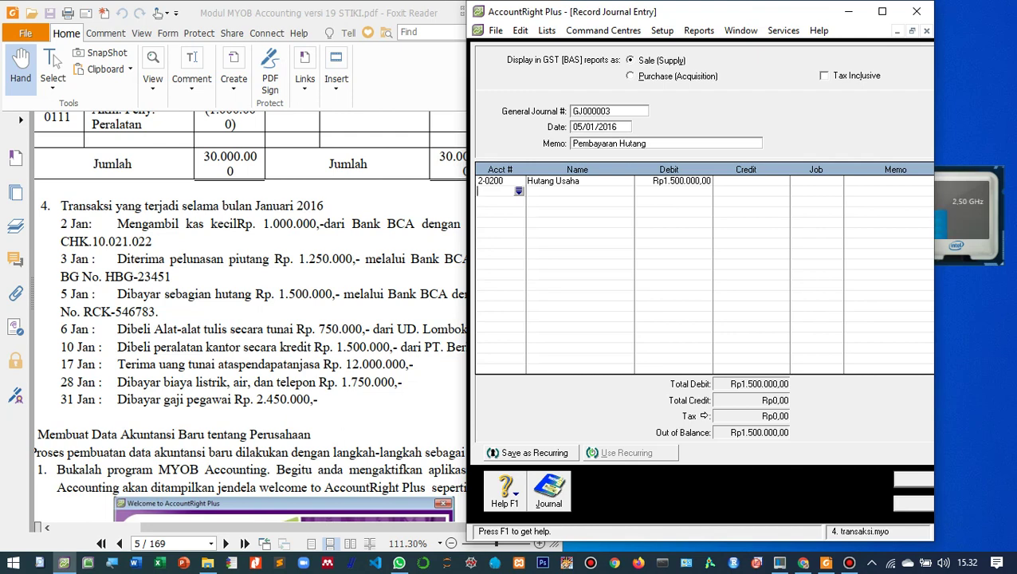
- Credit Bank BCA (1-0101) Rp1.500.000 and record journal GJ000003
key("Tab")
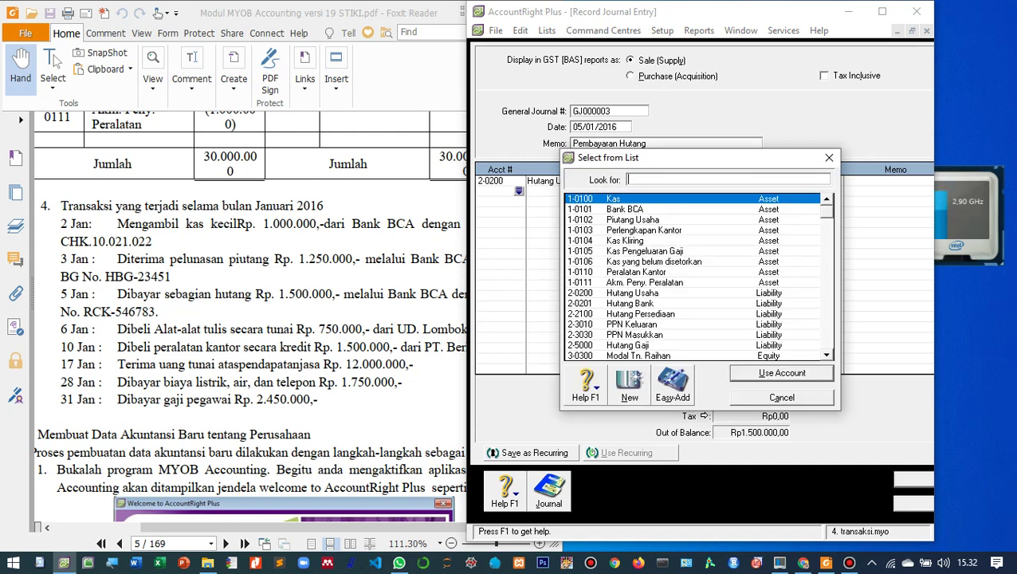
type("1-0101")
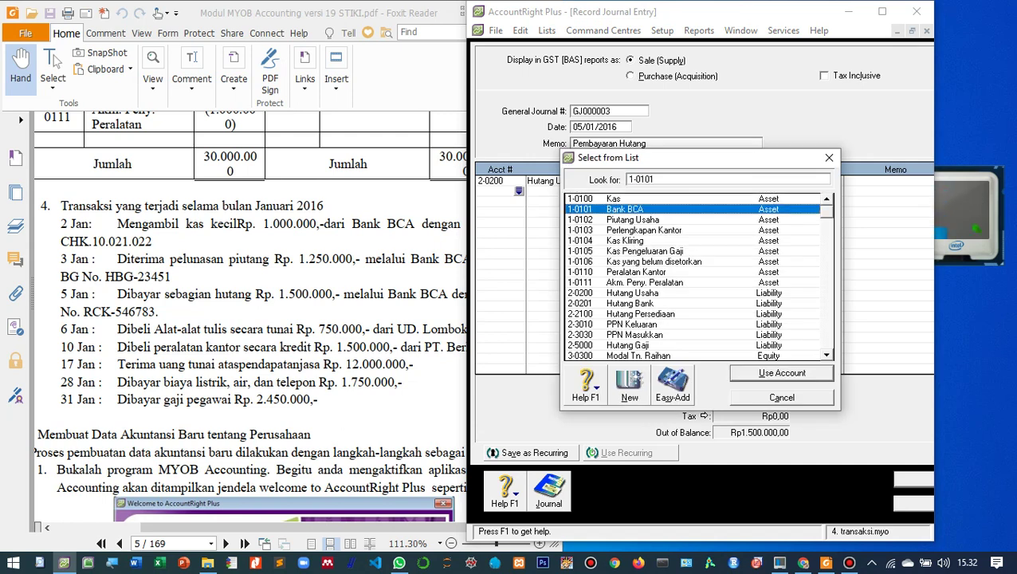
key("Return")
key("Tab")
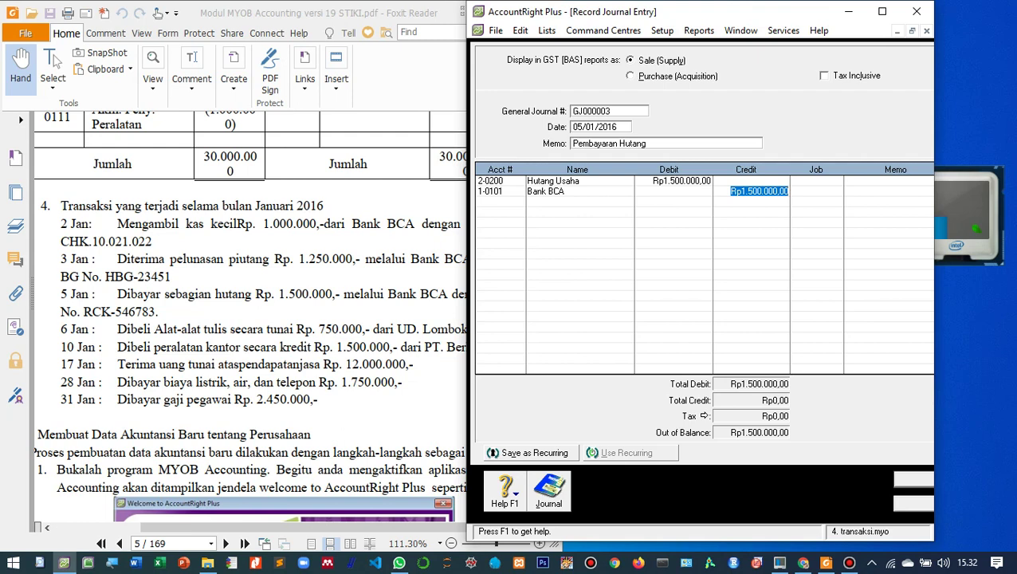
key("Tab")
key("Tab")
key("Tab")
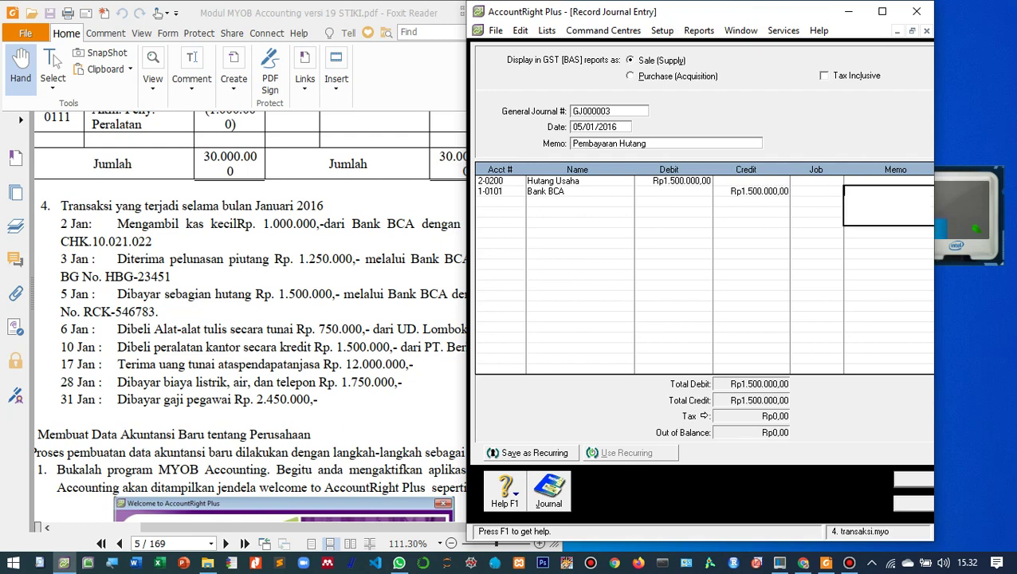
key("Return")
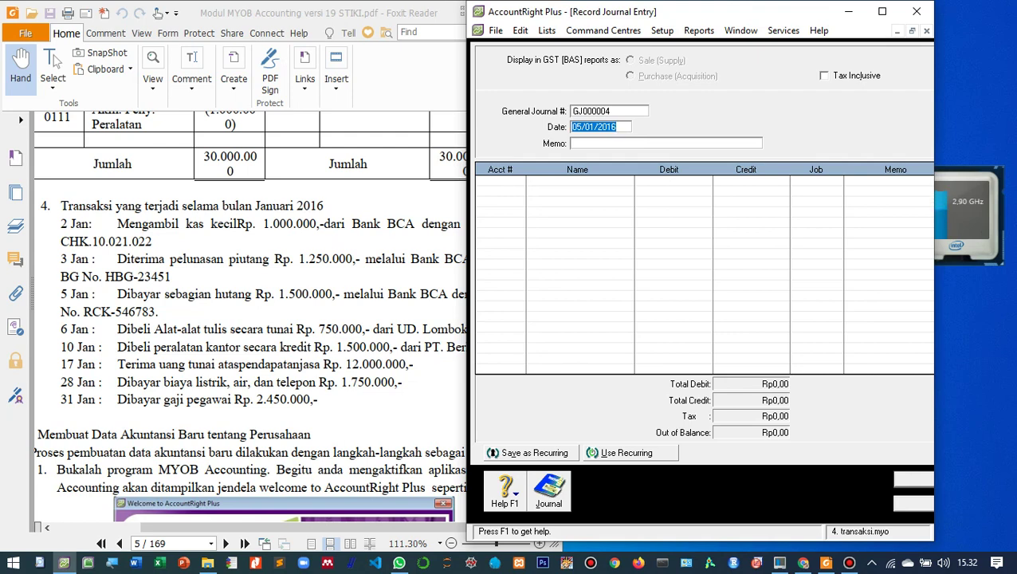
- Change the new journal GJ000004's date to 06/01/2016
left_click(584, 127)
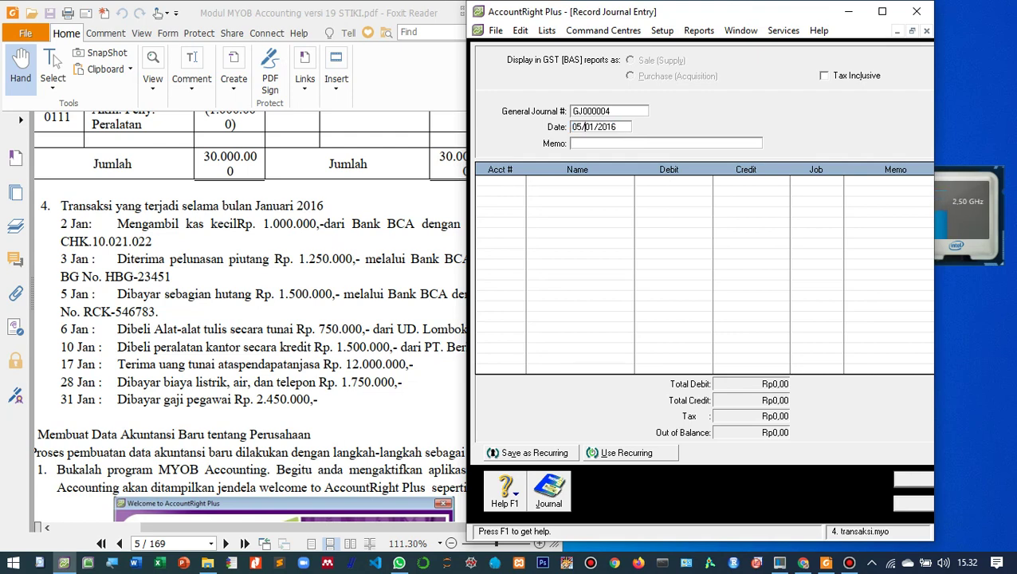
key("Left")
key("BackSpace")
type("6")
key("Tab")
- Check the next transaction in the PDF, then enter memo 'Pembelian ATK'
left_click(446, 12)
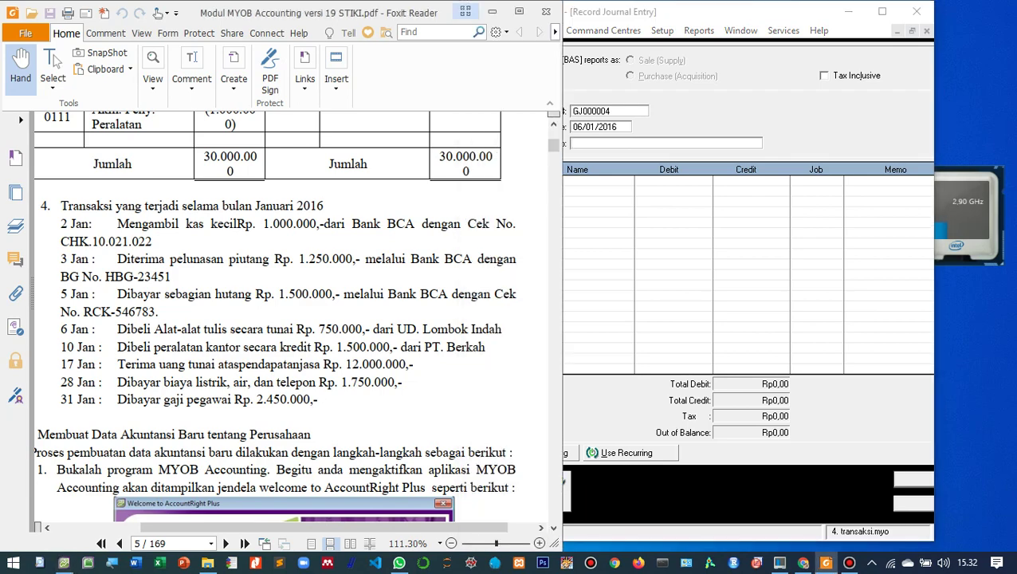
left_click(519, 11)
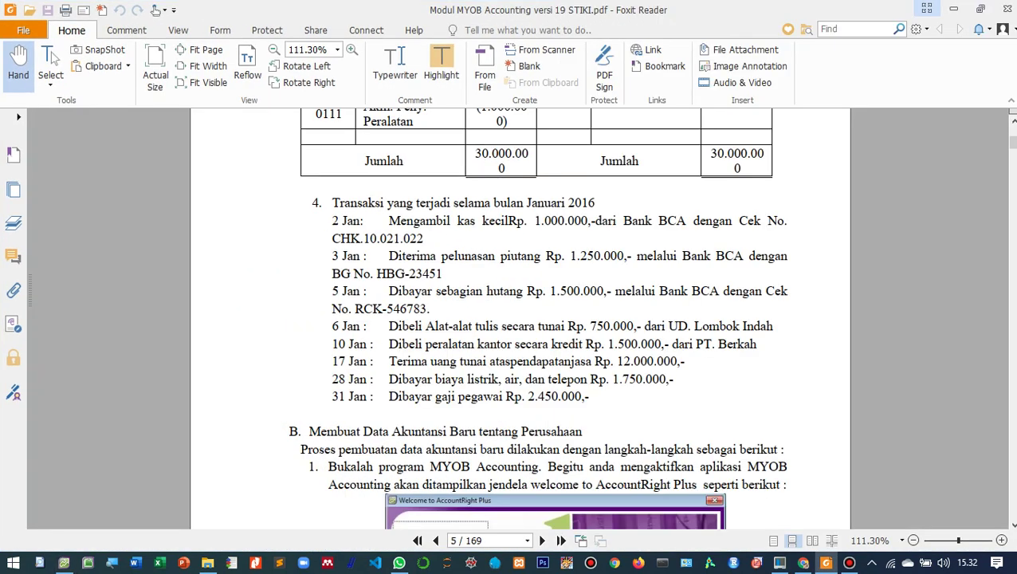
left_click(981, 8)
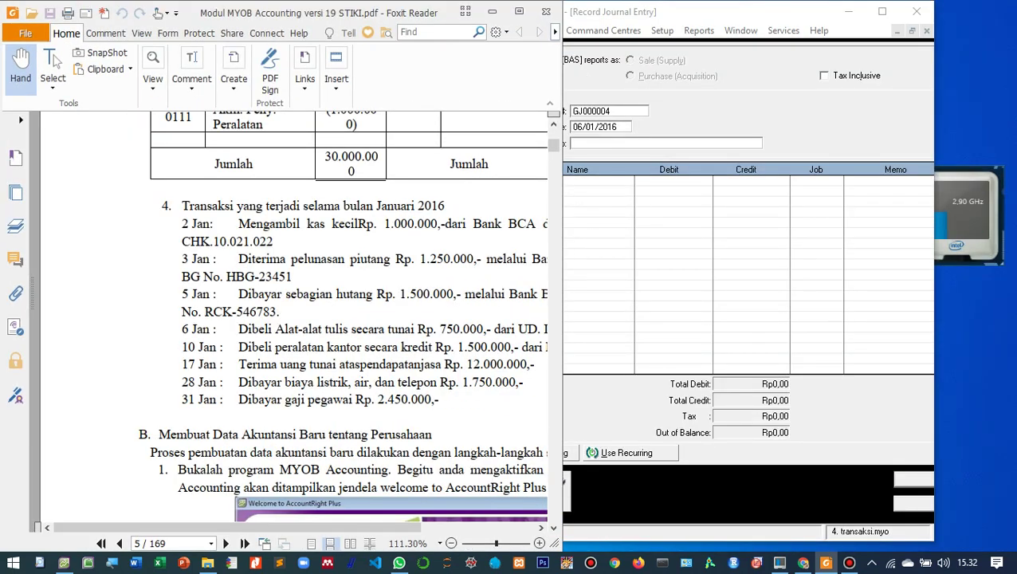
key("alt+Tab")
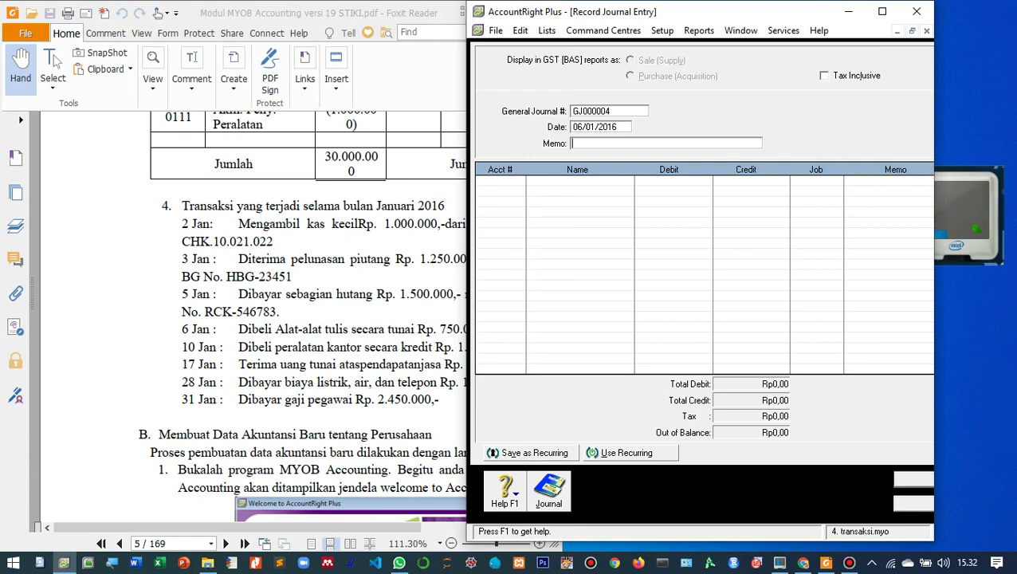
type("Pembelian ATK")
key("Tab")
key("Tab")
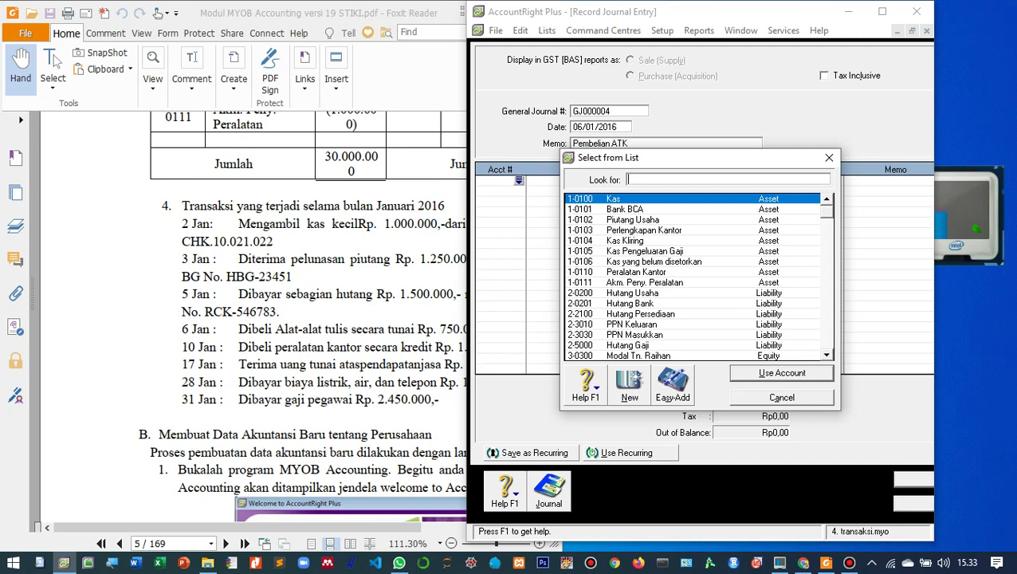
- Debit Perlengkapan Kantor (1-0103) Rp750.000 on the first line
scroll(694, 276, "down", 1)
scroll(693, 276, "up", 1)
type("1-0103")
key("Return")
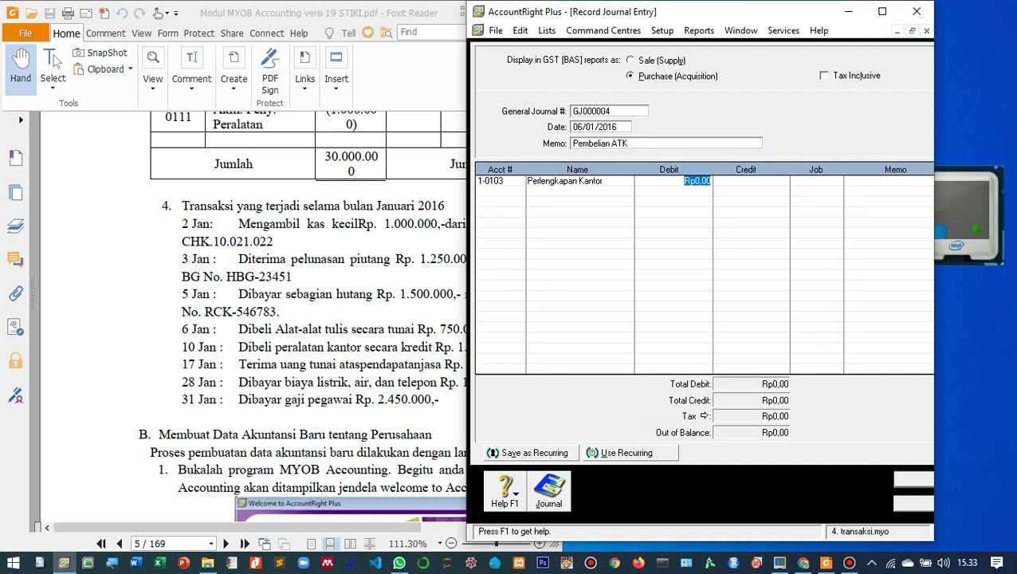
type("750000")
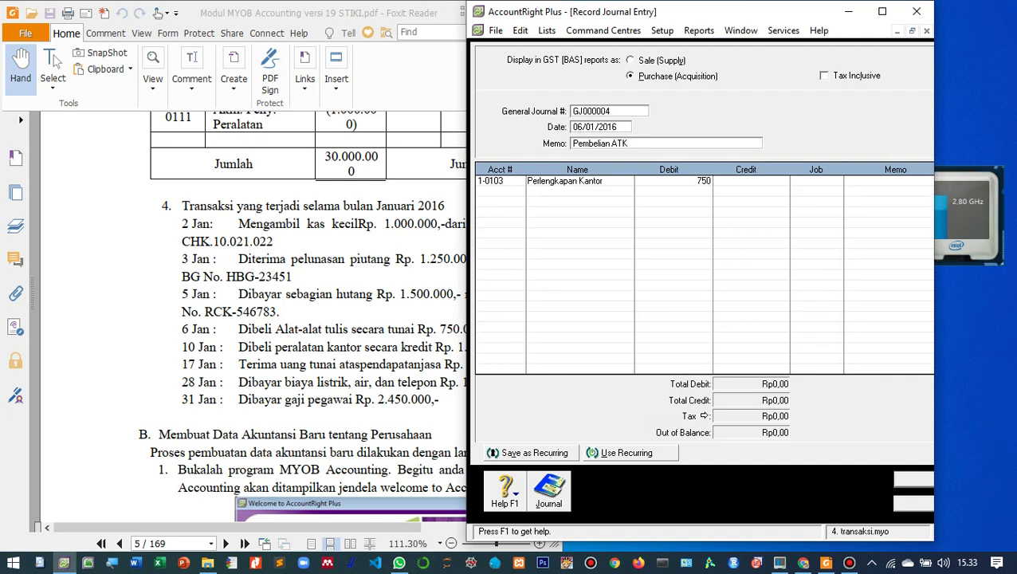
key("Tab")
key("Tab")
key("Tab")
key("Tab")
key("Tab")
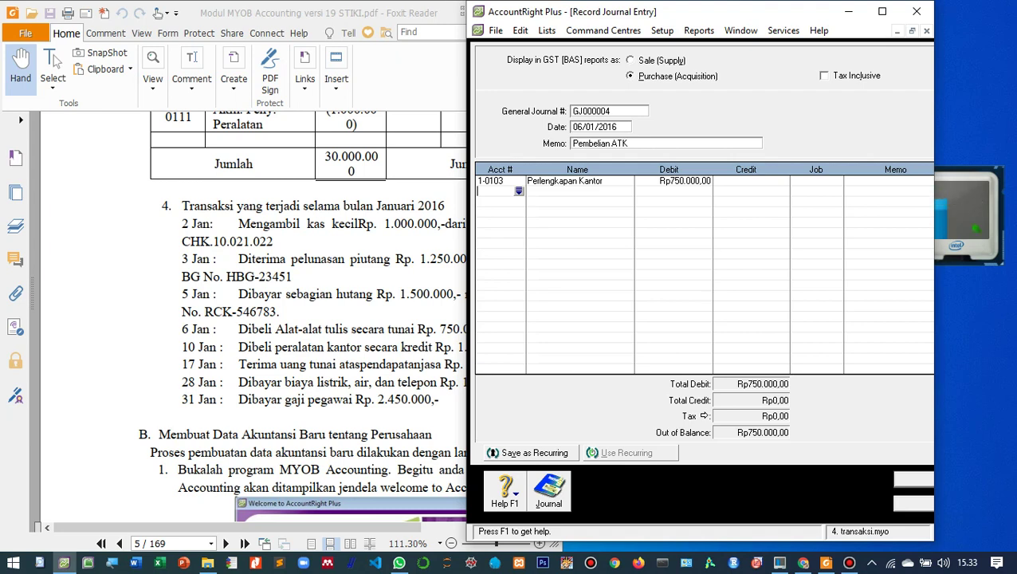
- Credit Kas Rp750.000 on the second line and record GJ000004
key("alt+Tab")
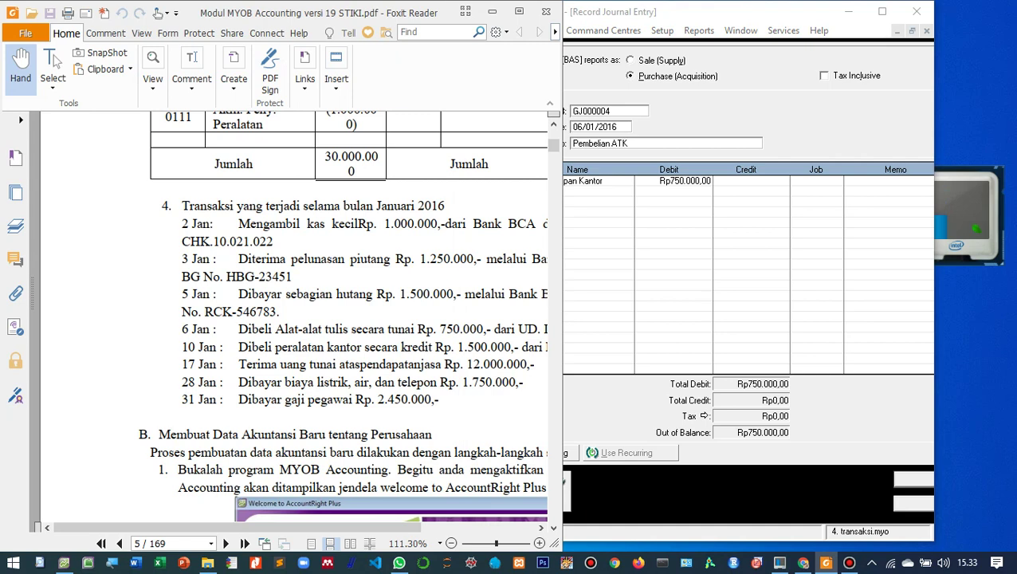
key("alt+Tab")
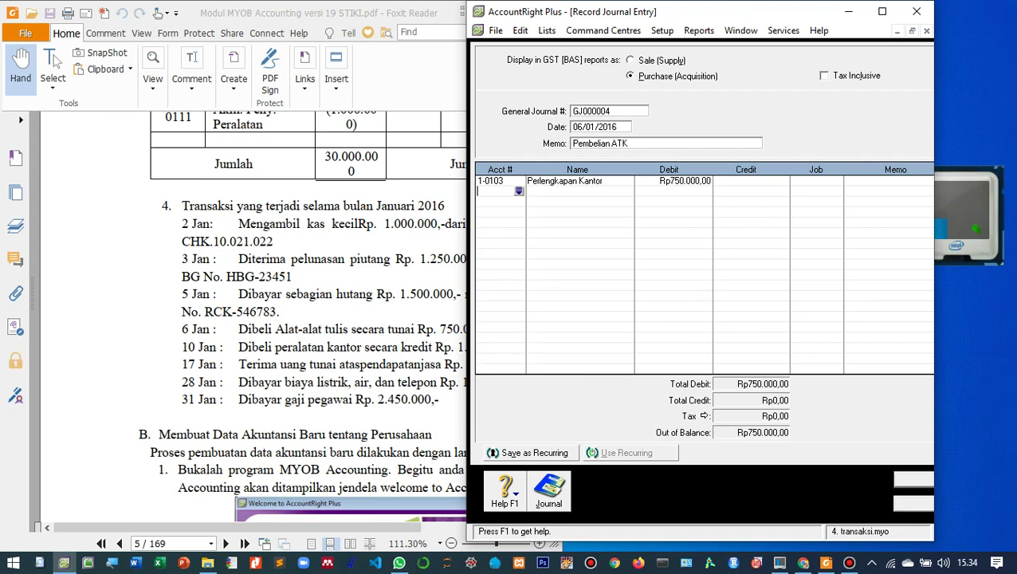
key("Return")
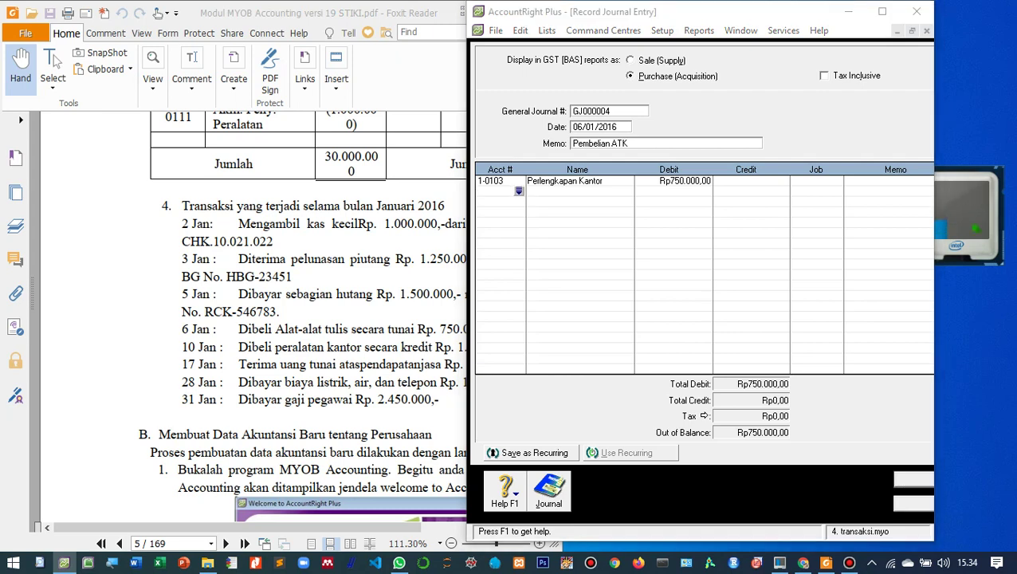
key("Return")
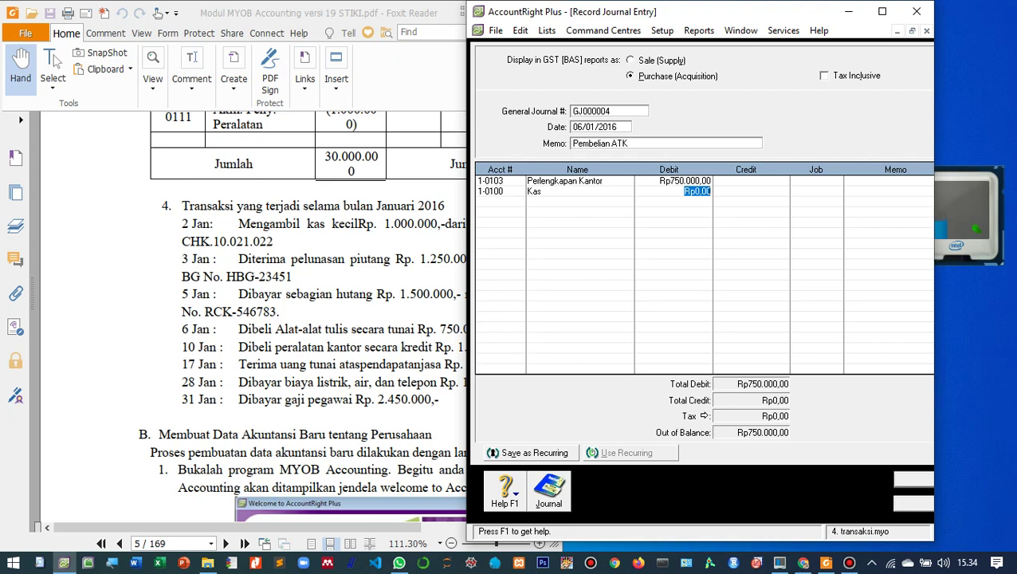
key("Tab")
key("Tab")
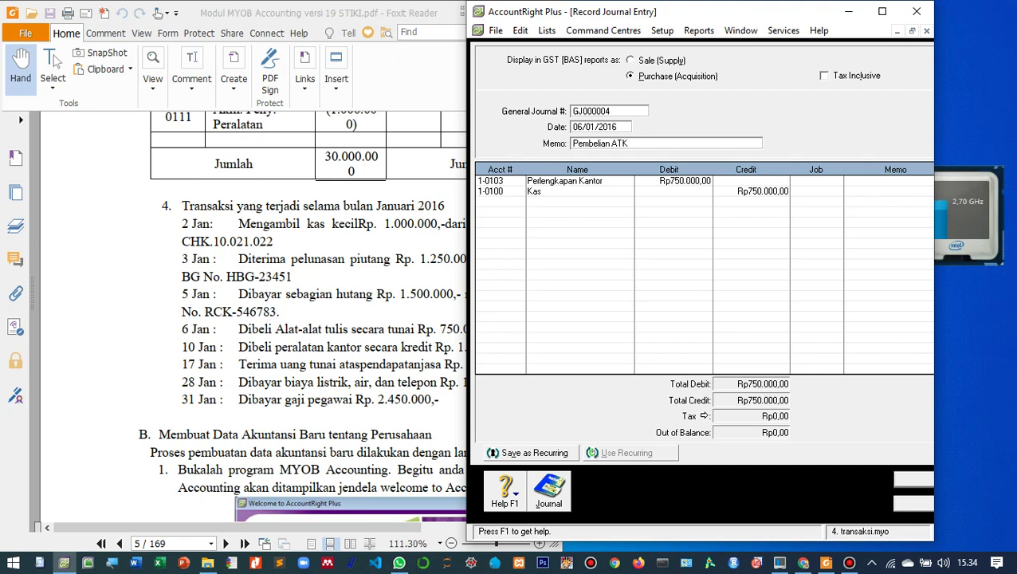
key("ctrl+r")
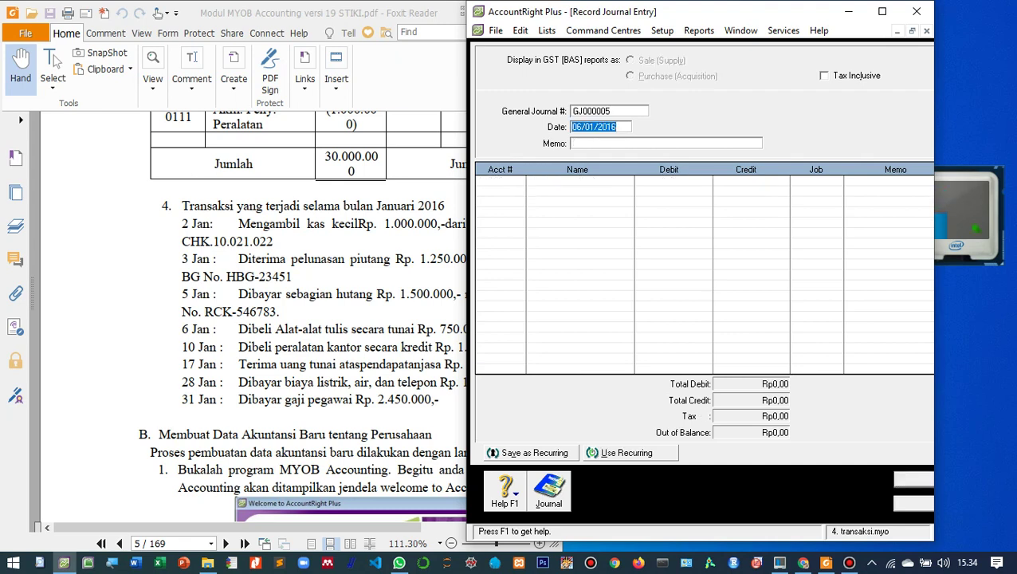
- Date journal GJ000005 10/01/2016 and enter memo 'Pembelian Peralatan Secara Kredit'
type("10")
key("Tab")
key("alt+Tab")
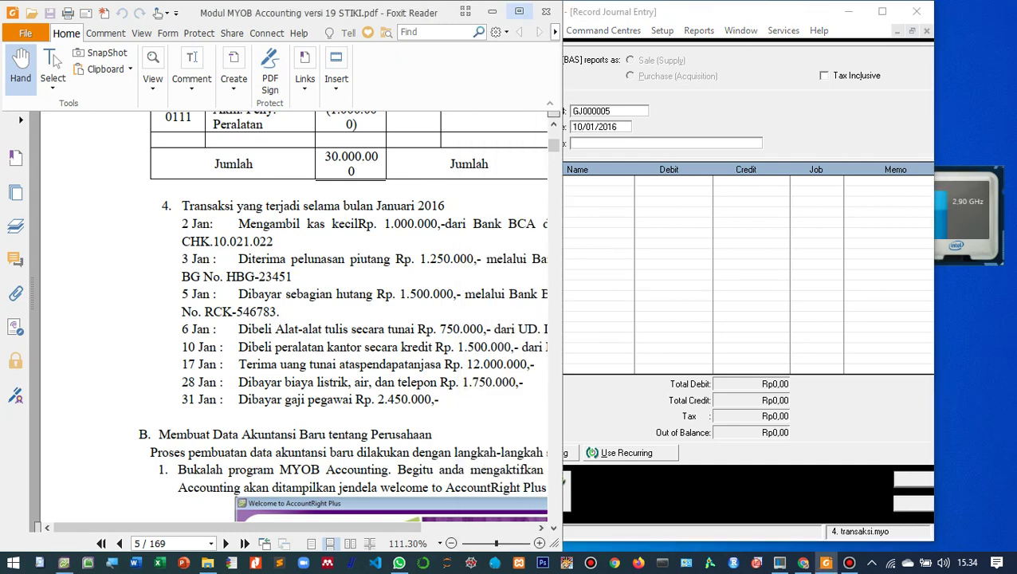
left_click(519, 11)
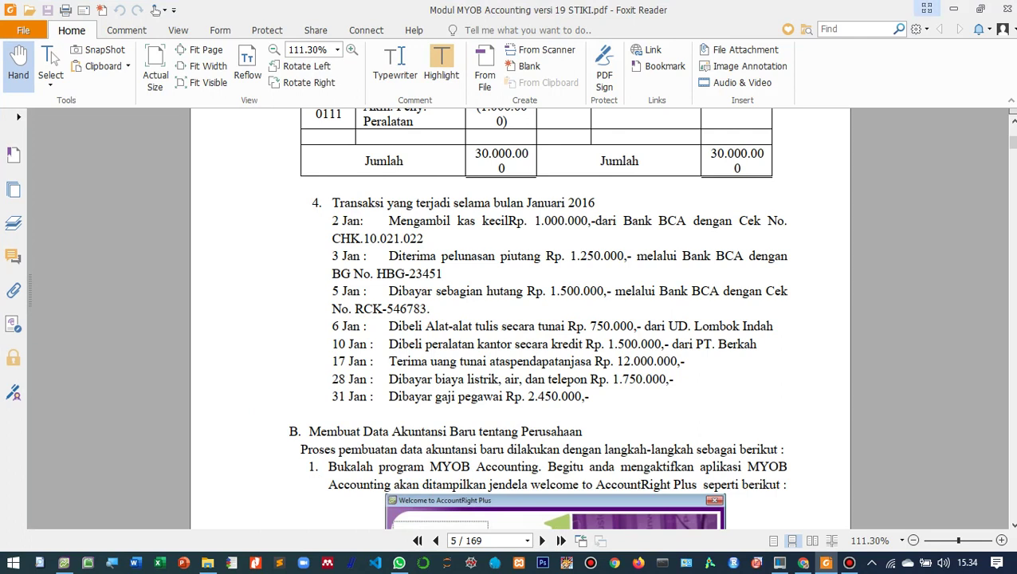
left_click(981, 9)
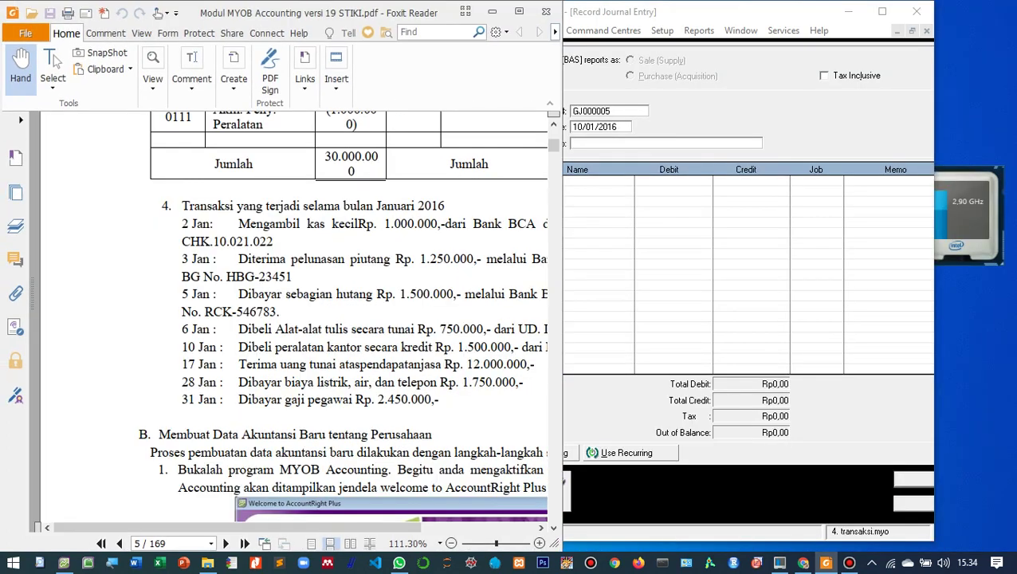
left_click(667, 143)
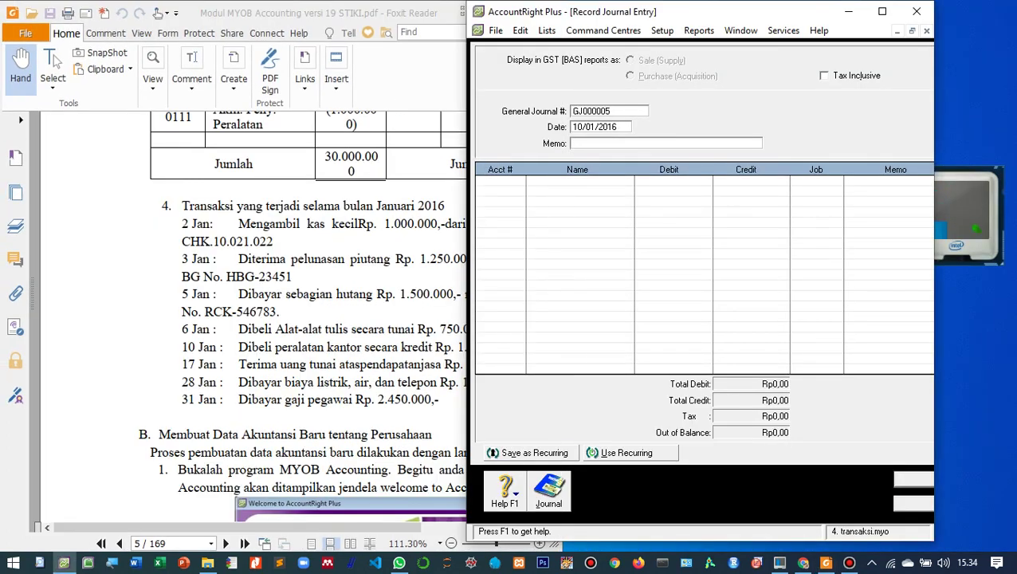
type("Pembelian Peralatan Secara Kredit")
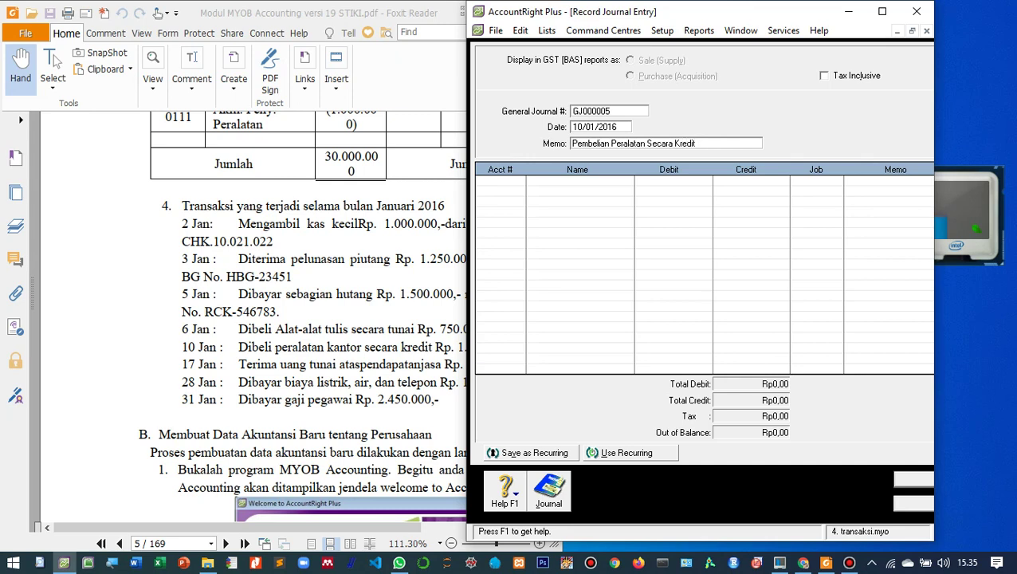
key("Tab")
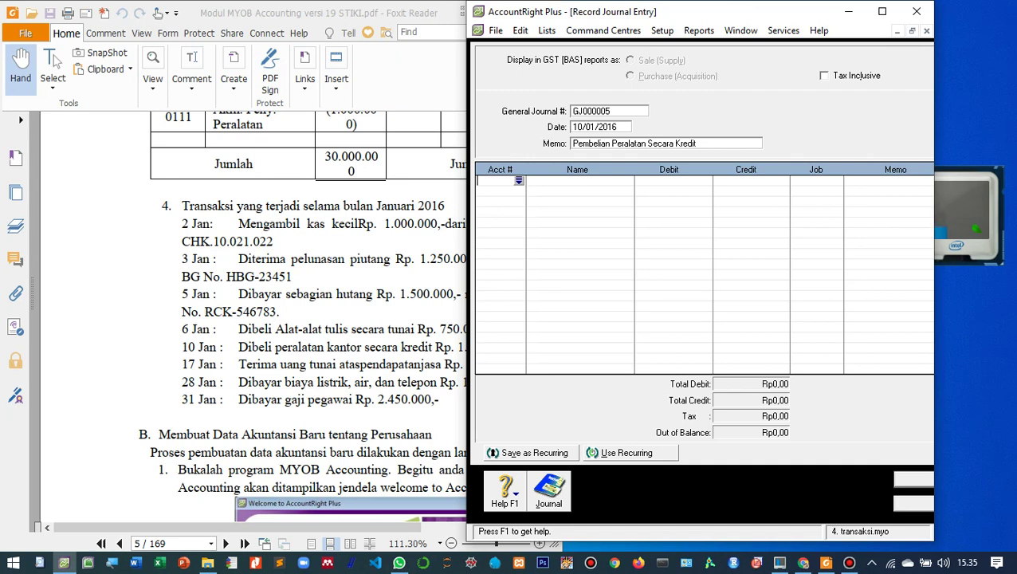
- Set GJ000005's first line account to Peralatan Kantor (1-0110)
key("Tab")
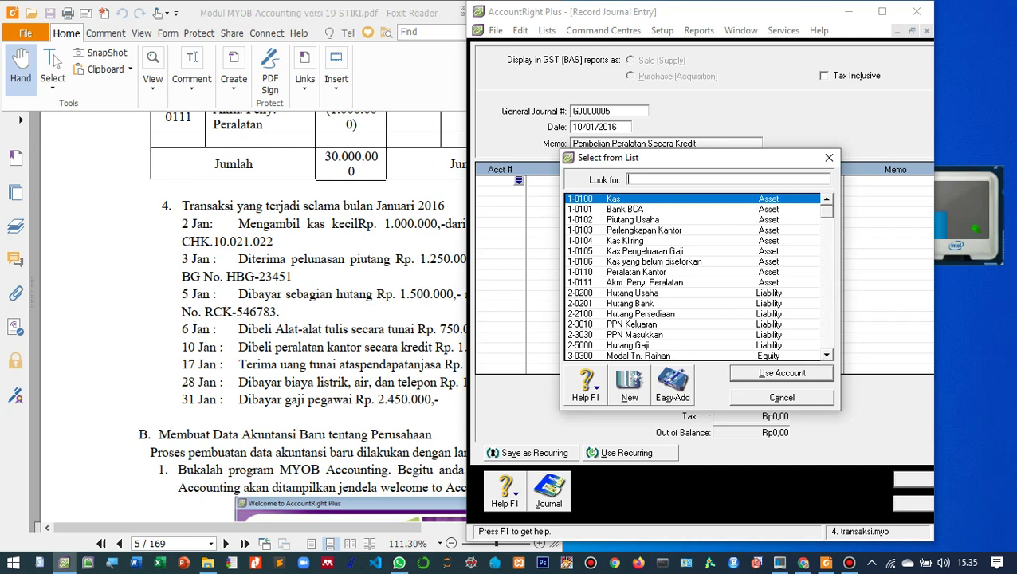
scroll(693, 276, "down", 2)
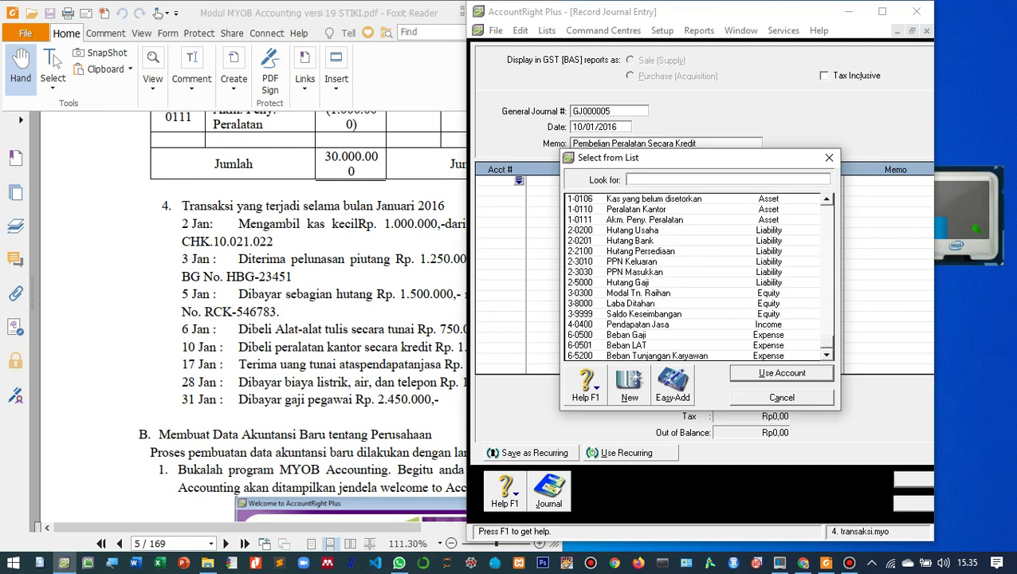
type("2-0201")
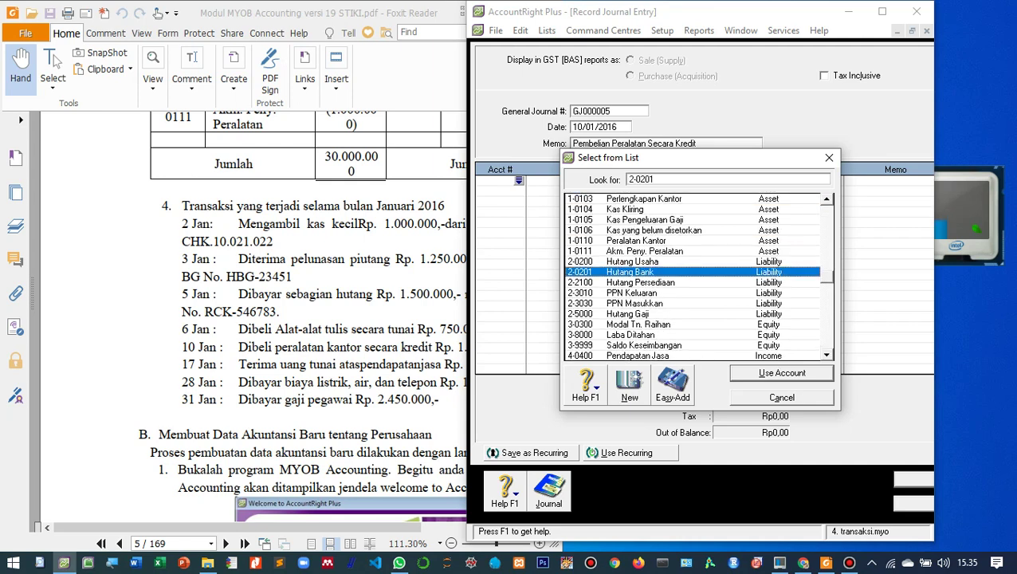
key("Up")
key("Up")
key("Up")
key("Return")
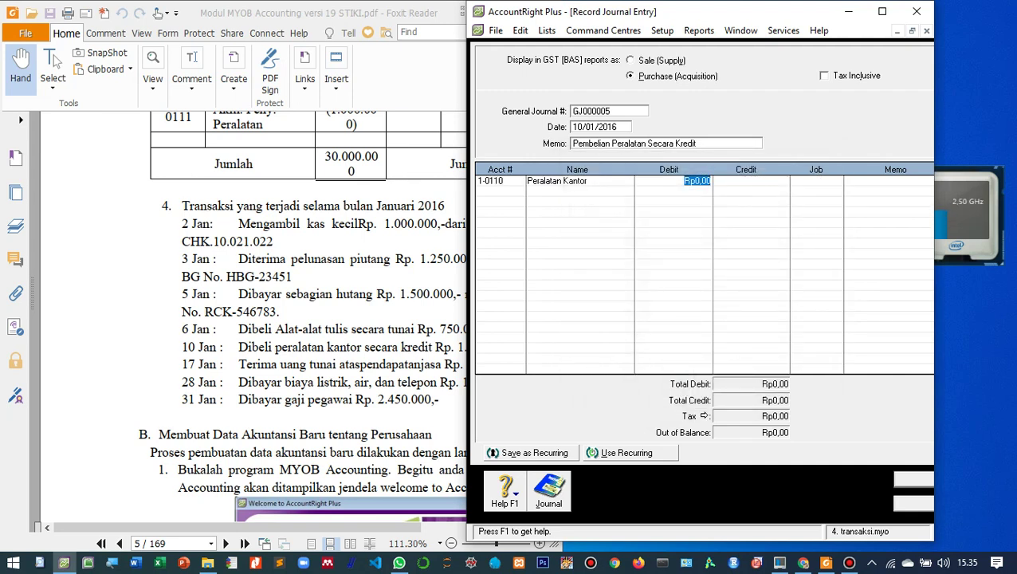
- Enter the Peralatan Kantor debit and correct it from Rp15.000.000,00 to Rp1.500.000,00
type("1")
key("alt+Tab")
key("alt+Tab")
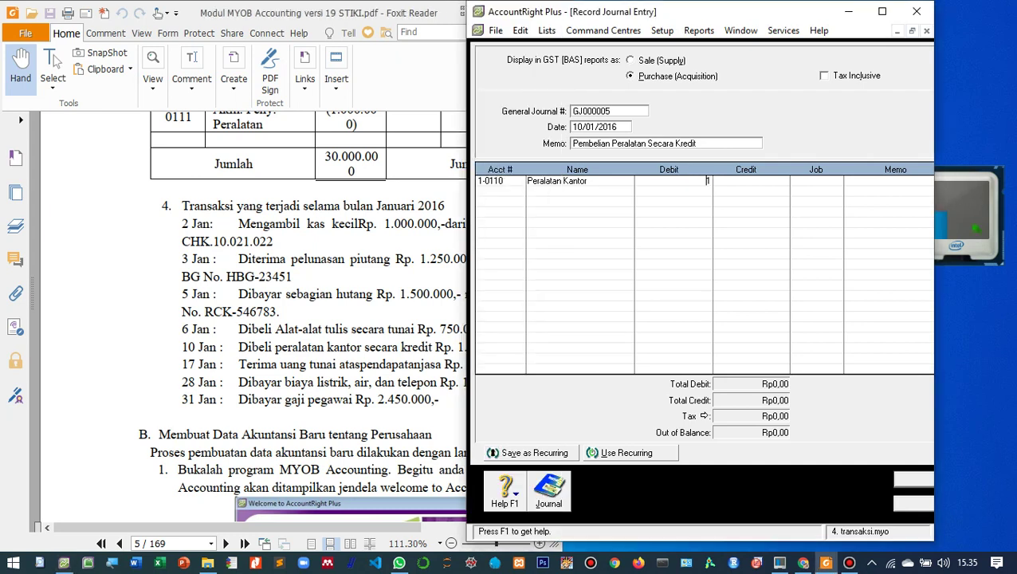
key("Tab")
key("shift+Tab")
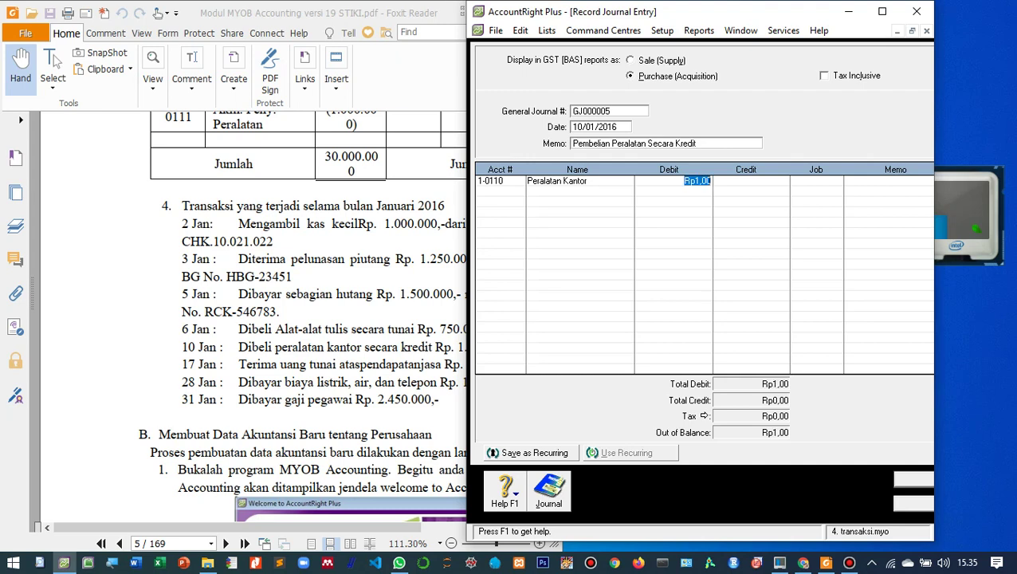
type("15.")
type("000.000")
key("Tab")
key("Tab")
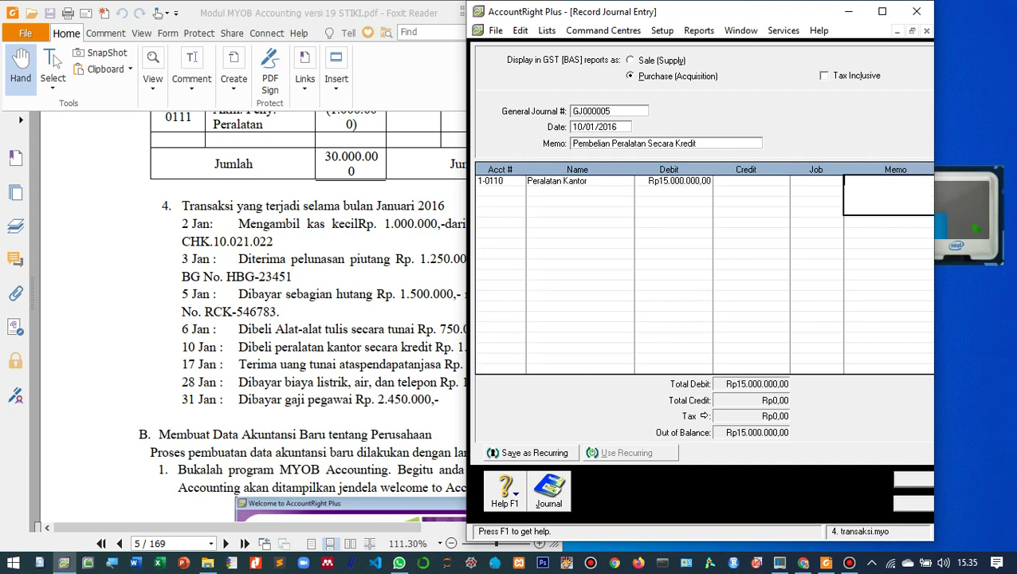
key("shift+Tab")
key("shift+Tab")
left_click(681, 181)
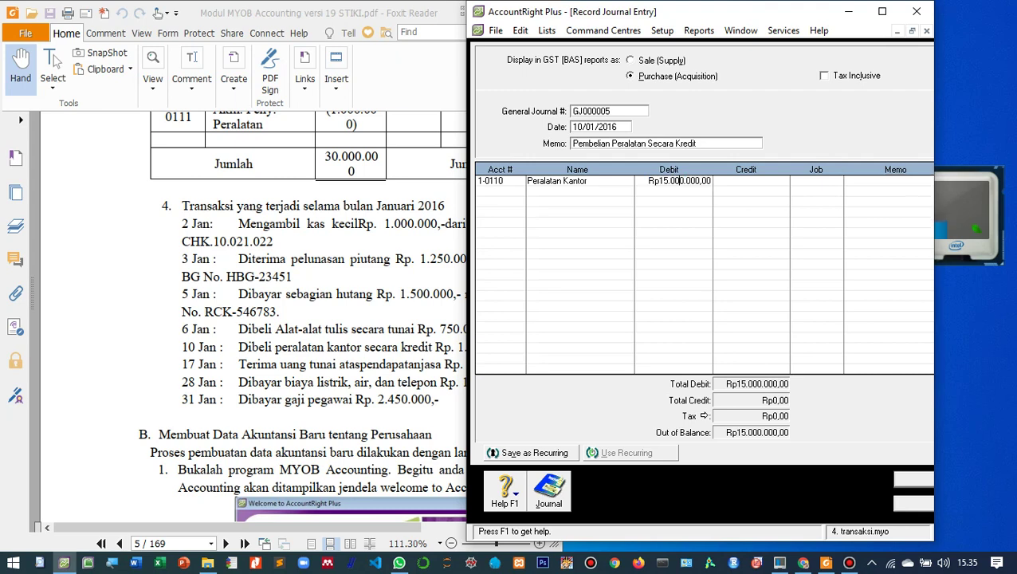
key("BackSpace")
left_click(501, 191)
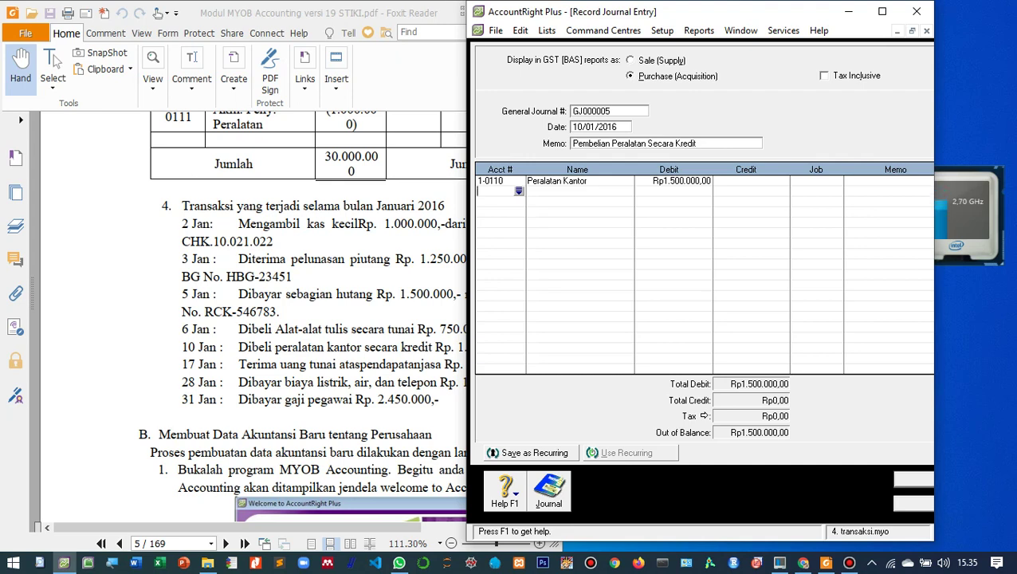
- Clear the mistakenly chosen Kas account from the second journal line
key("Tab")
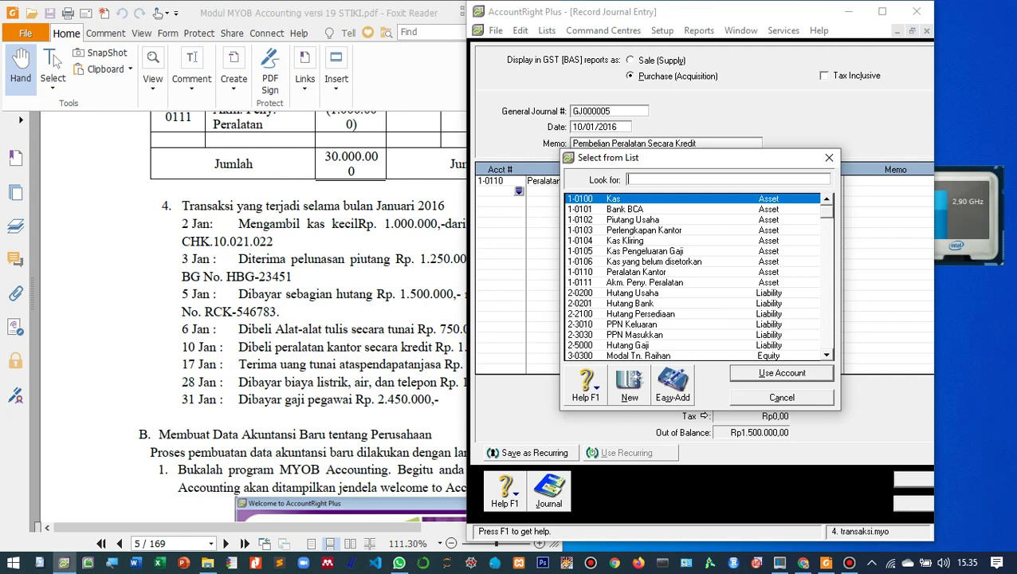
key("Return")
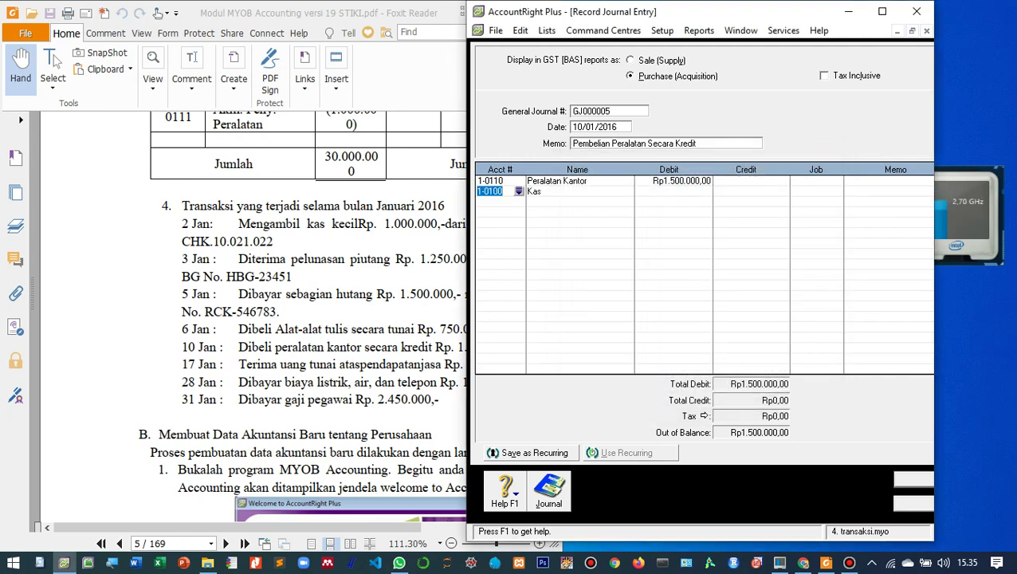
key("BackSpace")
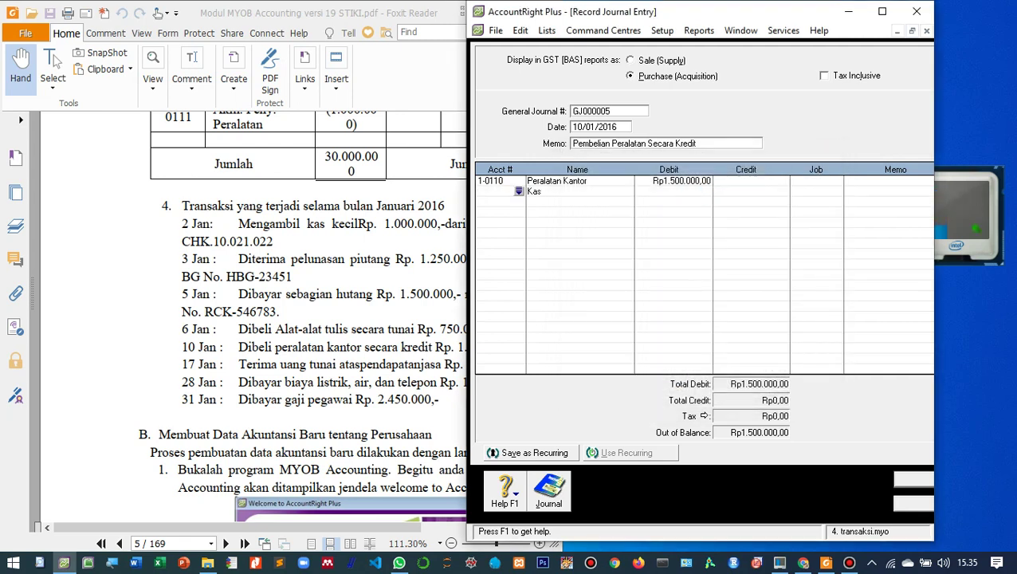
key("Tab")
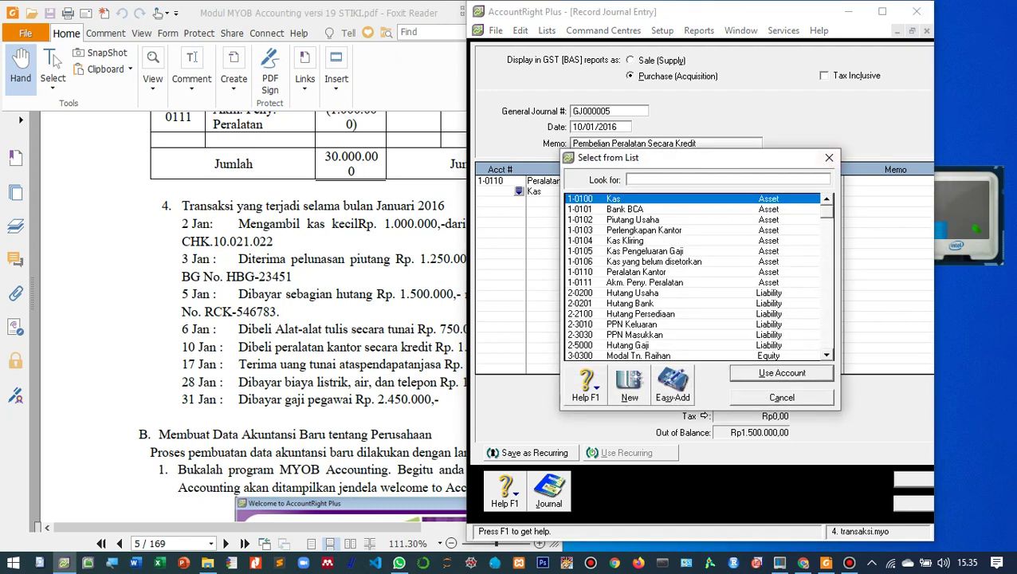
left_click(830, 158)
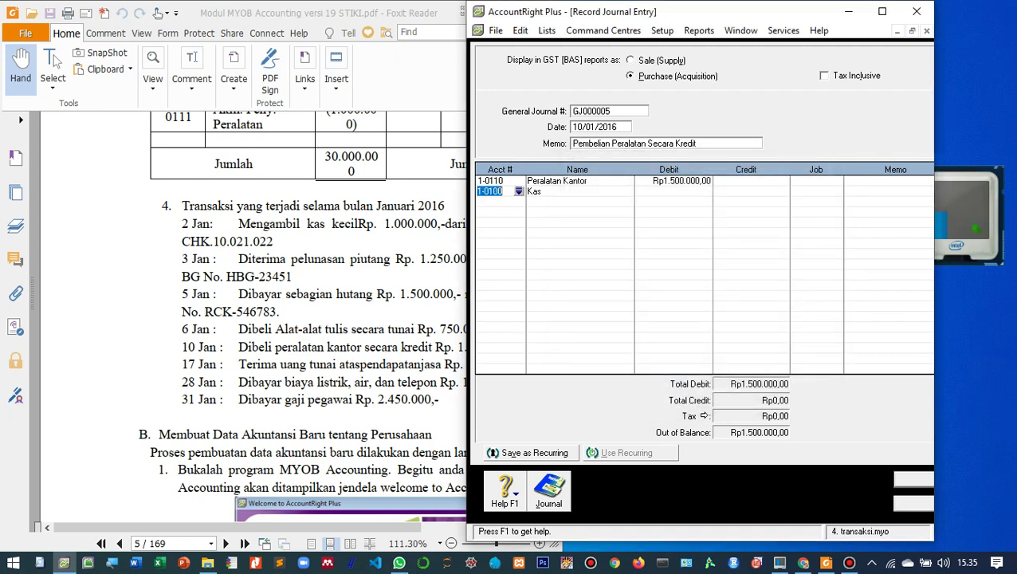
key("BackSpace")
- Credit 2-0200 Hutang Usaha Rp1.500.000,00 on line two, accepting the linked payable warning
key("Tab")
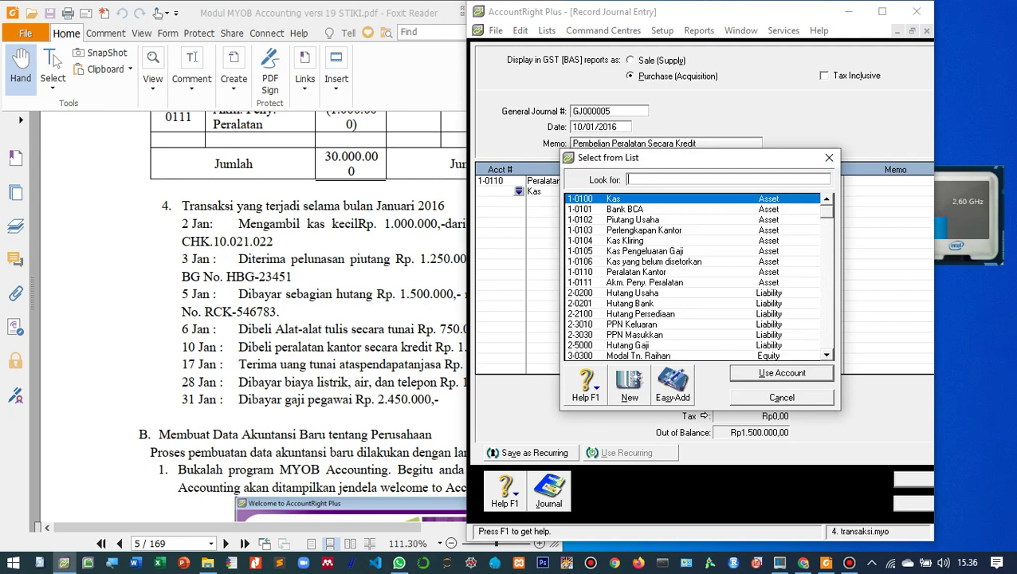
mouse_move(666, 164)
left_mouse_down()
mouse_move(727, 203)
mouse_move(677, 166)
left_mouse_up()
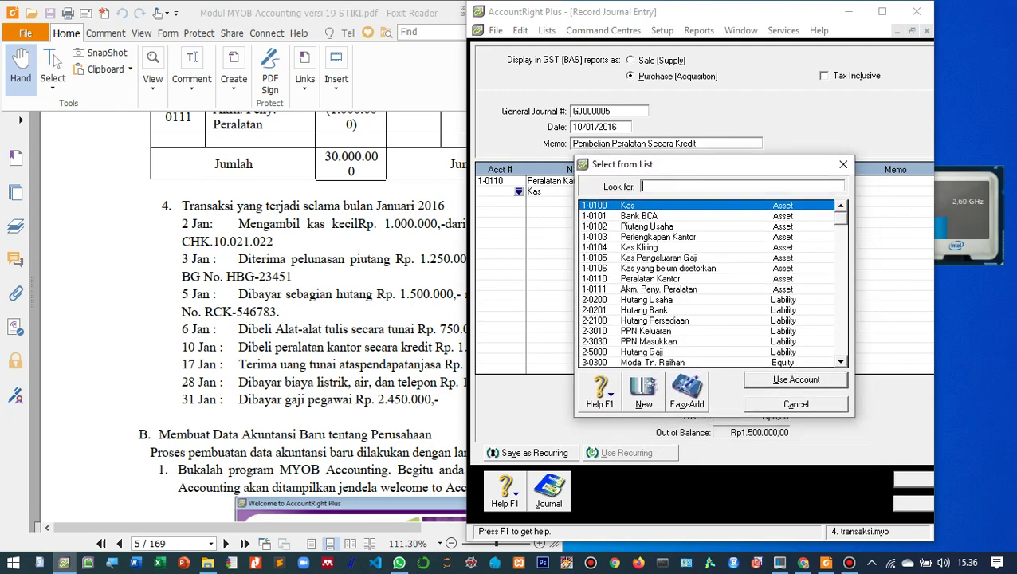
type("2-0200")
key("Return")
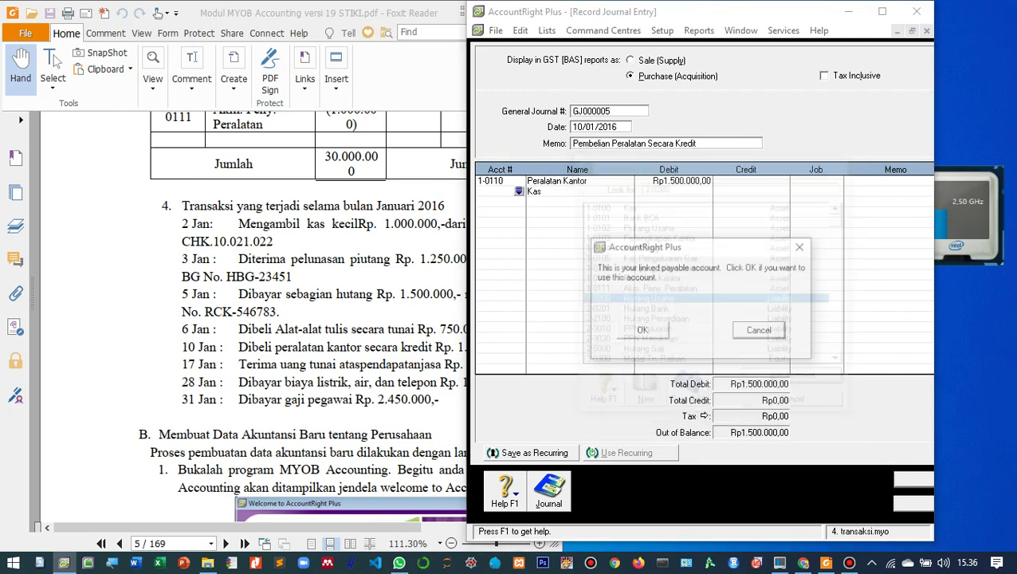
key("Return")
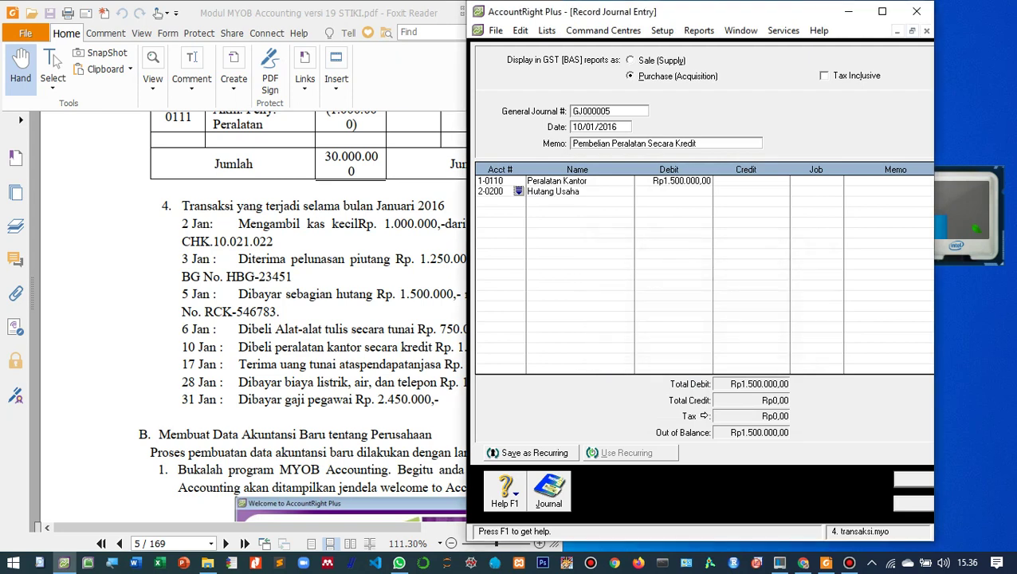
key("Tab")
key("Tab")
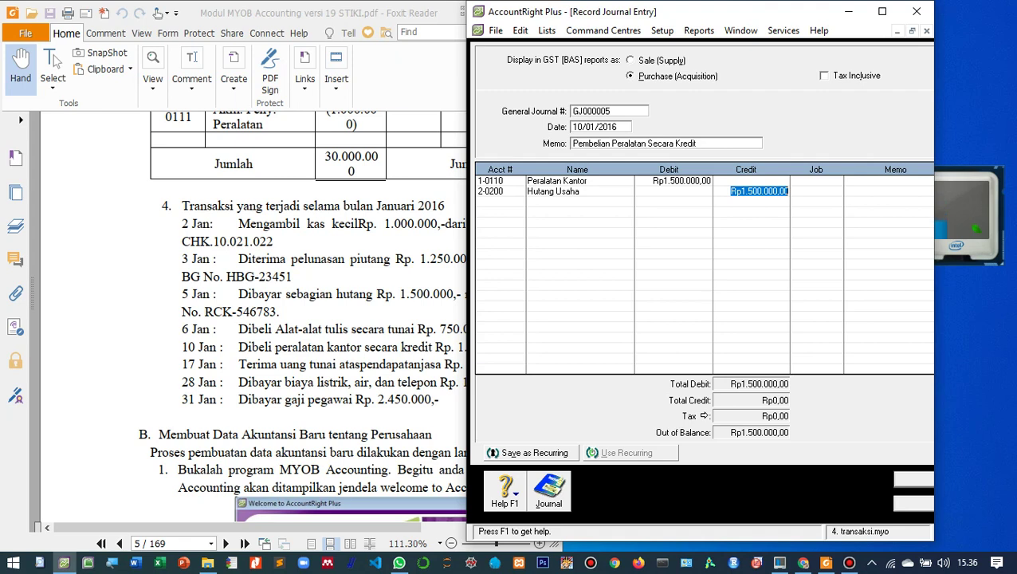
key("Tab")
key("Tab")
key("Tab")
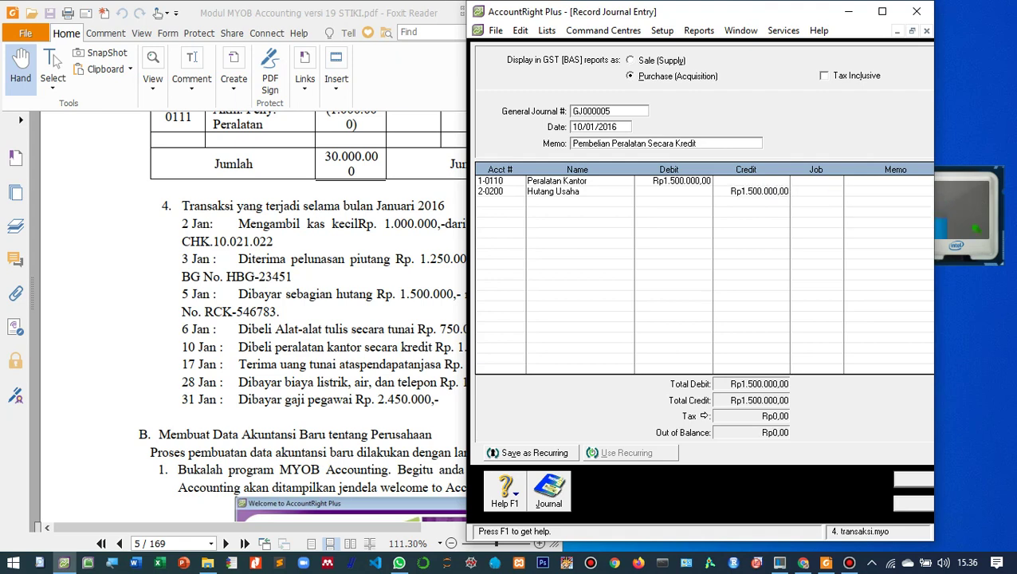
- Record GJ000005, then date GJ000006 17/01/2016 with memo 'Terima Perndapatan'
key("ctrl+r")
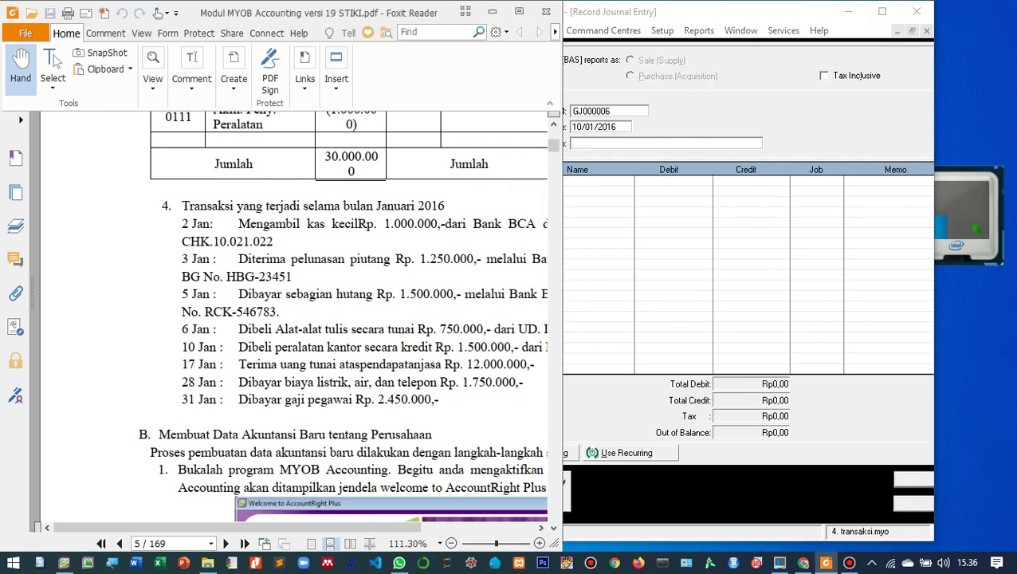
left_click(579, 127)
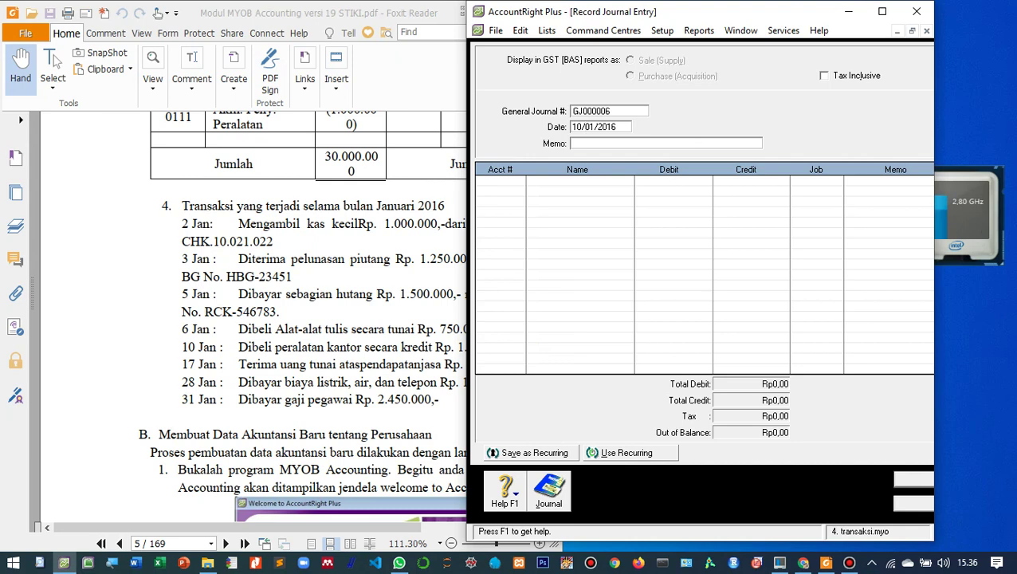
key("BackSpace")
type("7")
key("alt+Tab")
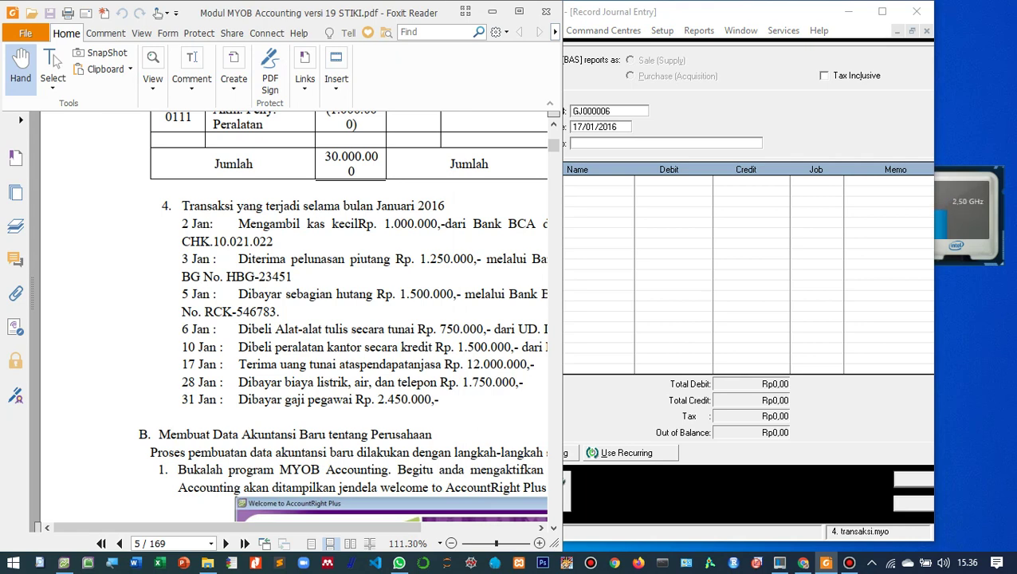
key("alt+Tab")
type("T")
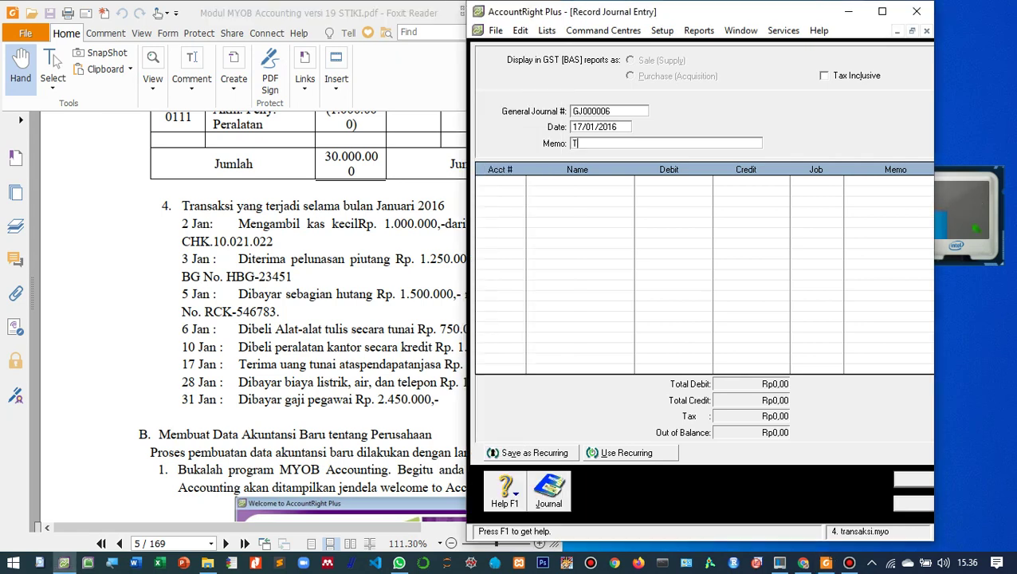
type("erima")
type(" Per")
type("ndapatan")
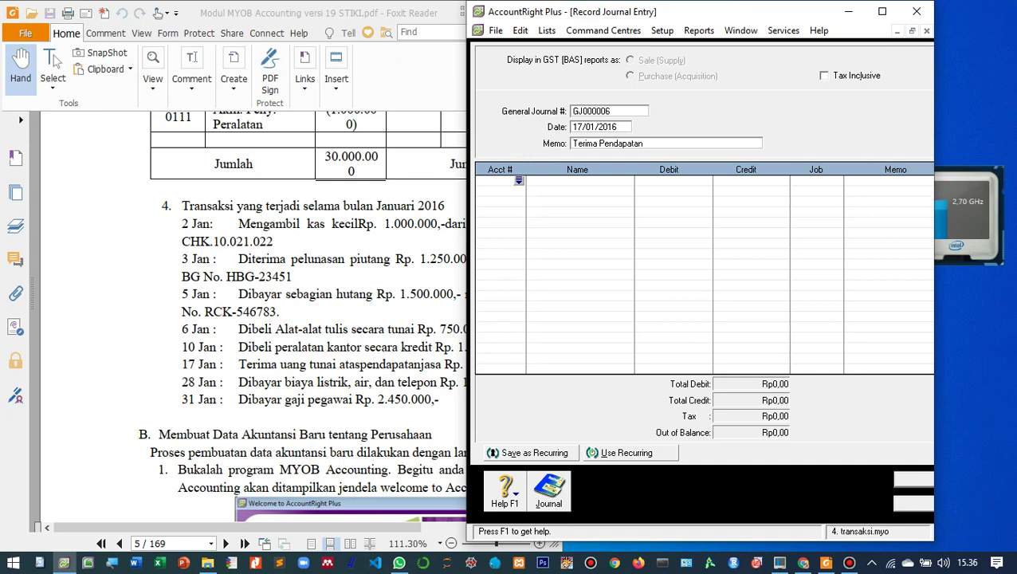
- Debit Kas Rp12.000.000,00 on the first line of GJ000006
key("Return")
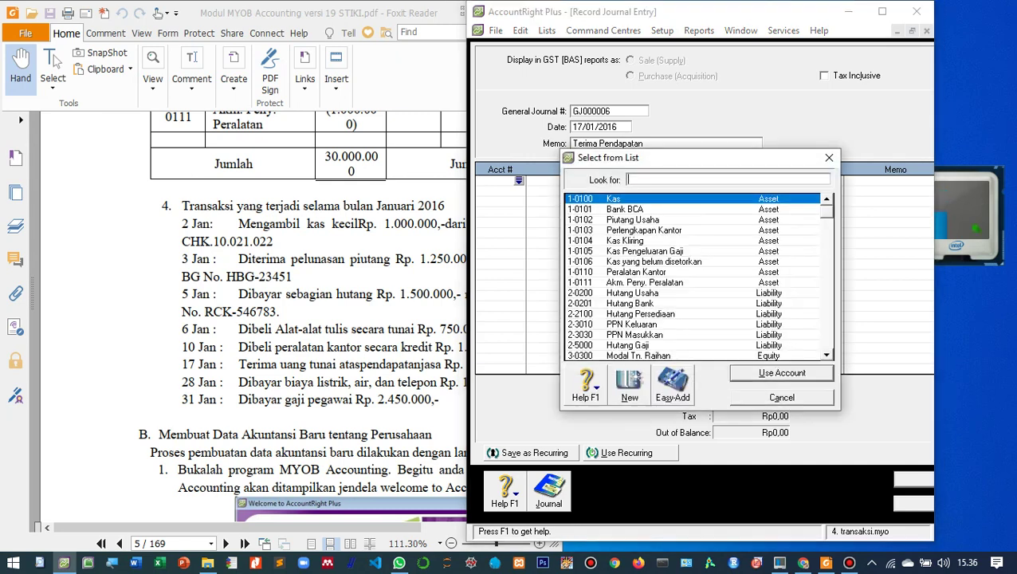
key("Return")
left_click_drag(467, 481, 563, 481)
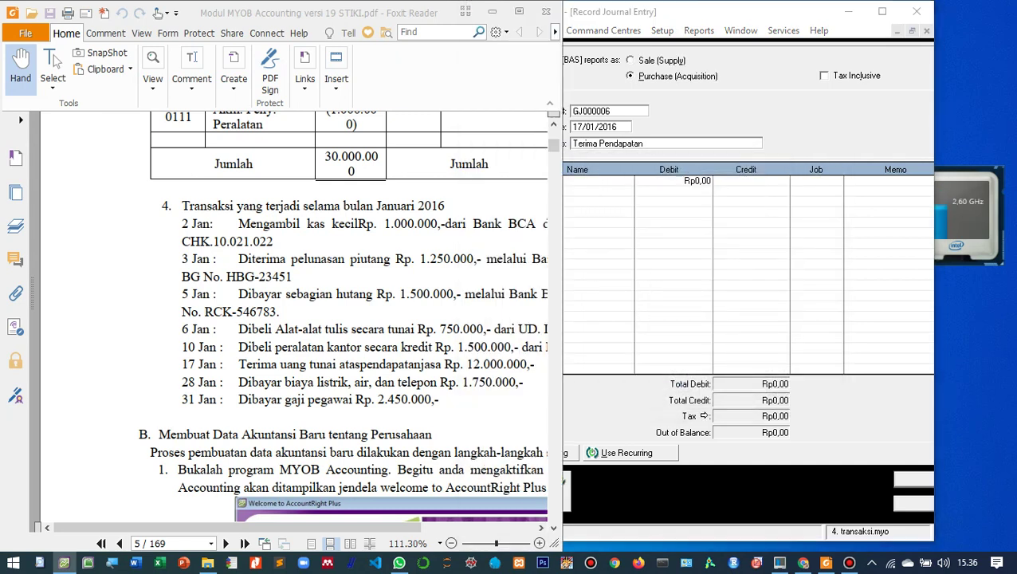
left_click(565, 481)
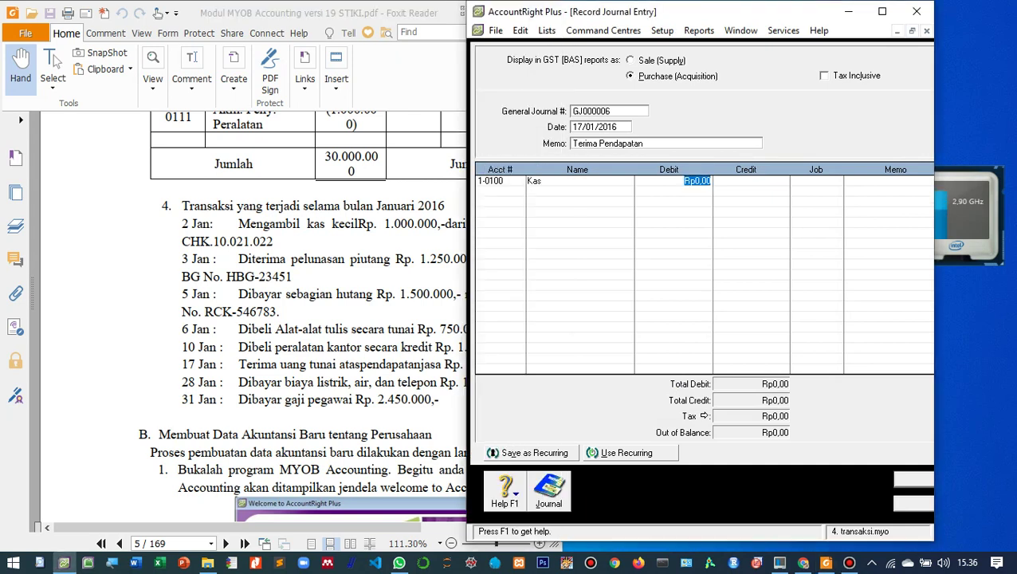
type("12.000.000")
key("Tab")
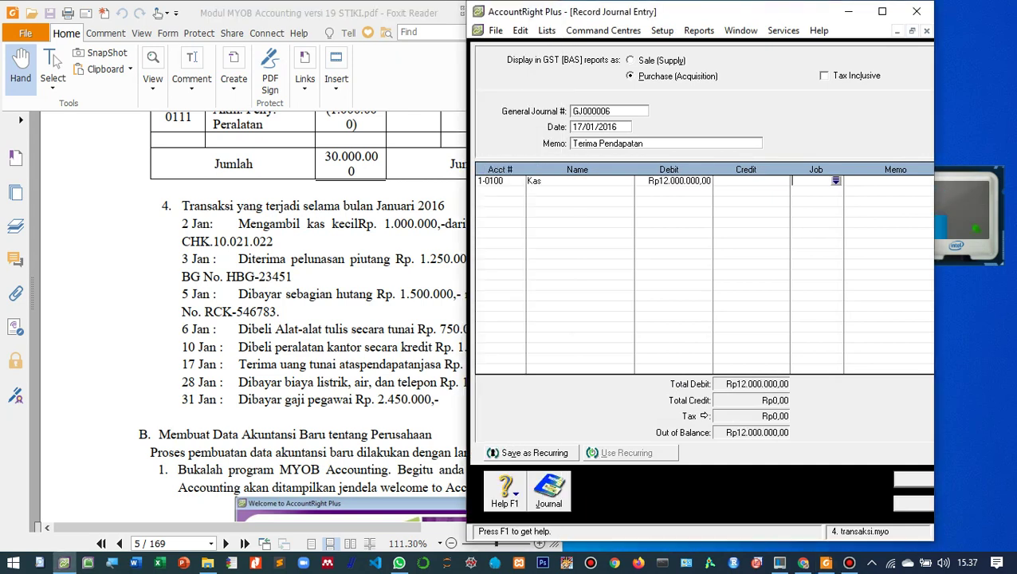
key("Tab")
key("Tab")
- Credit 4-0400 Pendapatan Jasa with the balancing amount and record GJ000006
key("Return")
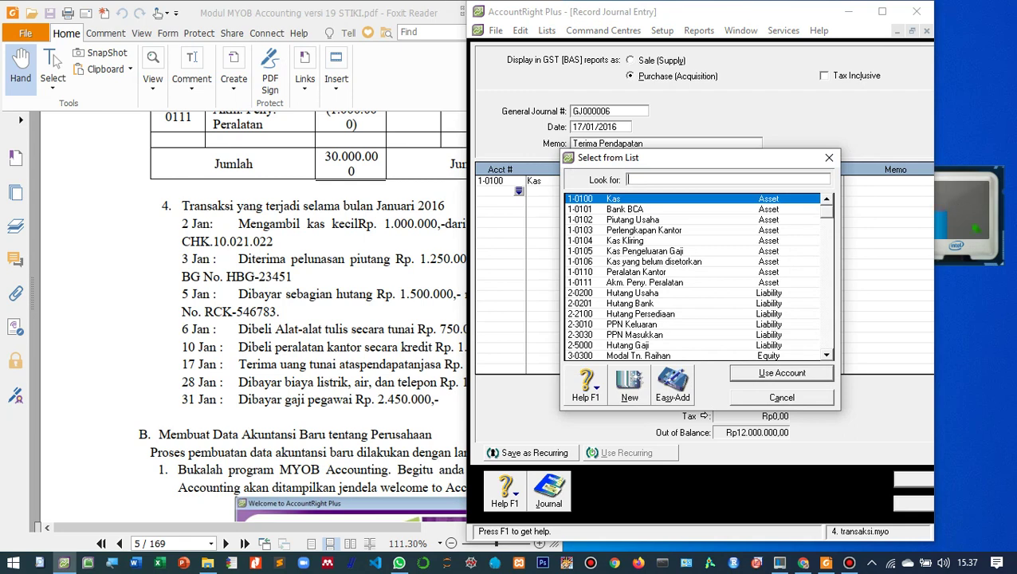
scroll(694, 275, "down", 2)
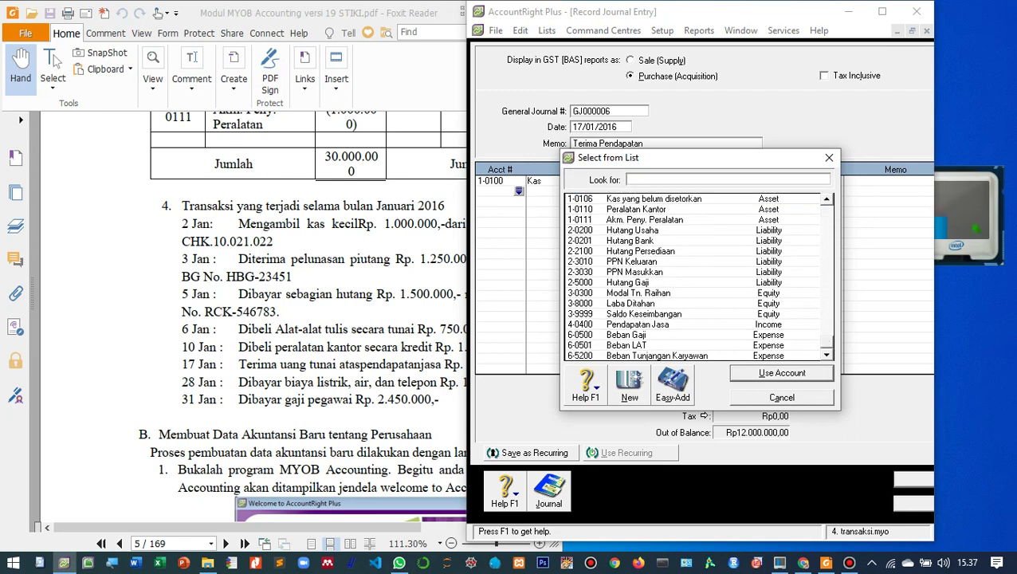
type("4-0400")
key("Return")
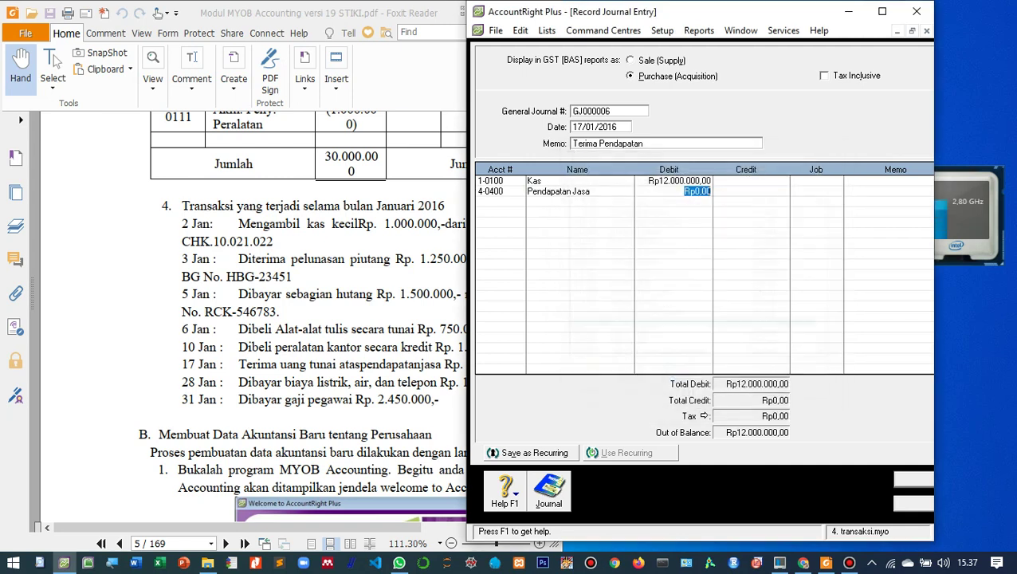
key("Tab")
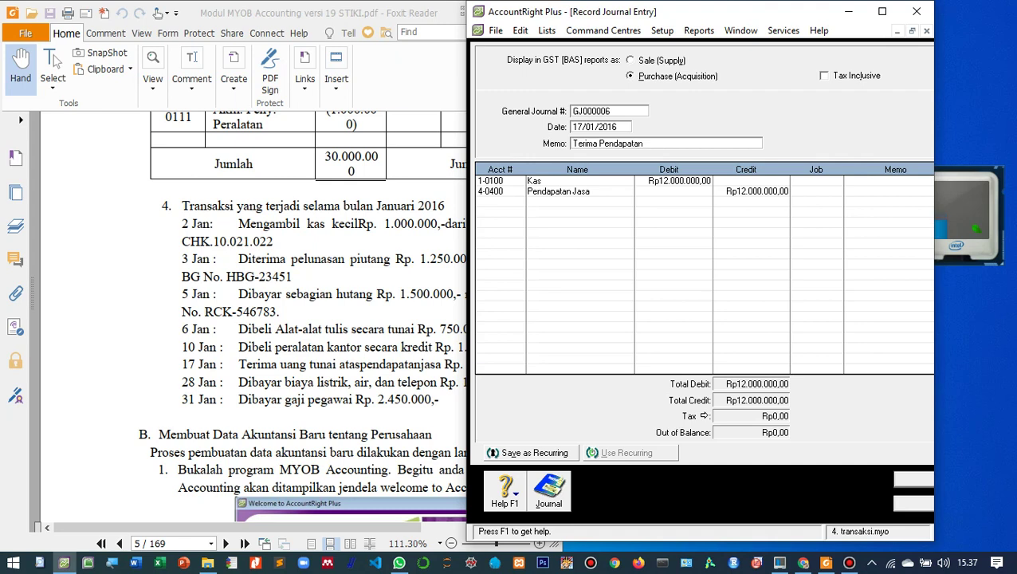
key("Return")
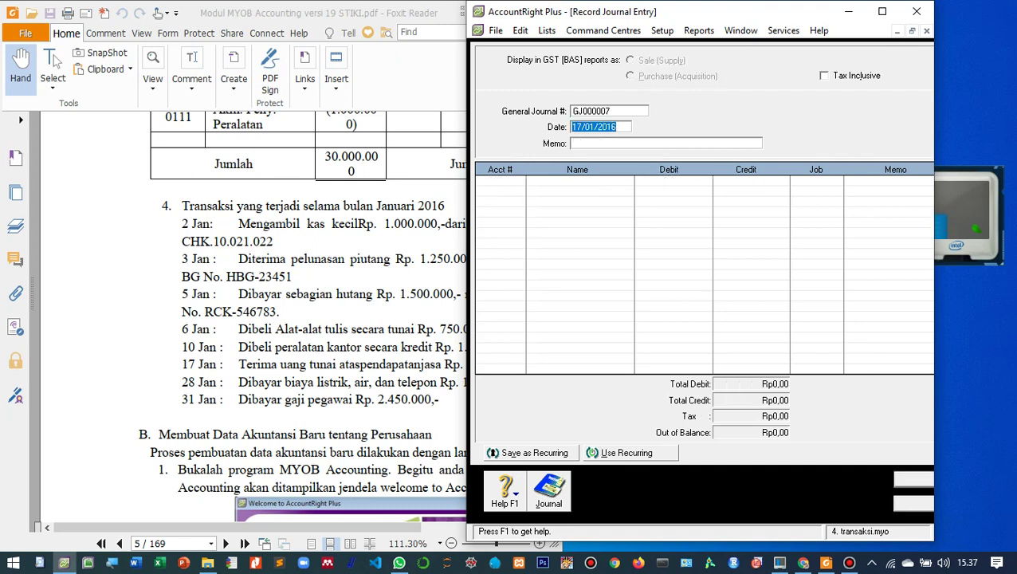
- Date GJ000007 28/01/2016 with memo 'Pembayaran Listrik, Air & Telepon'
key("Left")
key("Right")
key("Right")
key("shift+Left")
key("shift+Left")
type("28")
key("Tab")
key("alt+Tab")
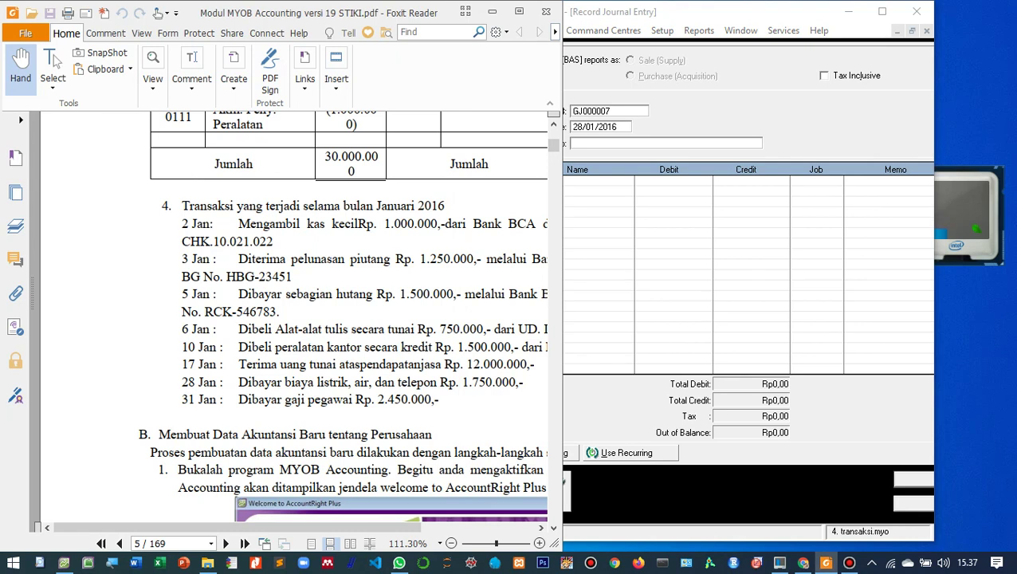
key("alt+Tab")
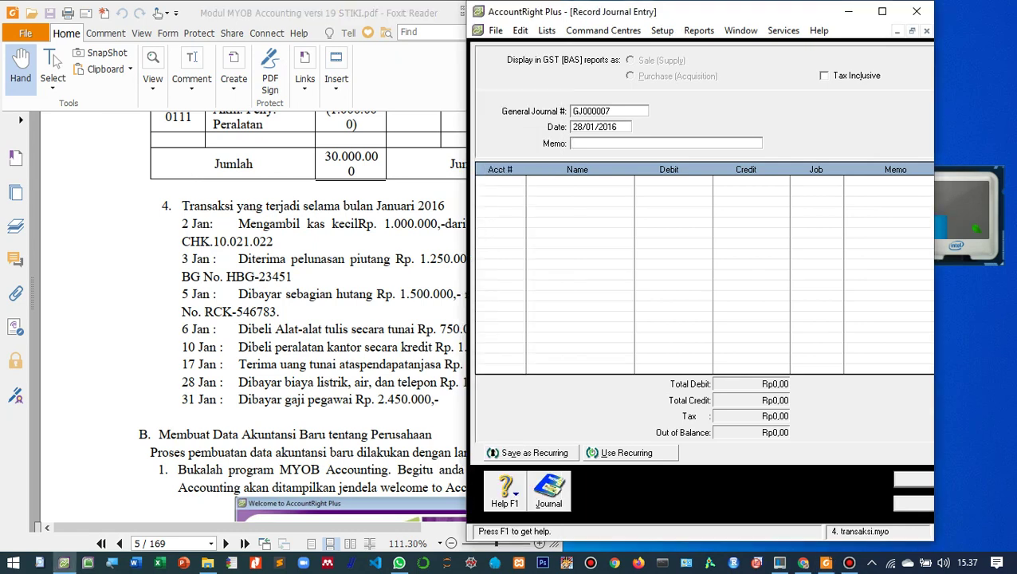
type("Pembayaran Listrik, Air ")
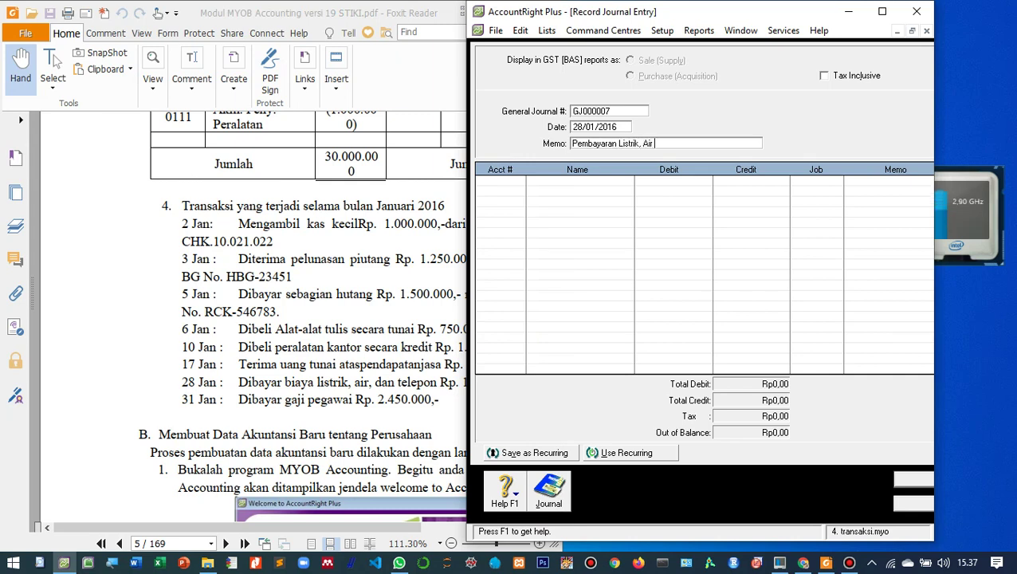
type("& Telepon")
- Remove the mistakenly chosen Kas account from the first journal line
key("Tab")
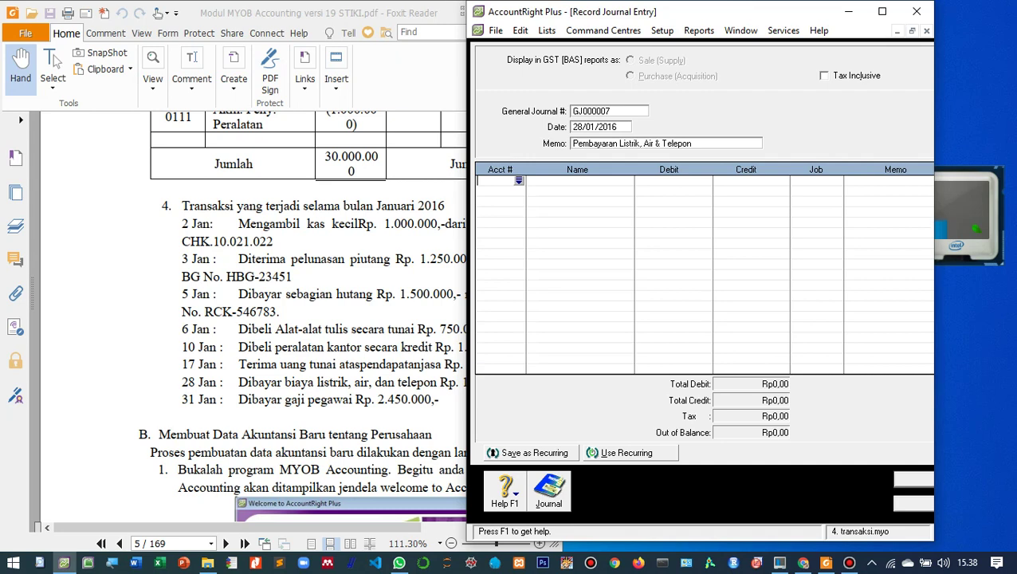
key("Tab")
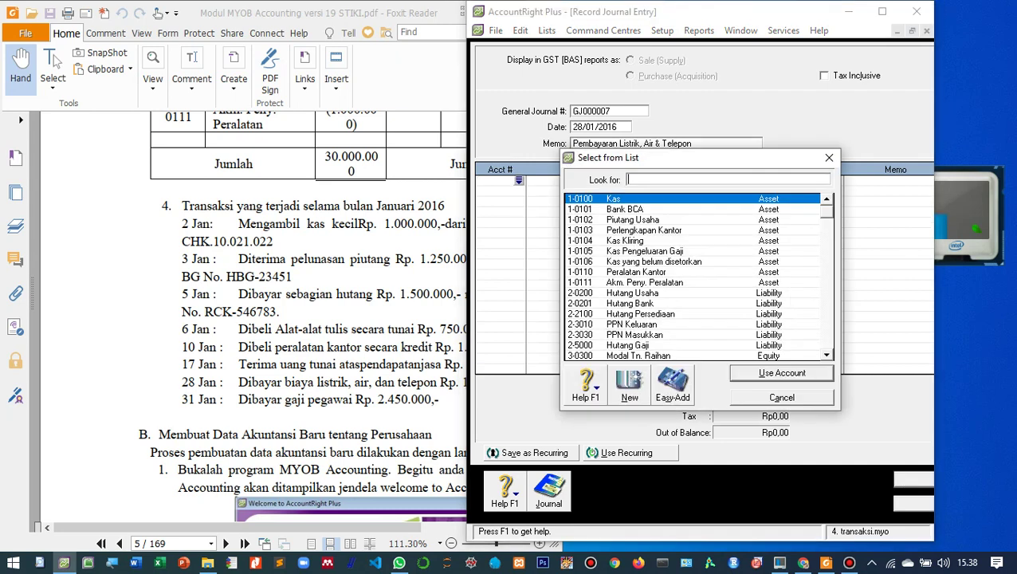
key("Return")
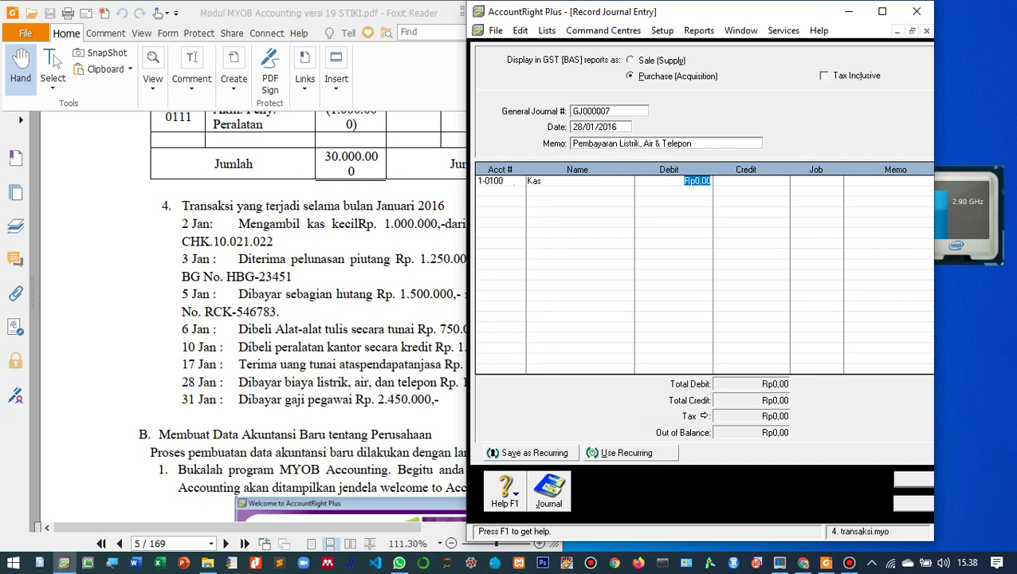
key("Down")
key("Up")
key("BackSpace")
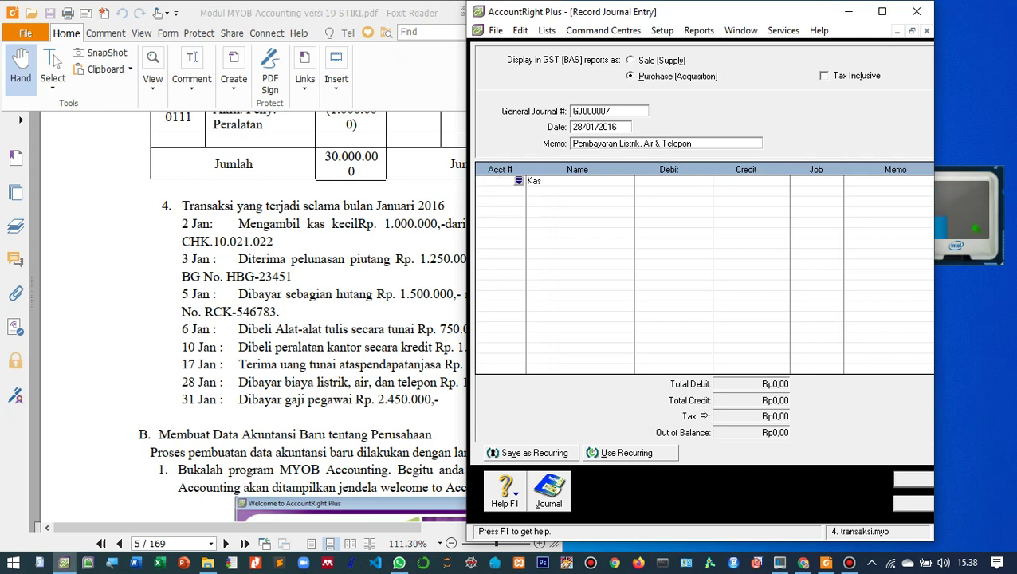
- Debit 6-0501 Beban LAT Rp1.750.000 on the first line
key("Tab")
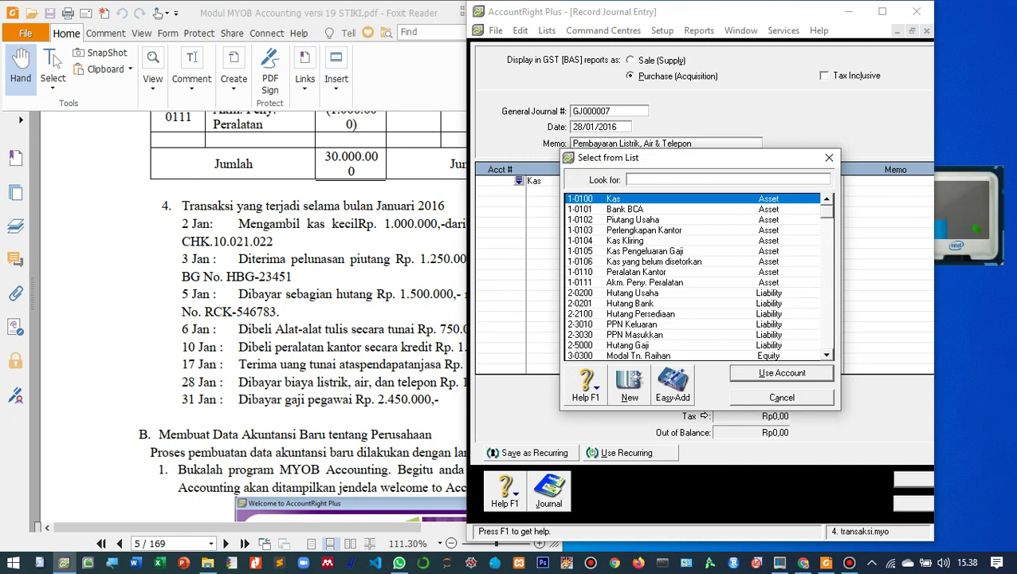
scroll(693, 275, "down", 2)
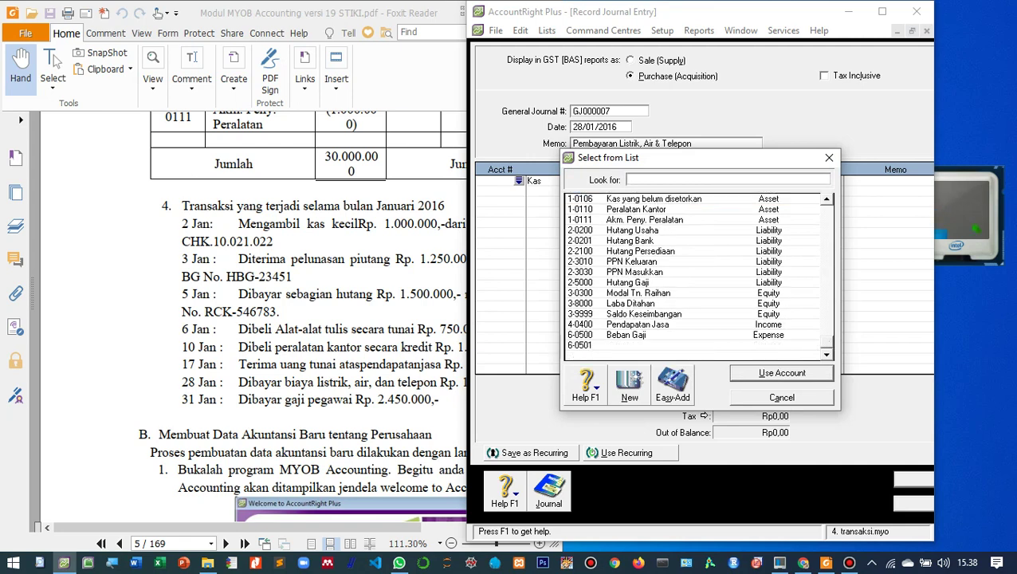
type("6-0501")
key("Return")
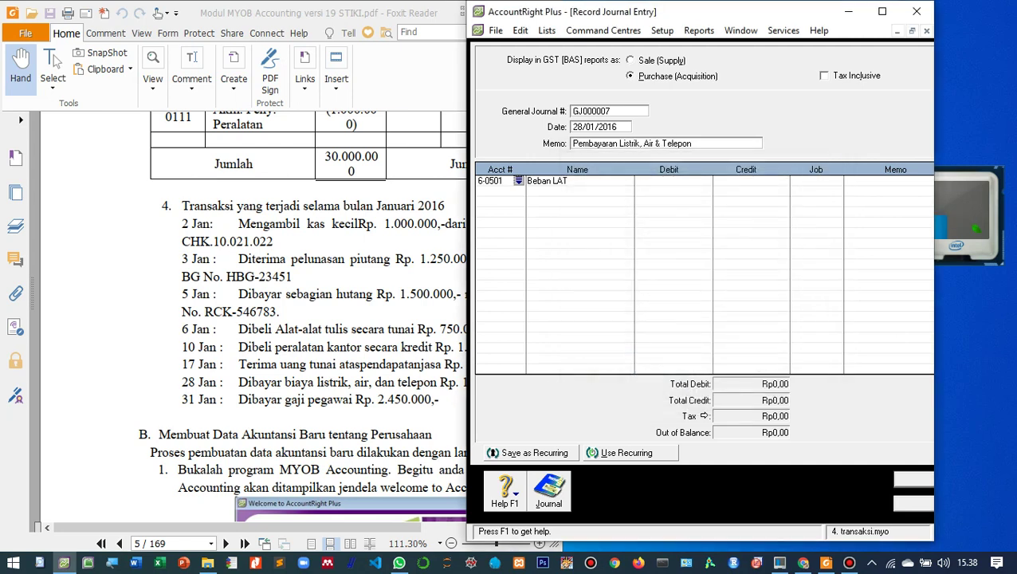
key("Tab")
key("alt+Tab")
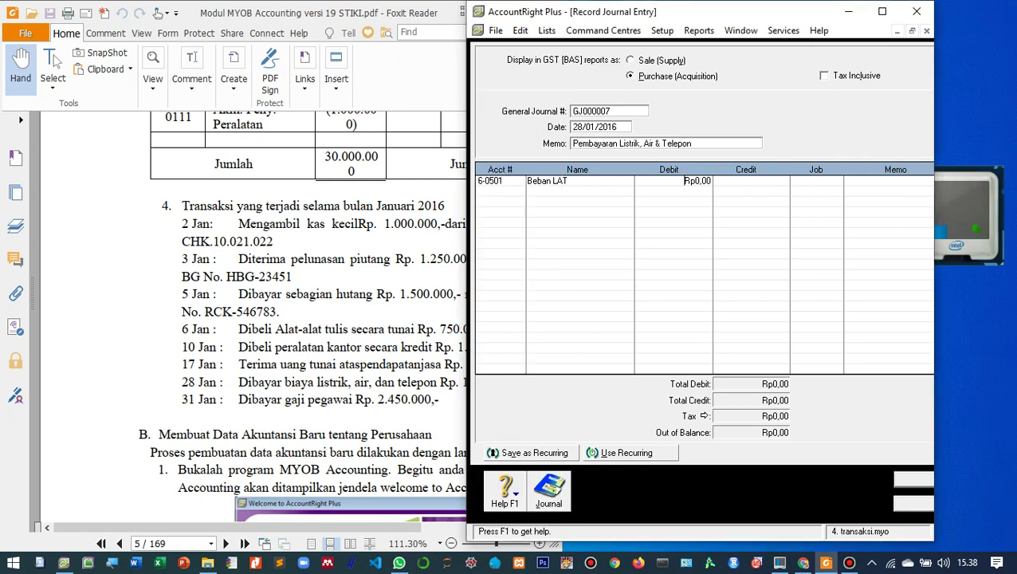
key("alt+Tab")
type("1.75")
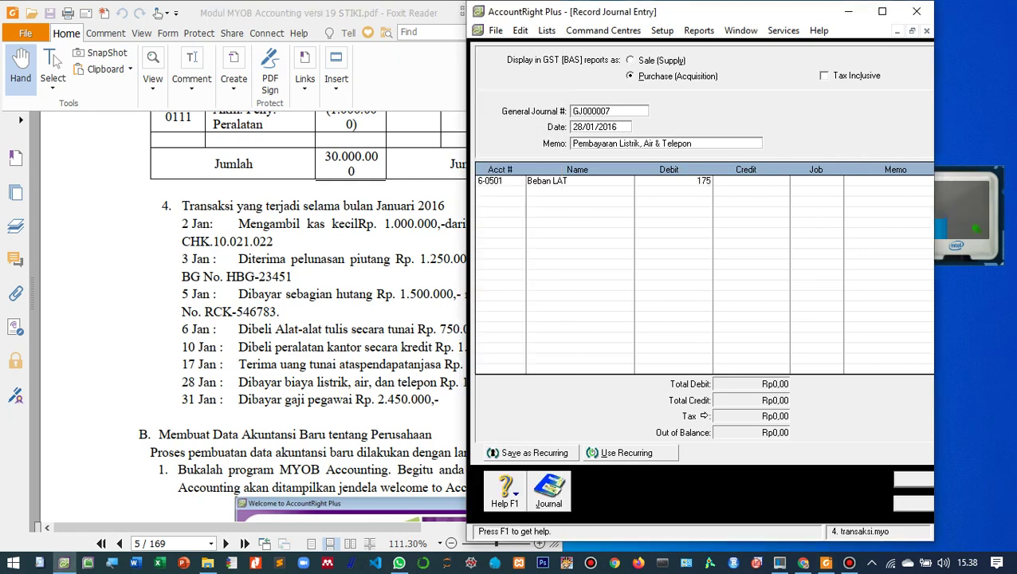
type("0.000")
key("Tab")
key("Tab")
key("Tab")
key("Tab")
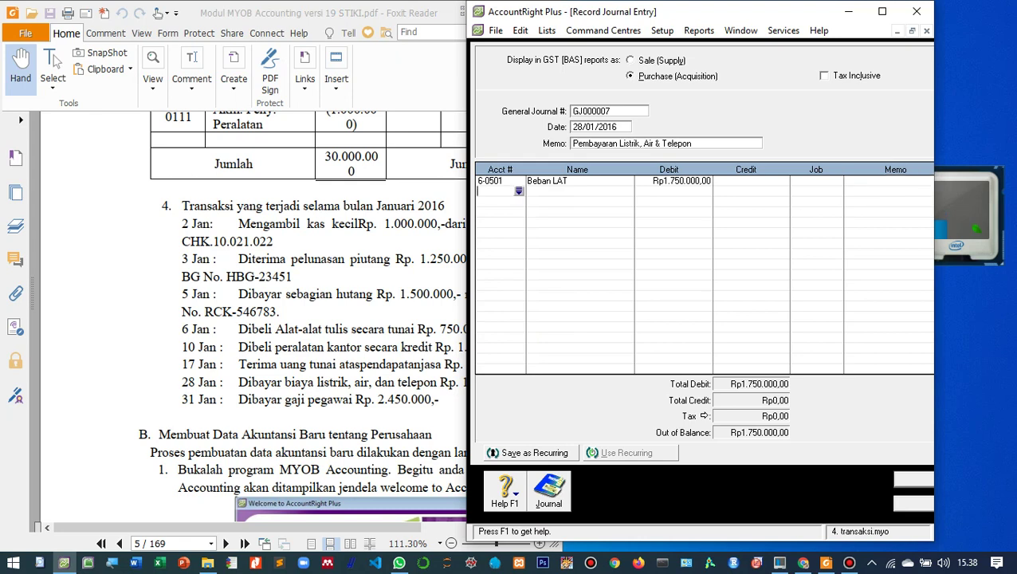
- Credit 1-0100 Kas Rp1.750.000 on line two, balancing the entry
key("Tab")
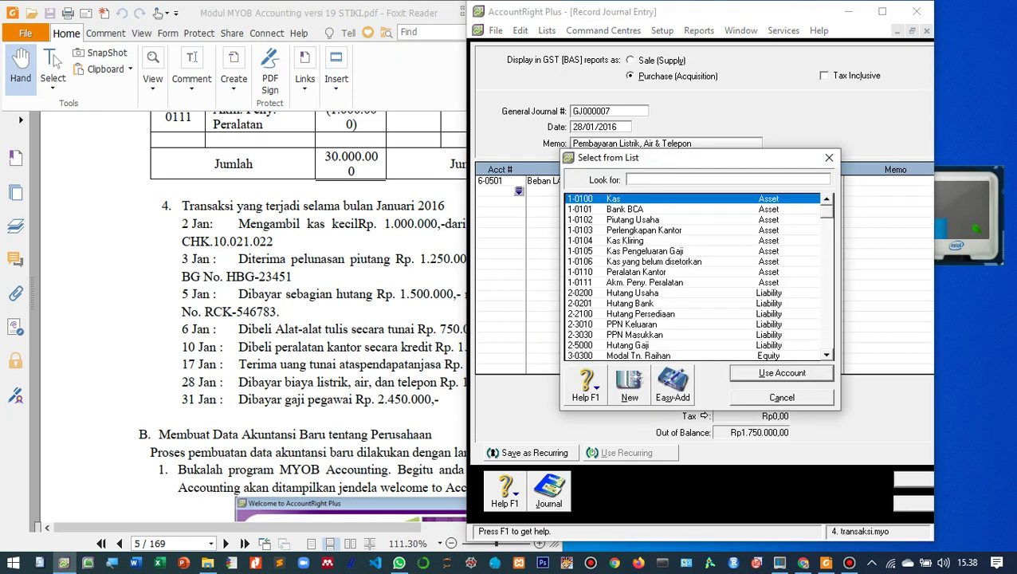
type("1-0100")
key("Return")
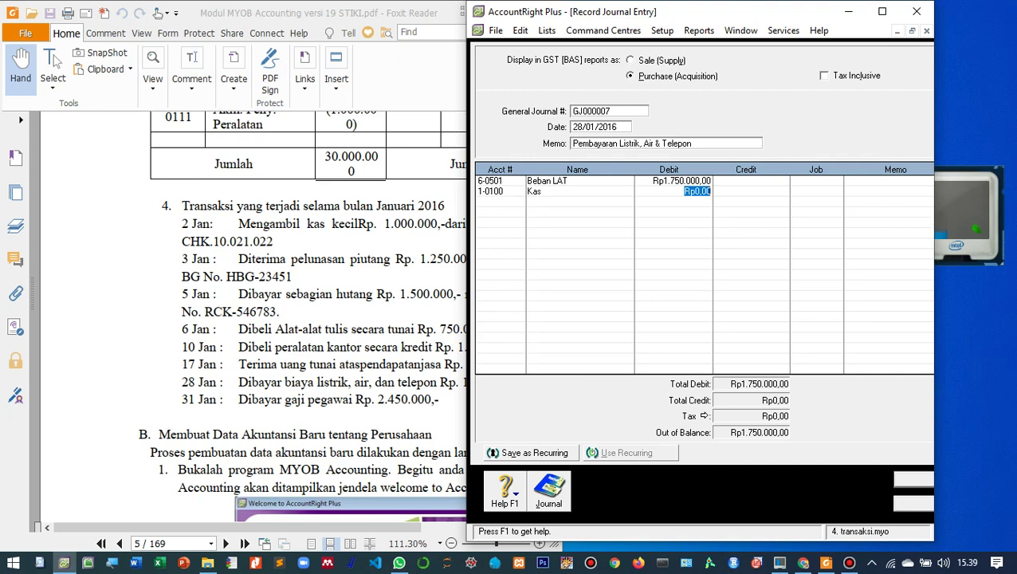
key("Tab")
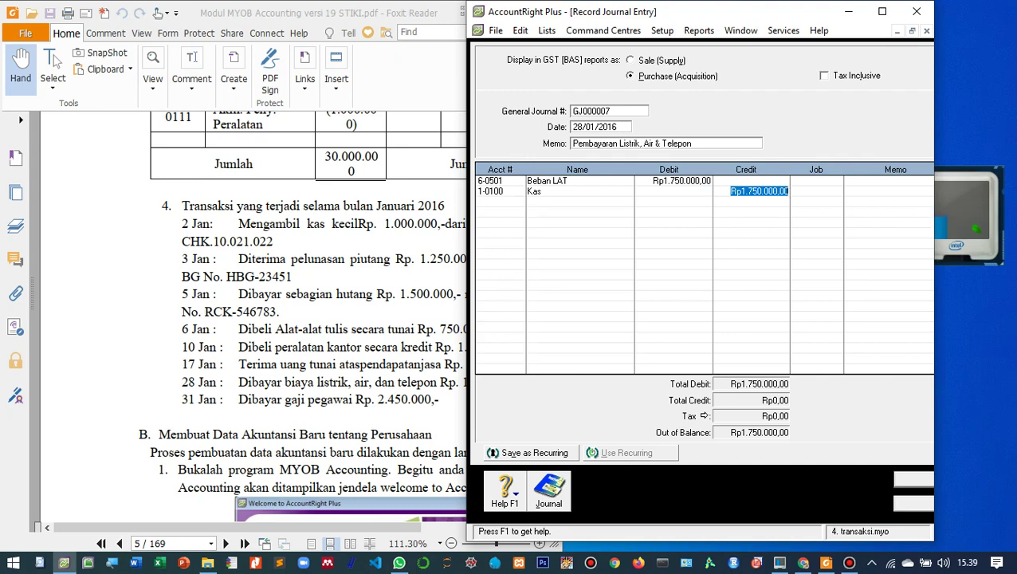
key("Tab")
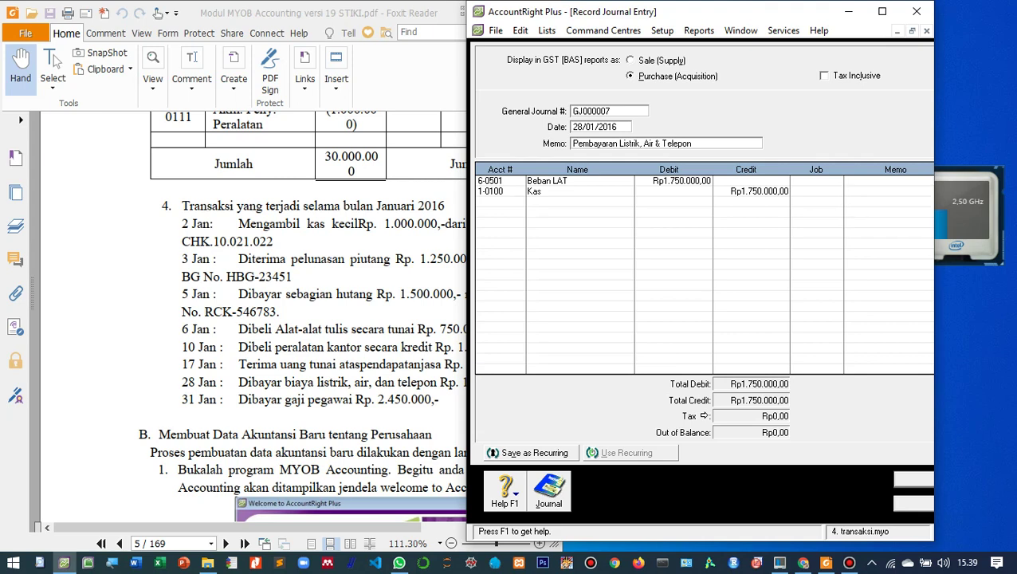
key("Tab")
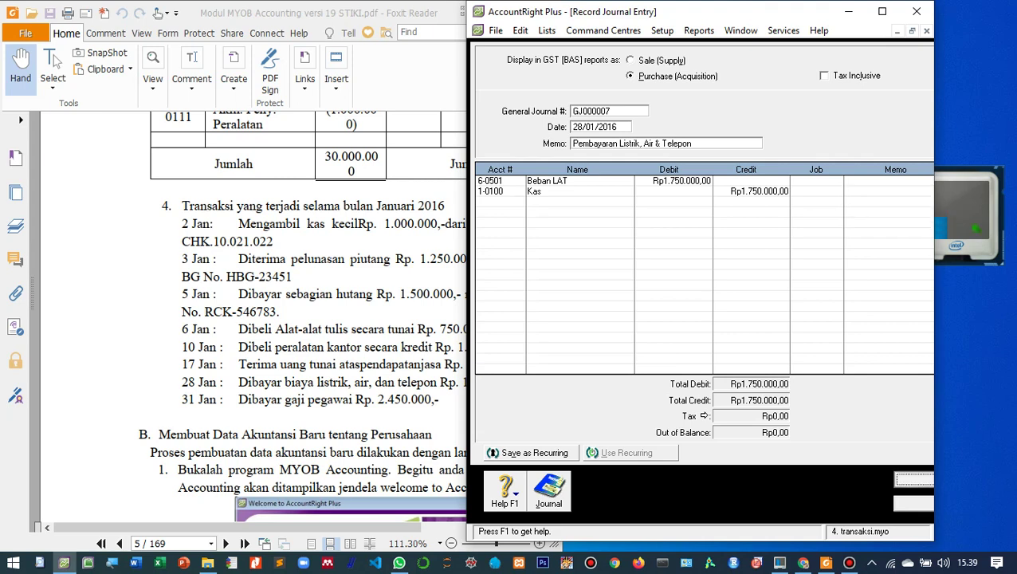
- Record GJ000007, then date GJ000008 31/01/2016 with memo 'Pembayaran Gaji'
key("Return")
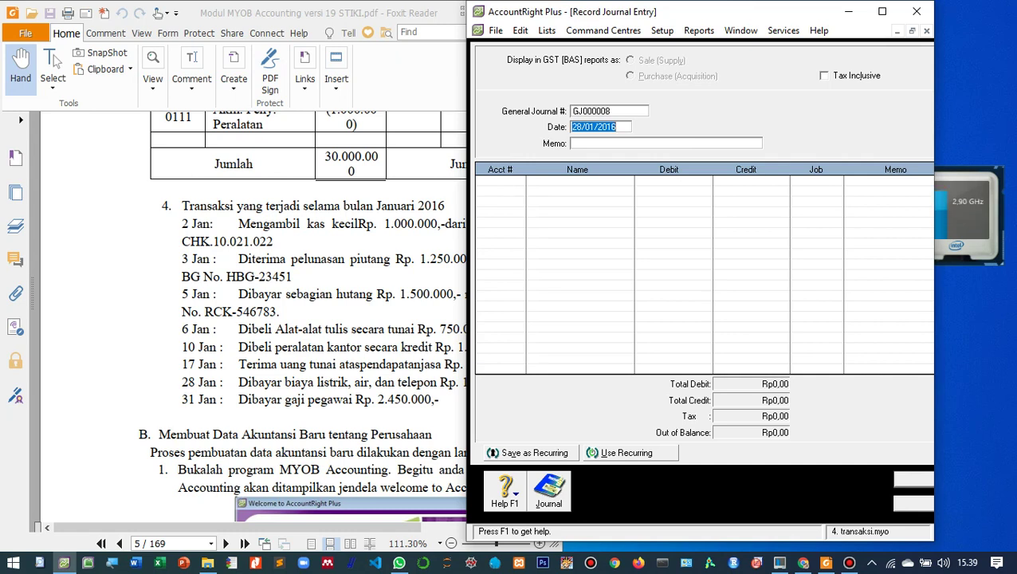
key("alt+Tab")
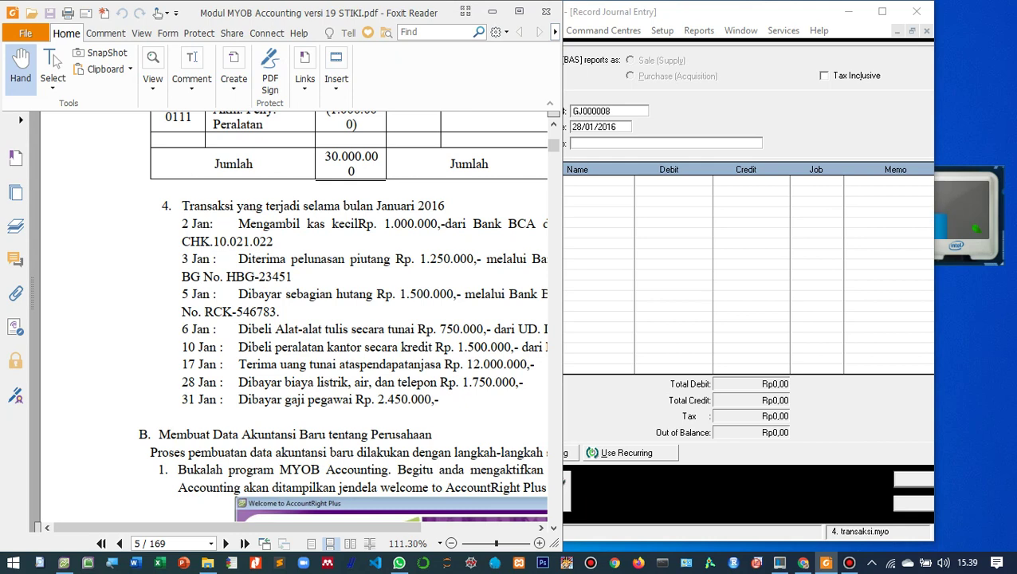
key("alt+Tab")
key("Home")
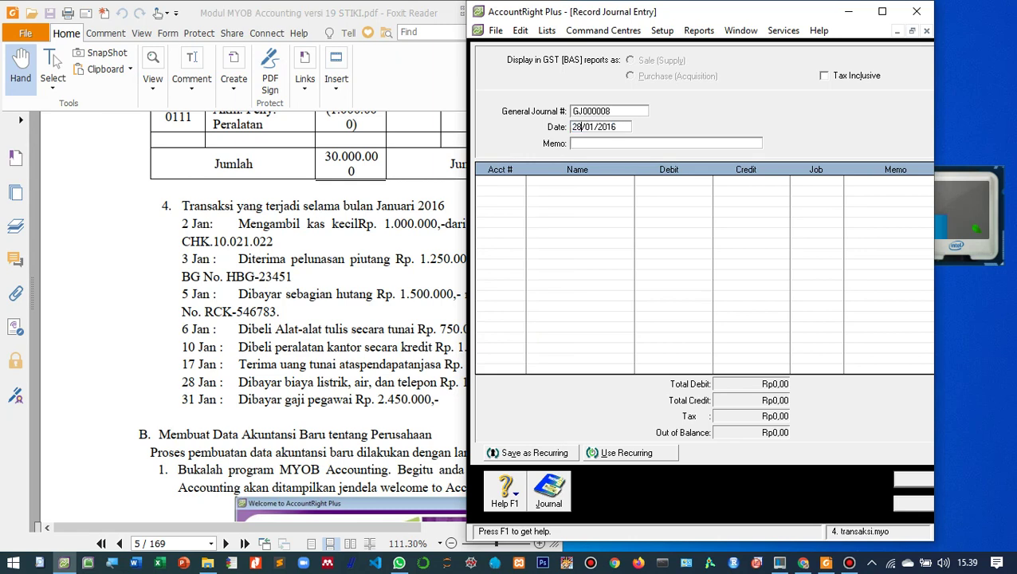
key("shift+Right")
key("shift+Right")
type("31")
key("Tab")
type("Pembayaran Gaji")
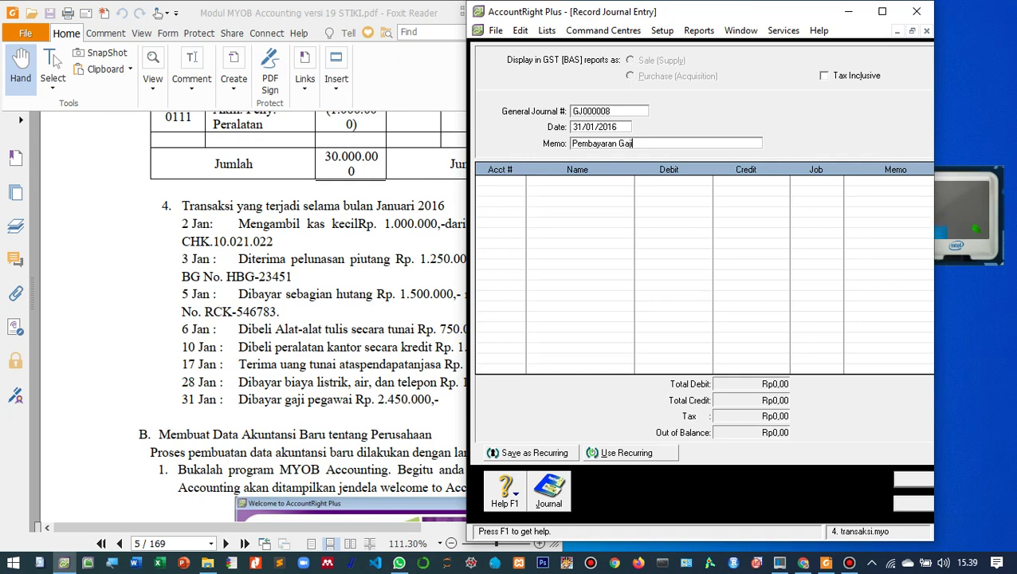
key("Tab")
key("Tab")
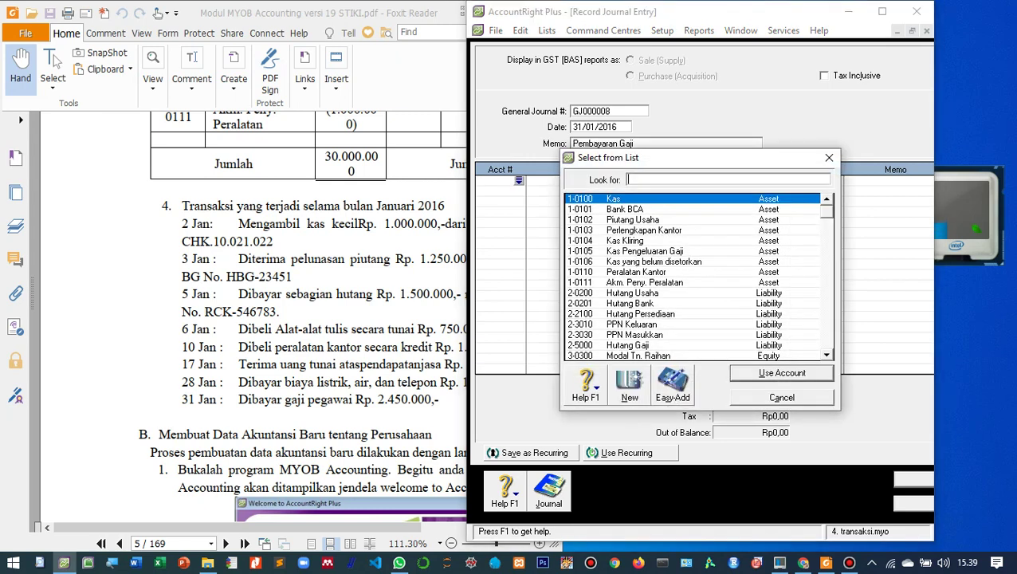
- Debit 6-0500 Beban Gaji Rp2.450.000 on the first line, replacing the mistaken Kas
key("Return")
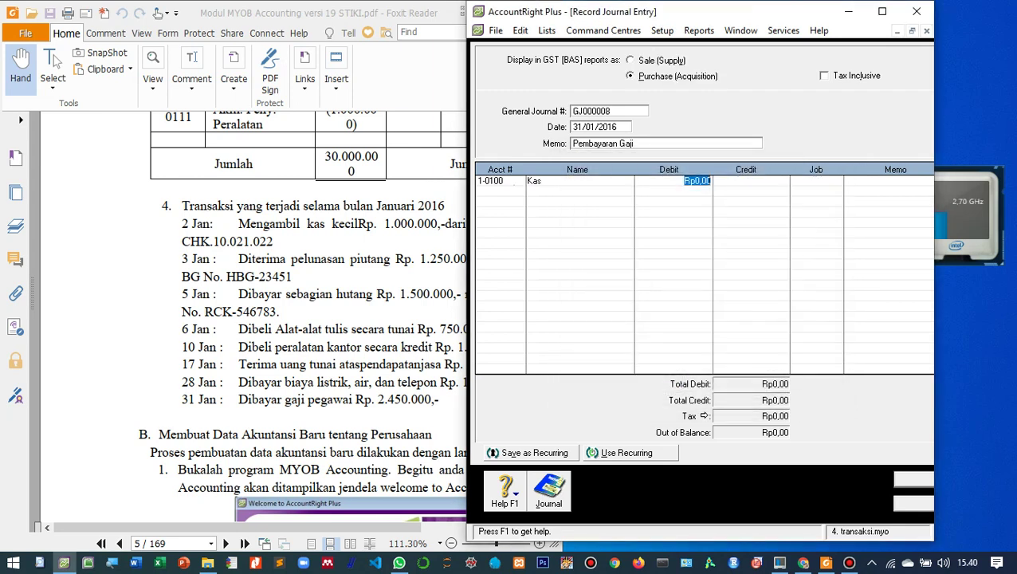
key("shift+Tab")
key("shift+Tab")
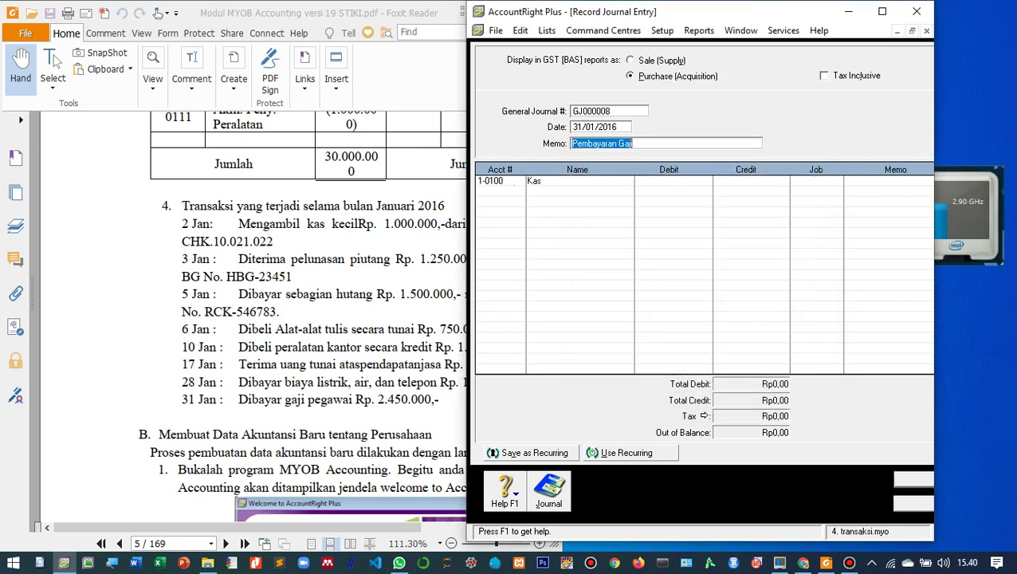
key("Tab")
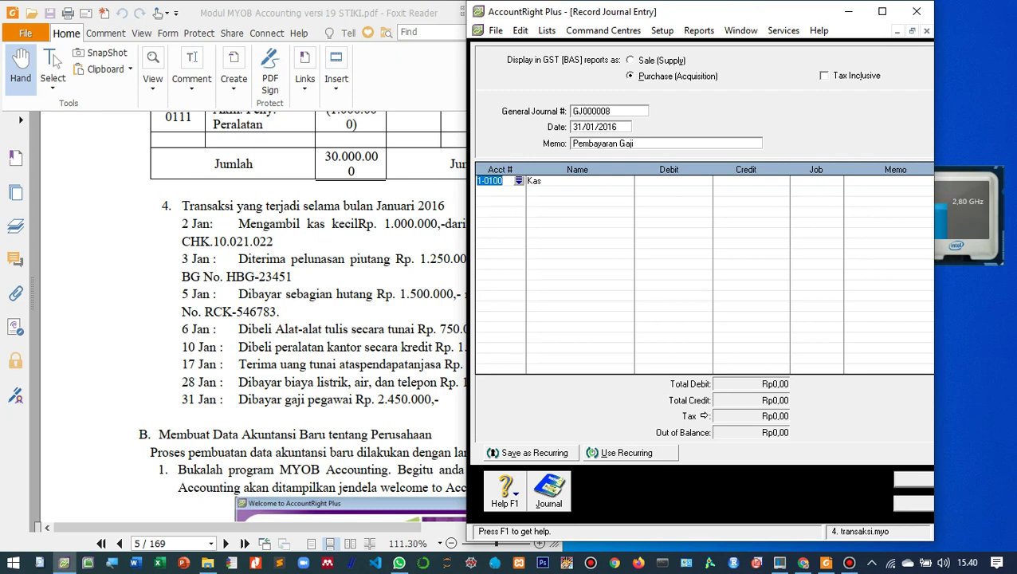
key("Return")
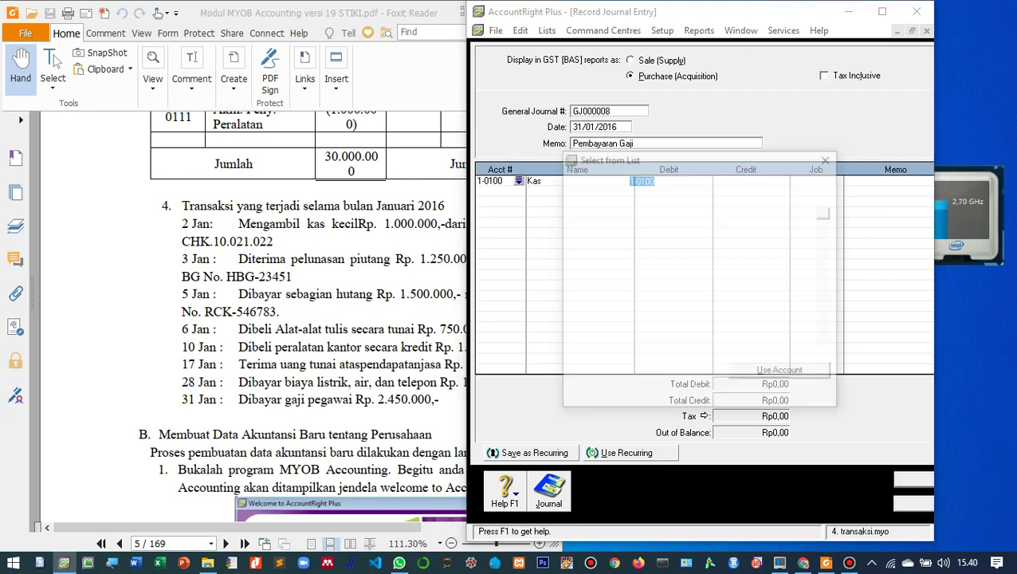
scroll(694, 277, "down", 2)
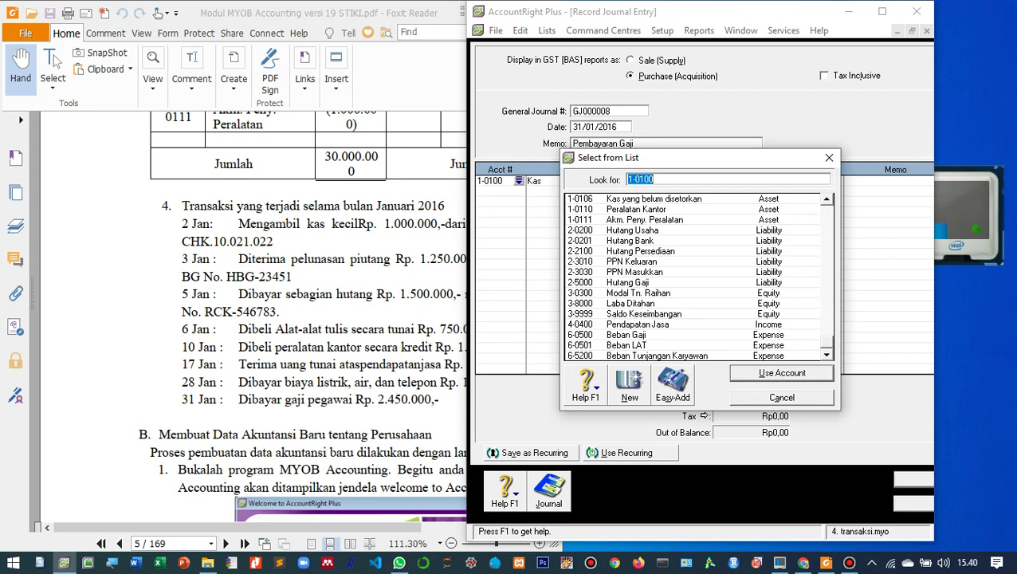
left_click(627, 335)
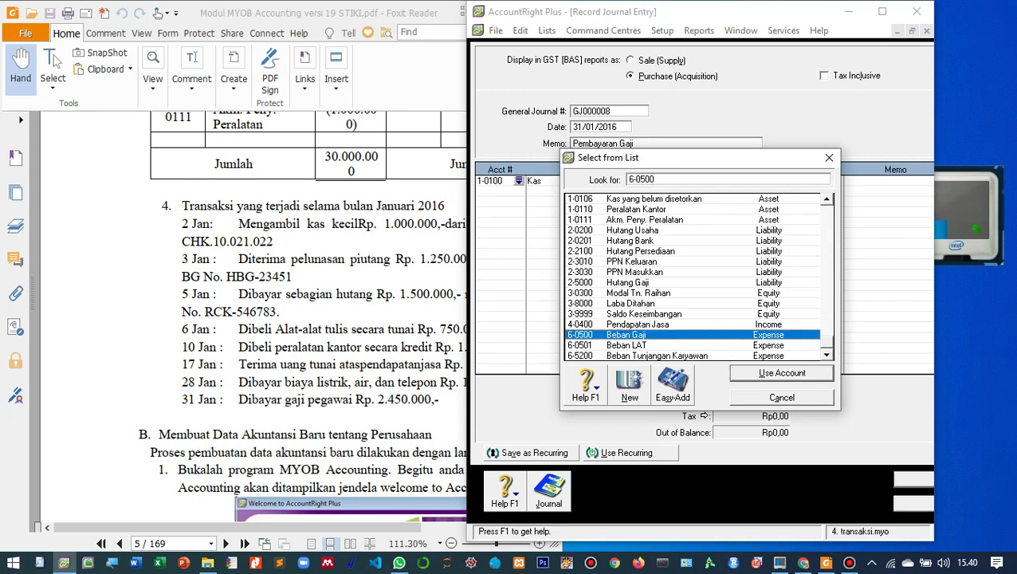
key("Return")
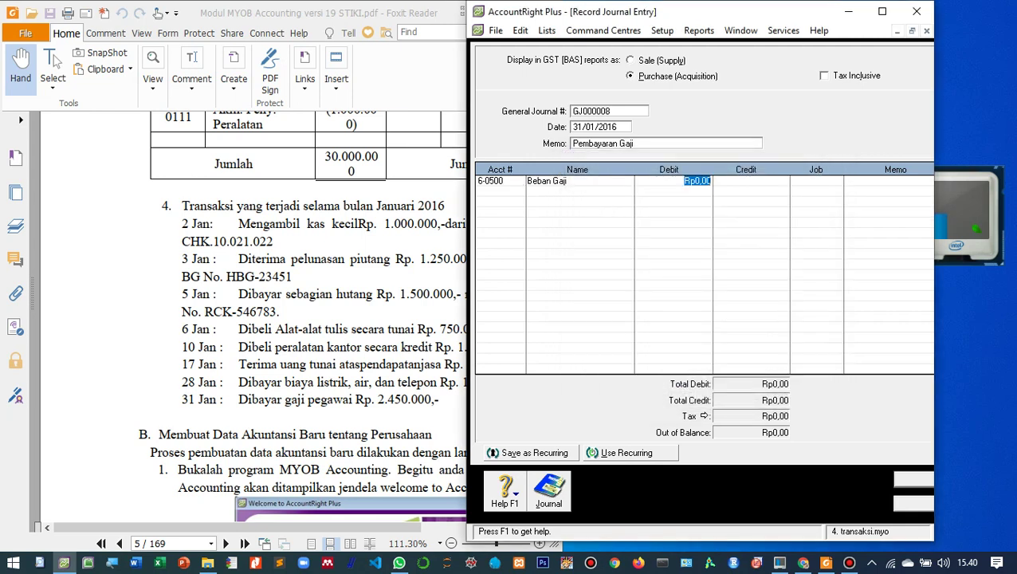
type("2.450.")
type("0000")
key("Tab")
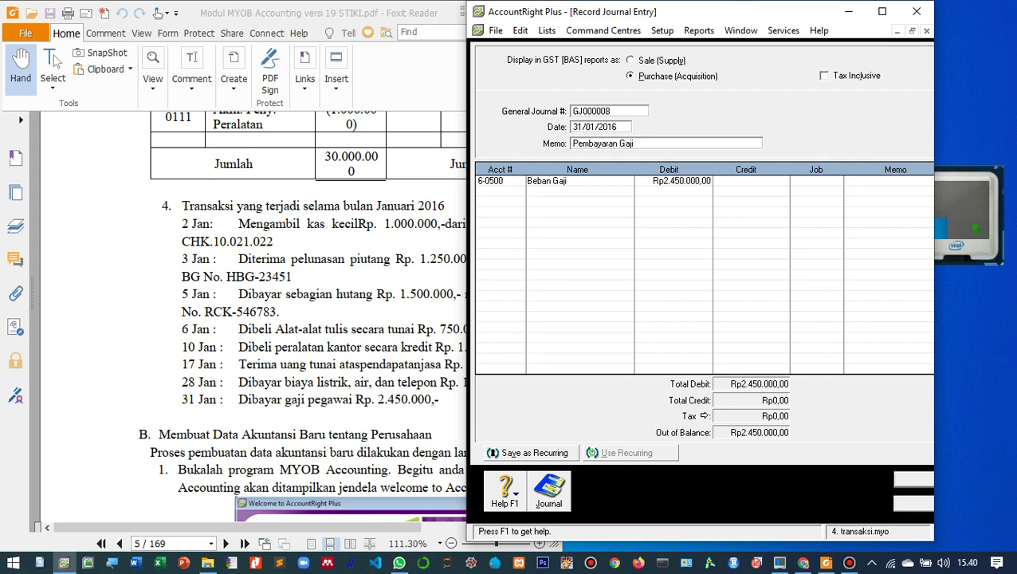
- Credit 1-0100 Kas Rp2.450.000,00 on line two to balance the entry
left_click(496, 192)
key("Tab")
type("1-0100")
key("Return")
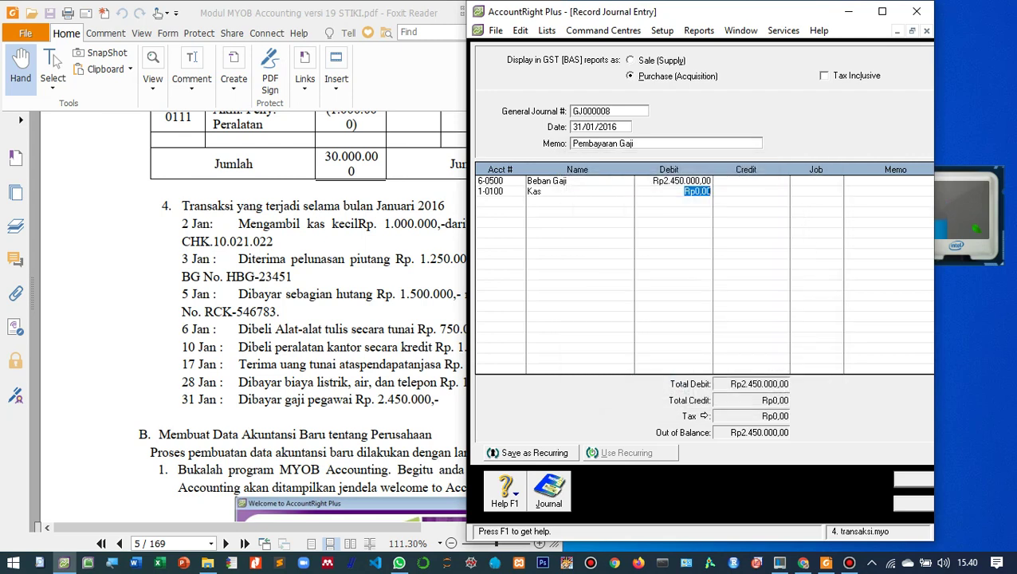
key("Tab")
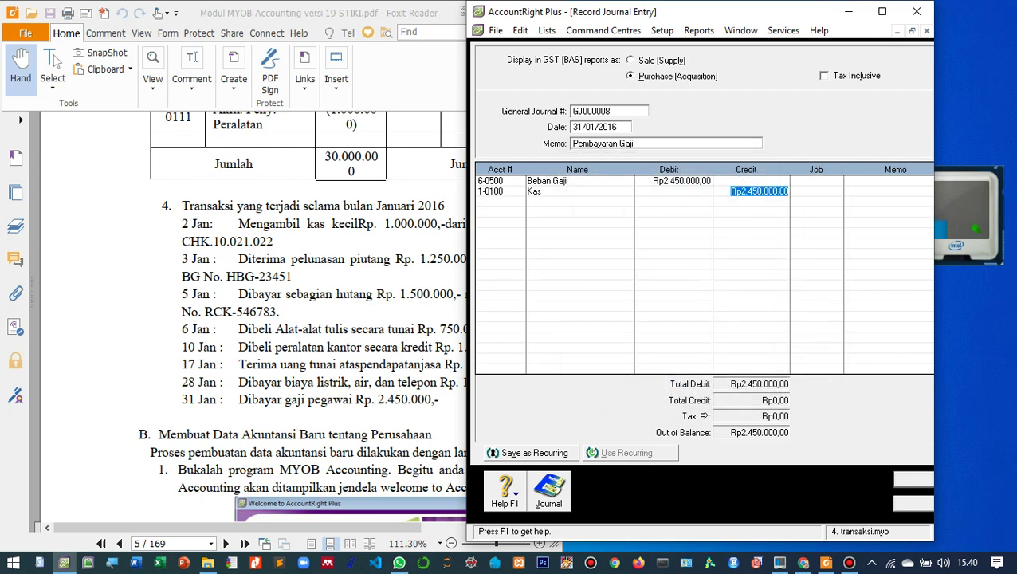
key("Tab")
key("Tab")
key("Tab")
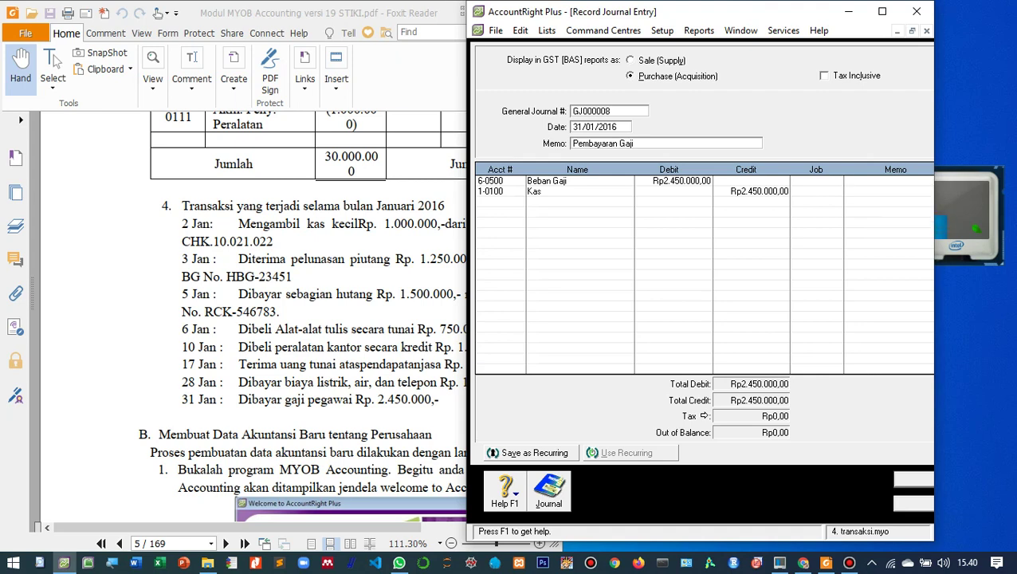
- Record the GJ000008 salary journal and discard the blank GJ000009 entry
left_click(883, 11)
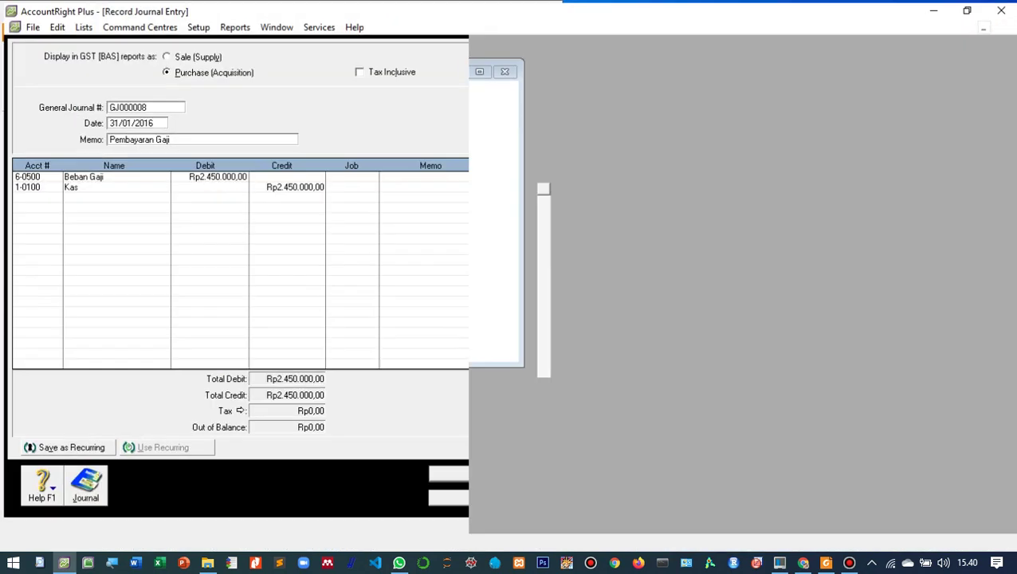
left_click(484, 495)
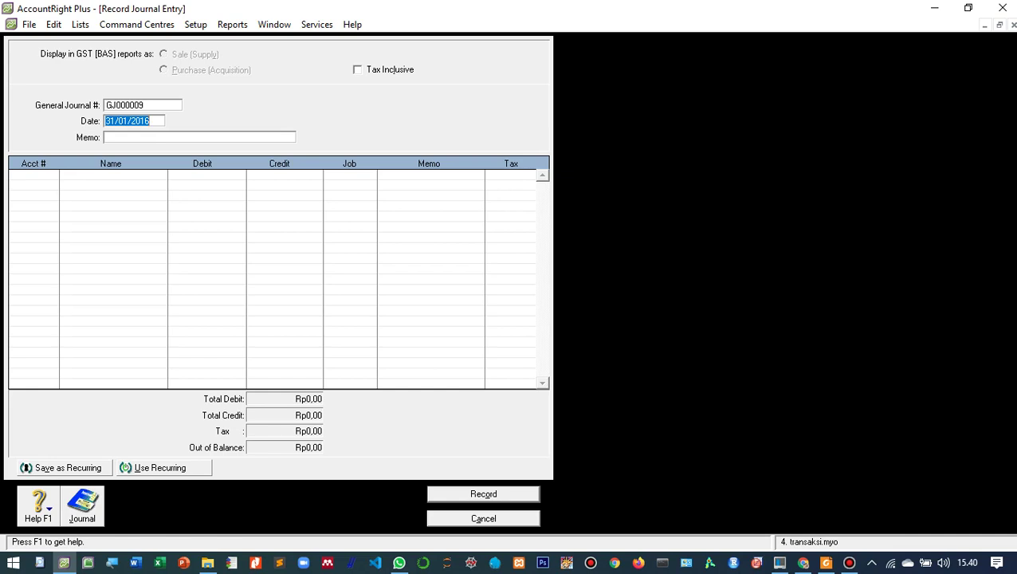
left_click(967, 7)
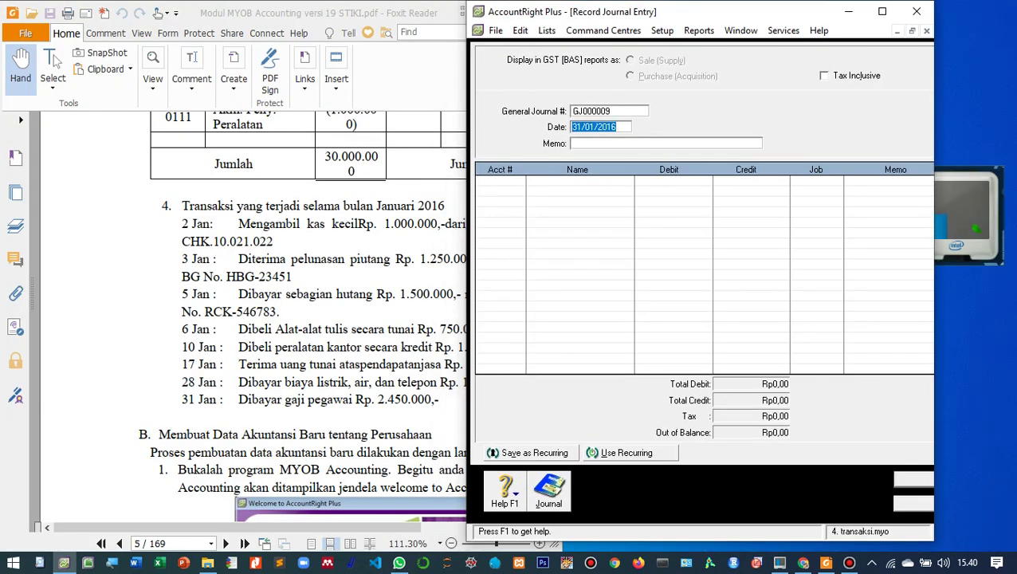
left_click(883, 11)
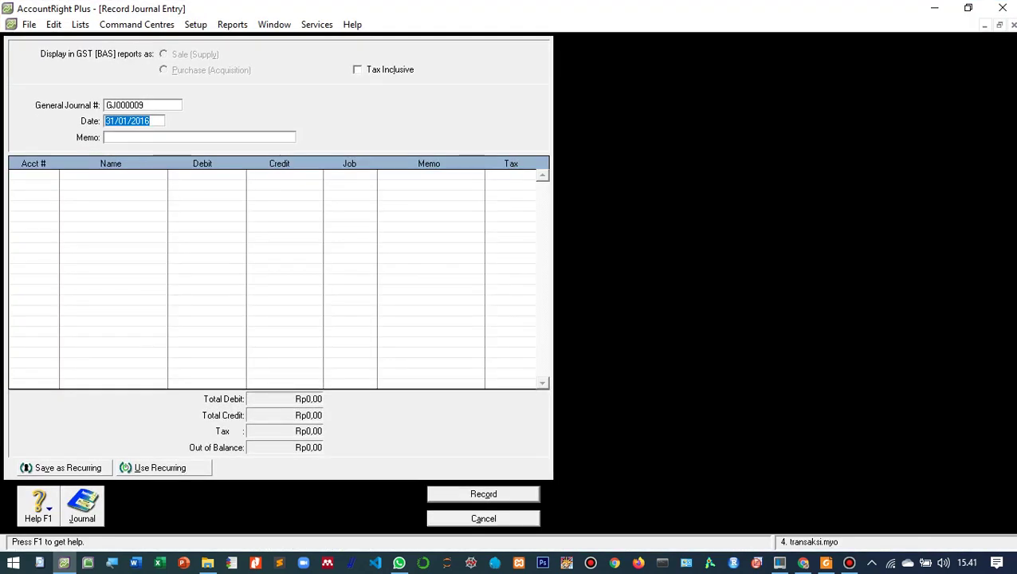
left_click(968, 7)
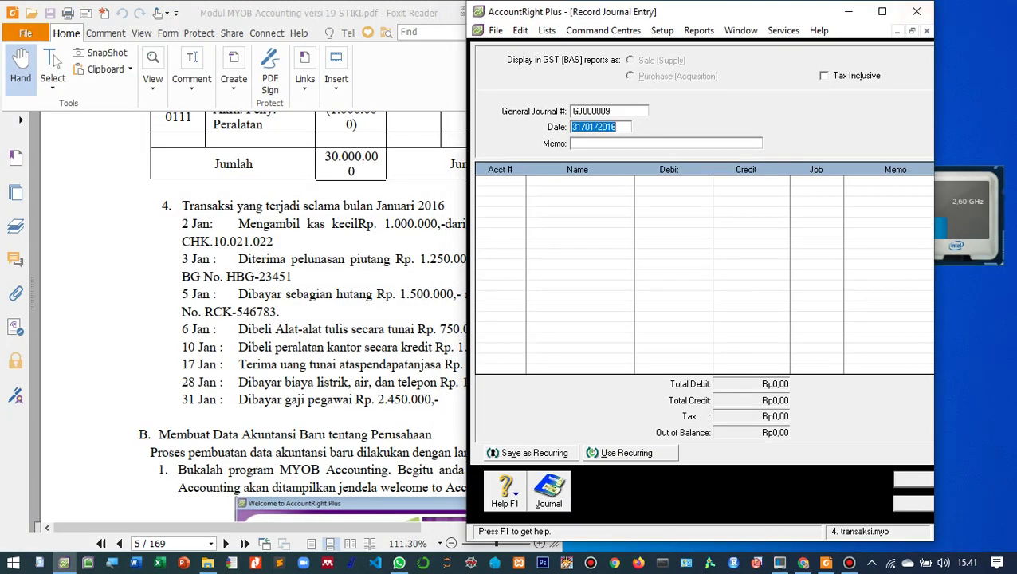
scroll(301, 316, "down", 4)
scroll(301, 316, "up", 4)
scroll(302, 316, "down", 2)
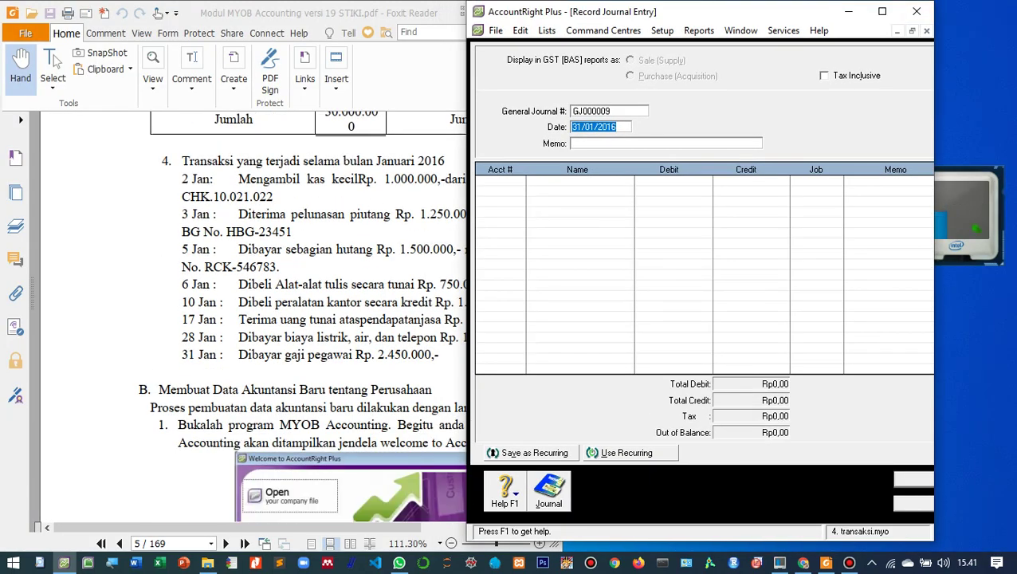
scroll(301, 316, "up", 2)
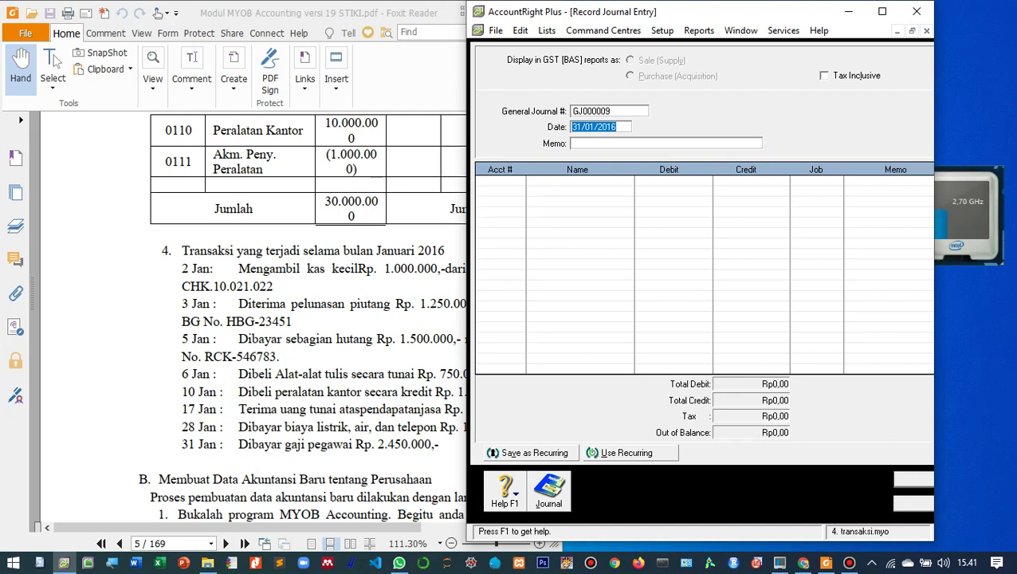
scroll(301, 316, "down", 1)
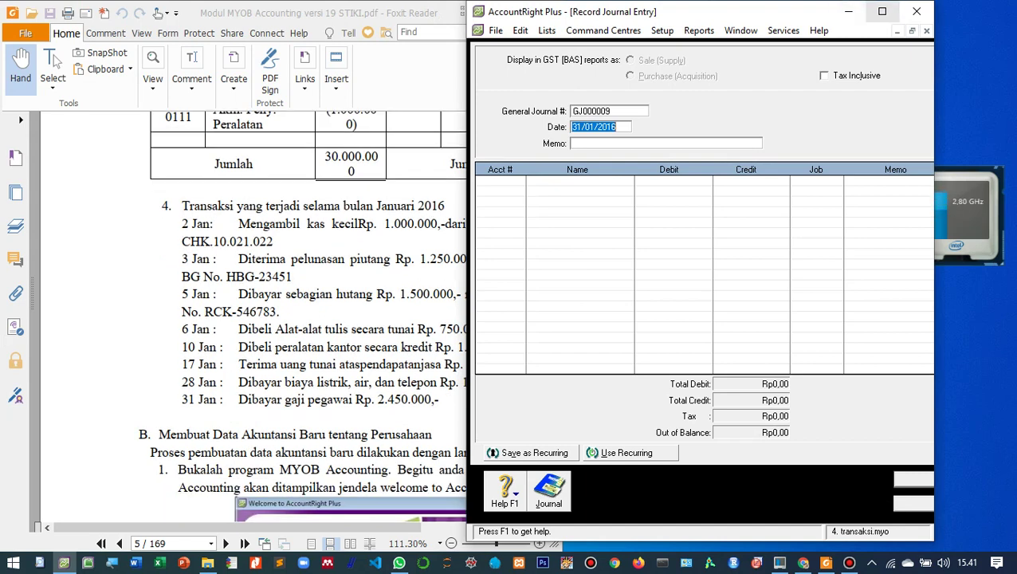
left_click(882, 11)
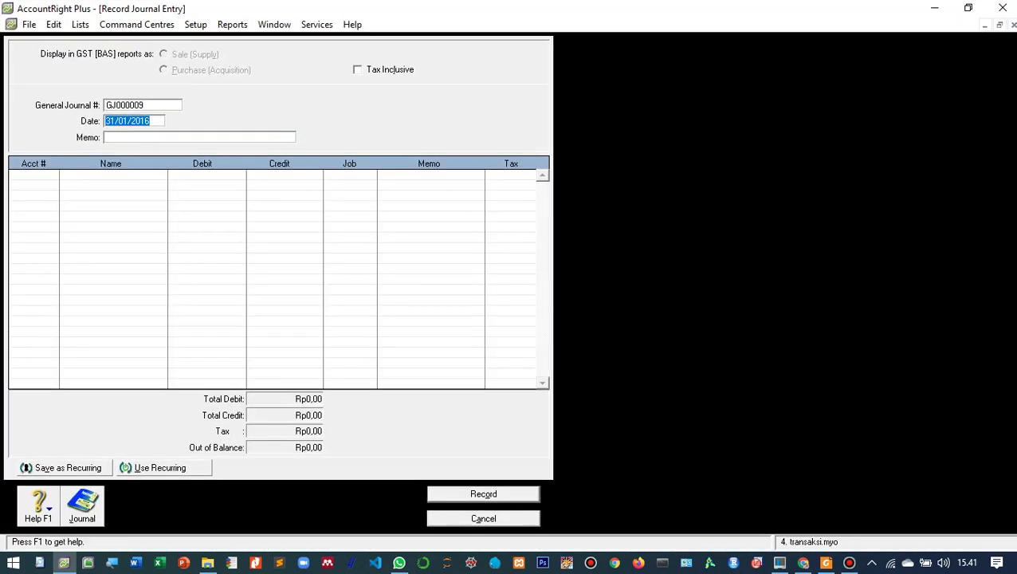
key("Escape")
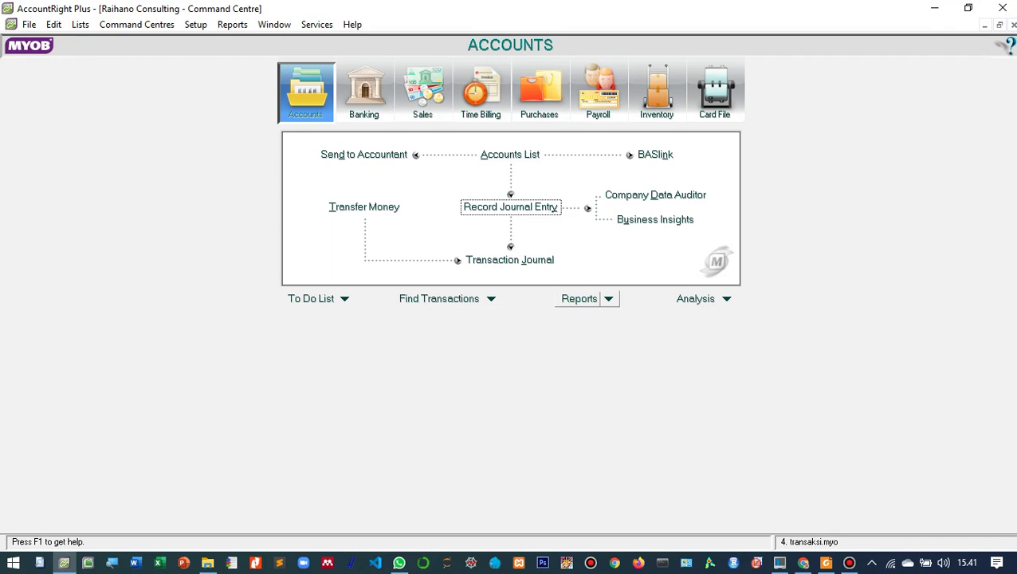
- Display the Profit & Loss [Accrual] report from the Reports index
left_click(579, 298)
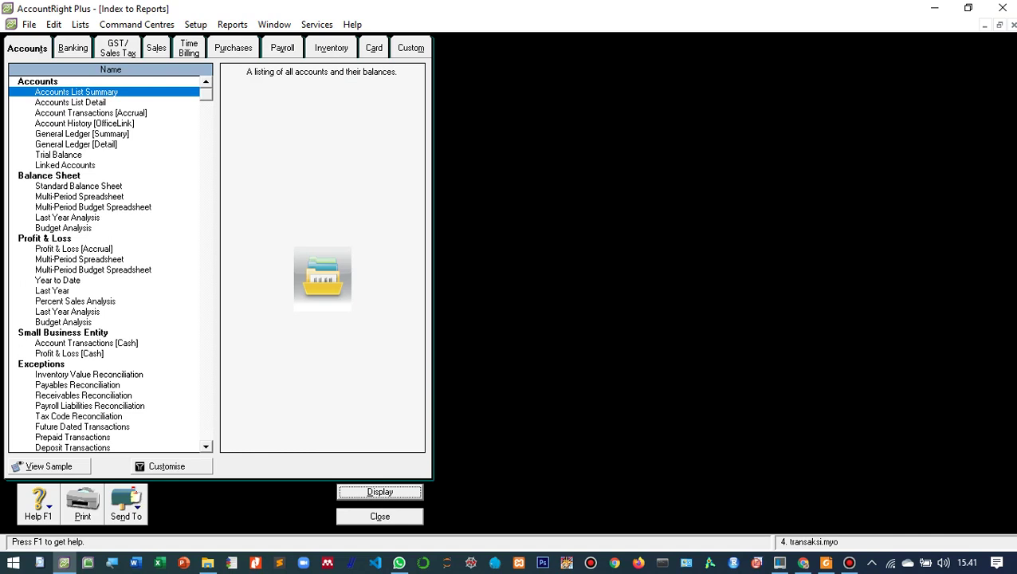
left_click(74, 249)
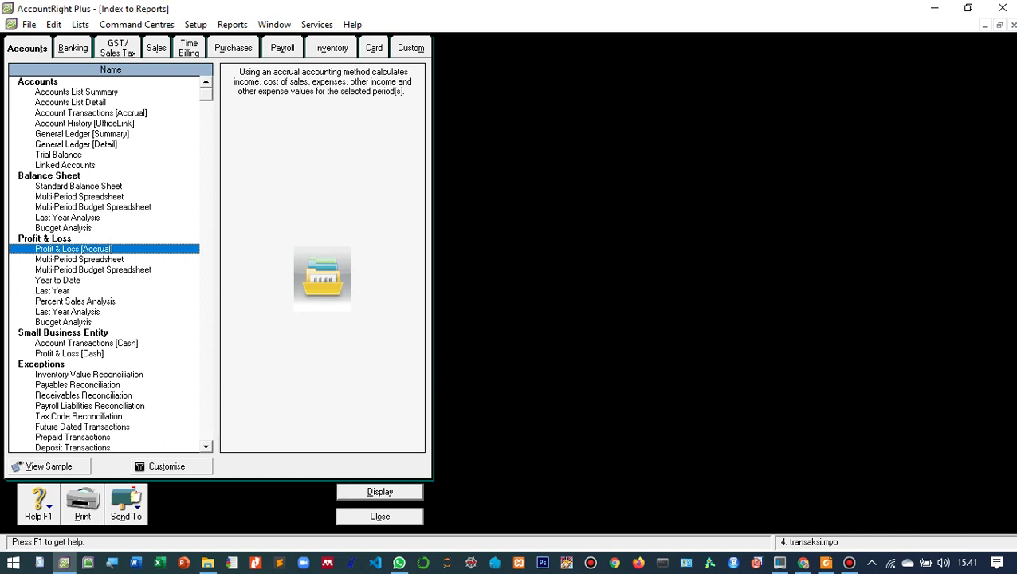
key("Return")
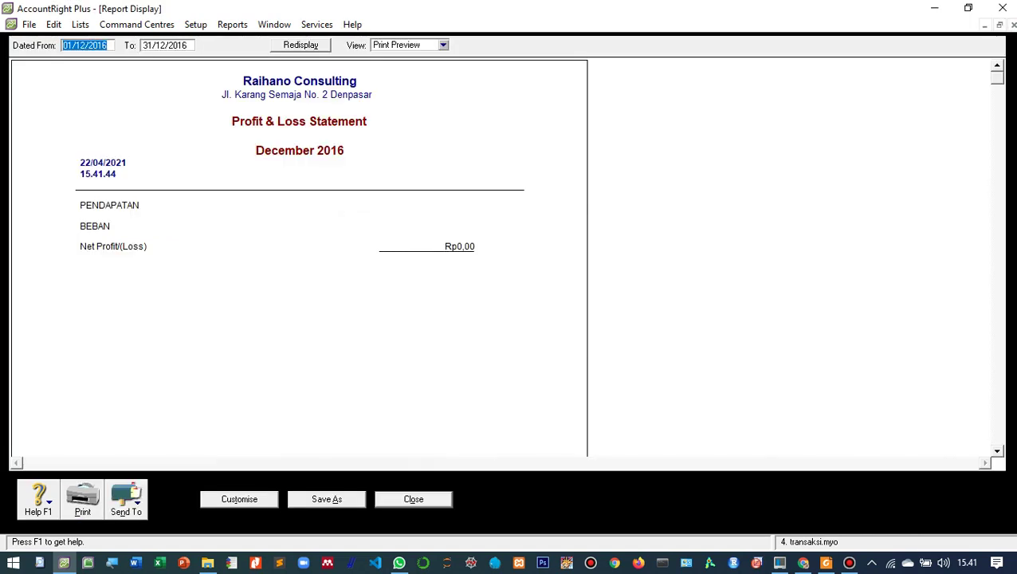
- Limit the Profit & Loss report to 01/01/2016 through 31/01/2016
left_click(85, 45)
key("BackSpace")
key("BackSpace")
type("01")
left_click(164, 46)
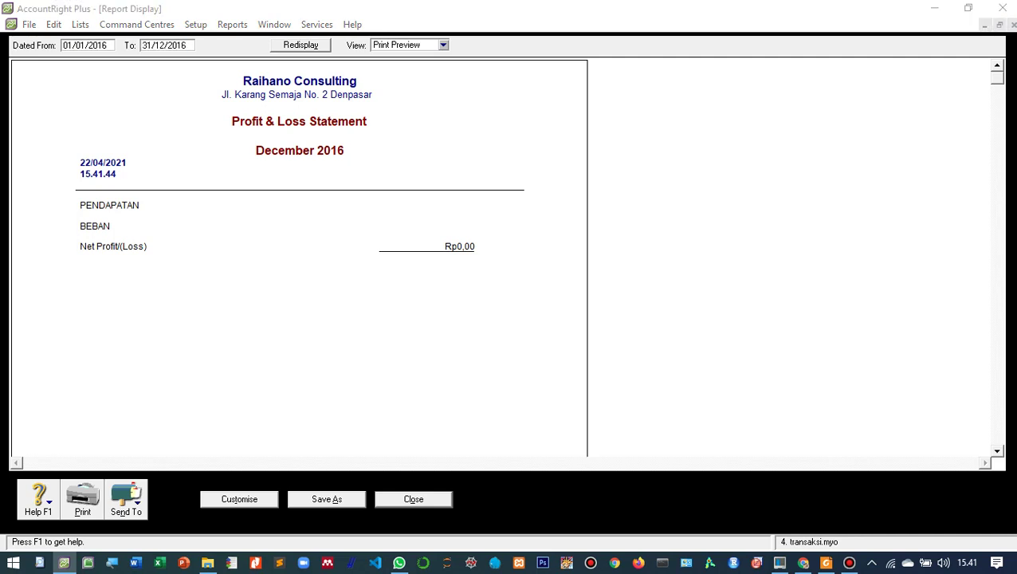
key("BackSpace")
key("BackSpace")
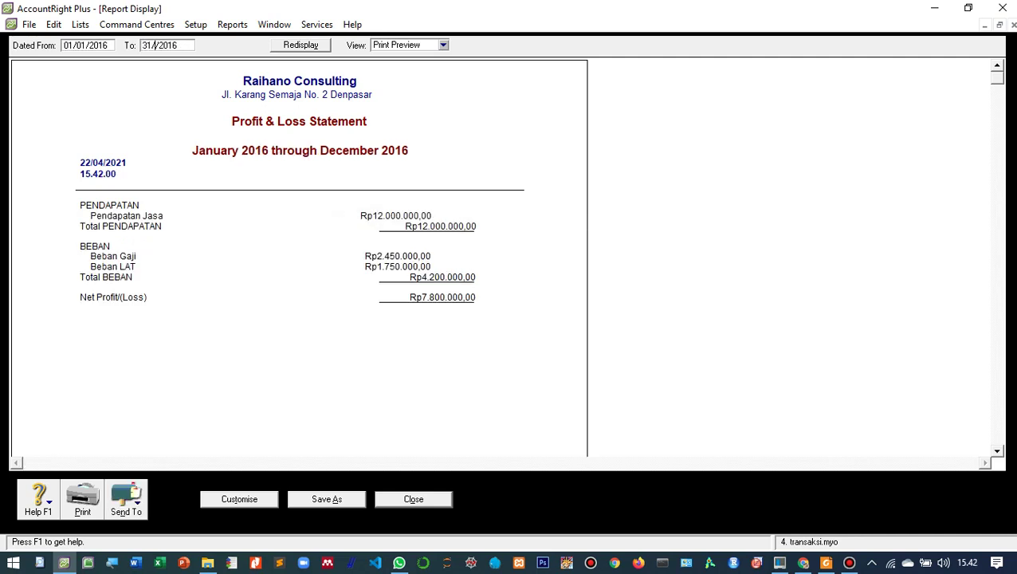
type("01")
key("Tab")
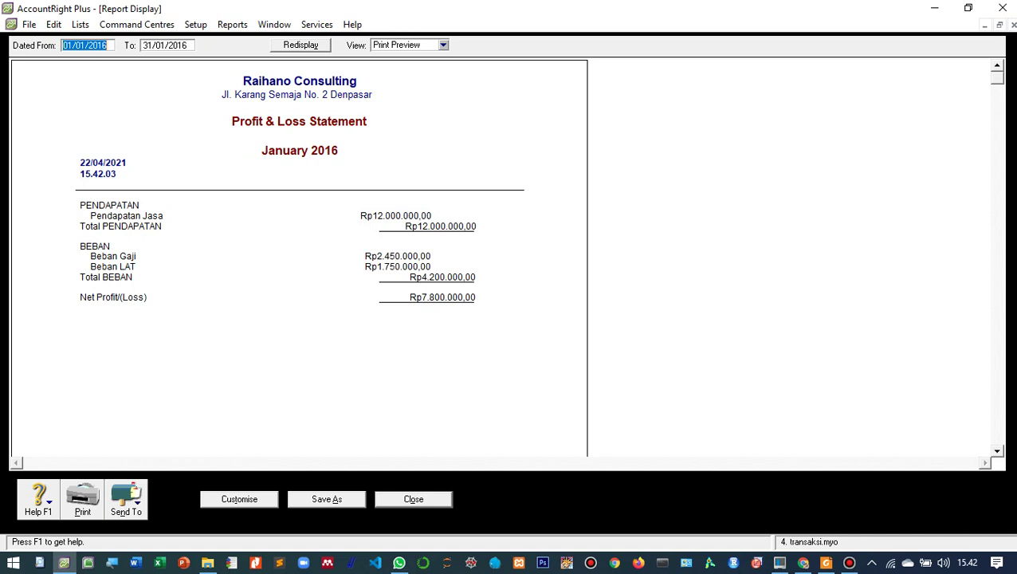
left_click(239, 499)
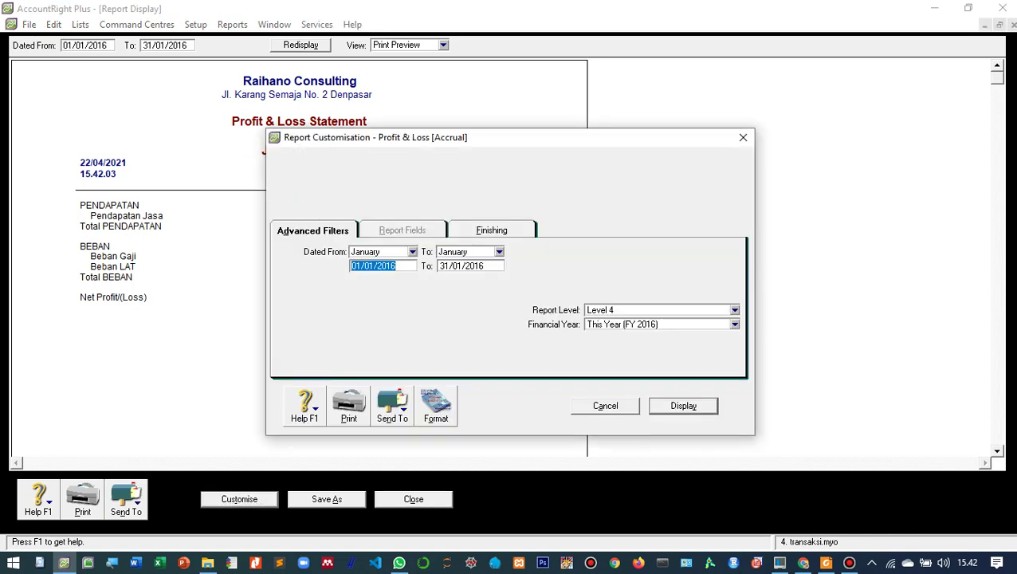
- Turn on Include Account Numbers under Finishing and redisplay the Profit & Loss report
left_click(492, 230)
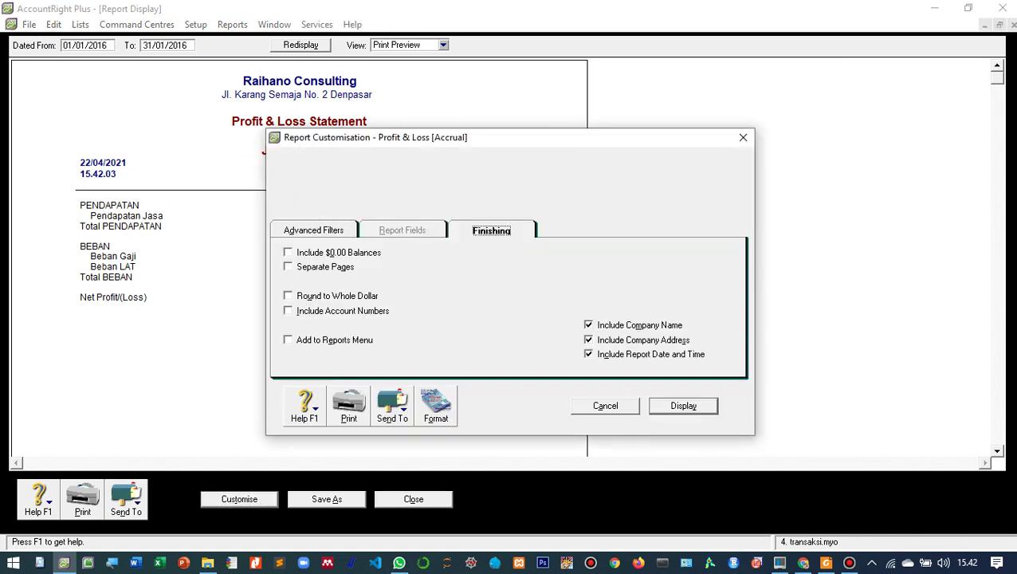
left_click(289, 311)
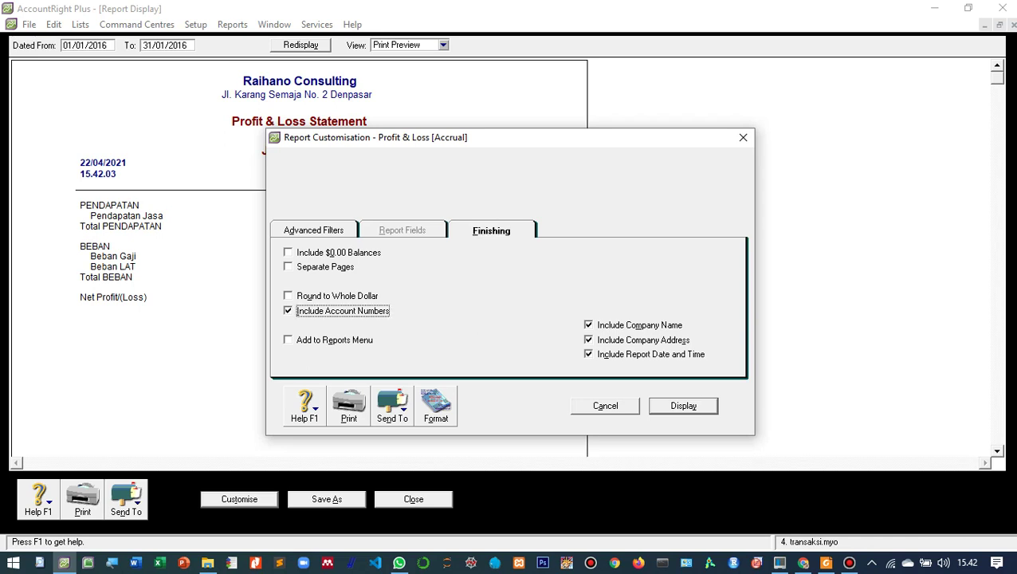
key("Return")
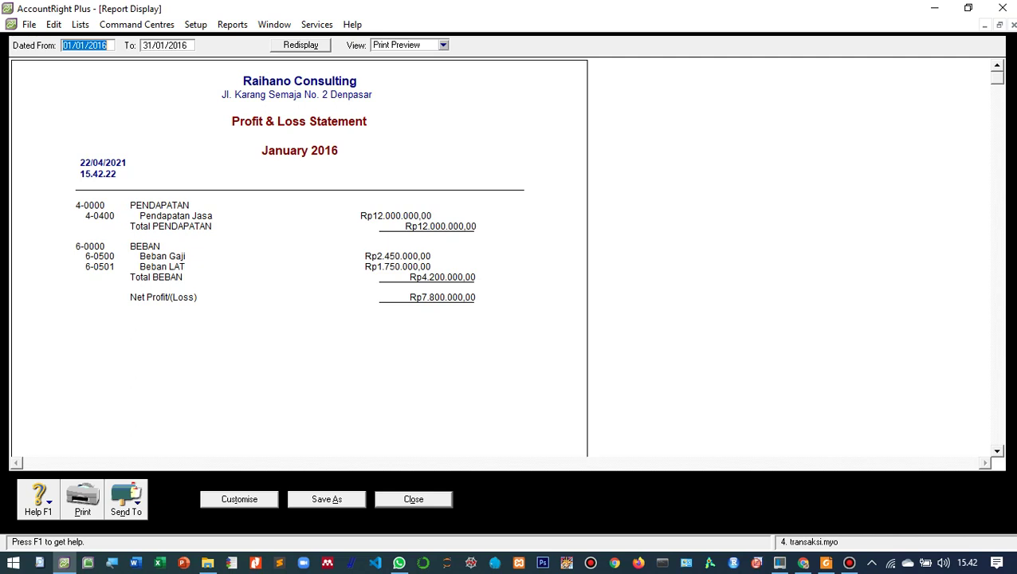
left_click(126, 499)
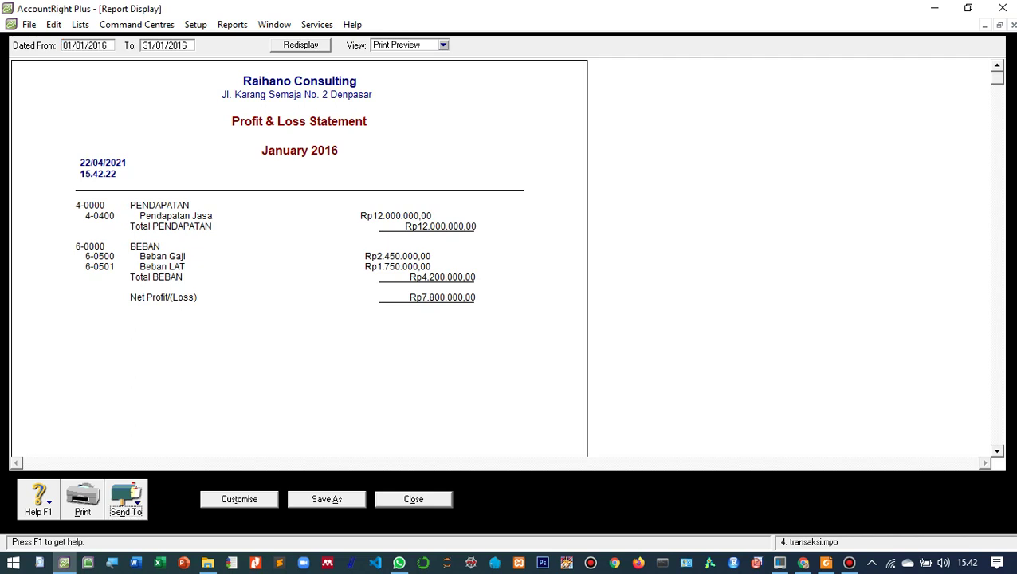
- Save the Profit & Loss report as a PDF with ' - ' and the student's name appended, then close it
left_click(127, 475)
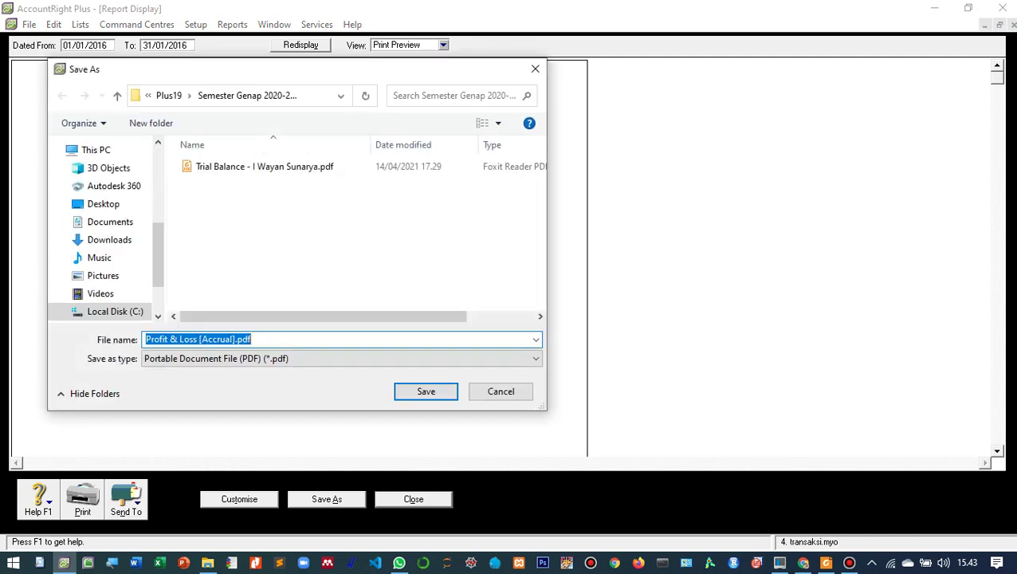
left_click(200, 339)
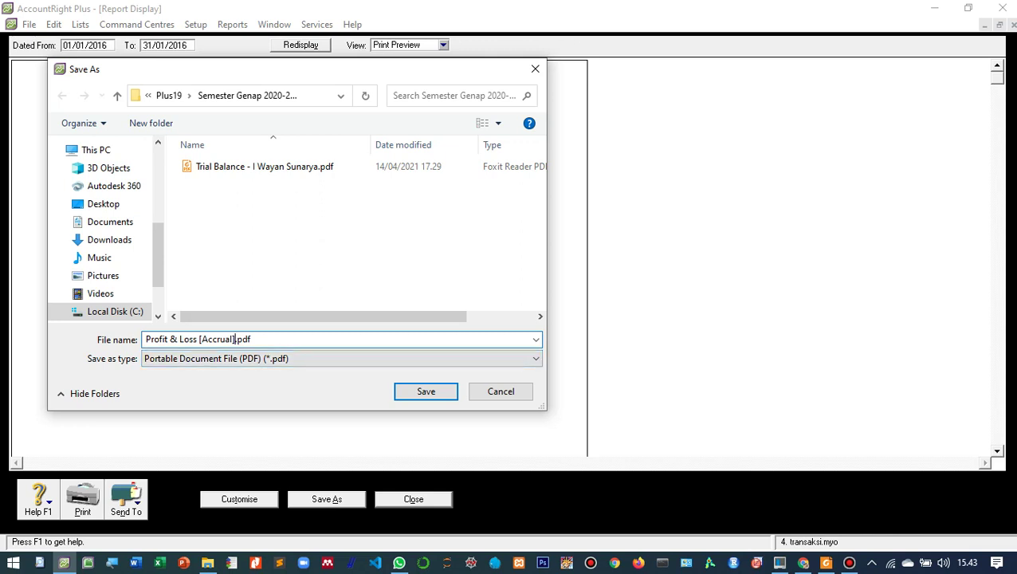
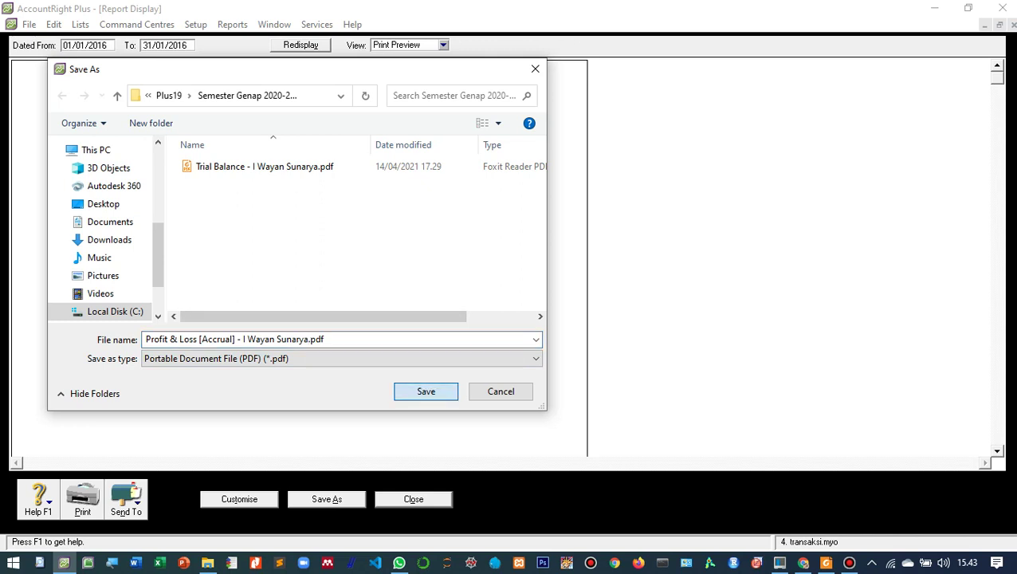
key("Return")
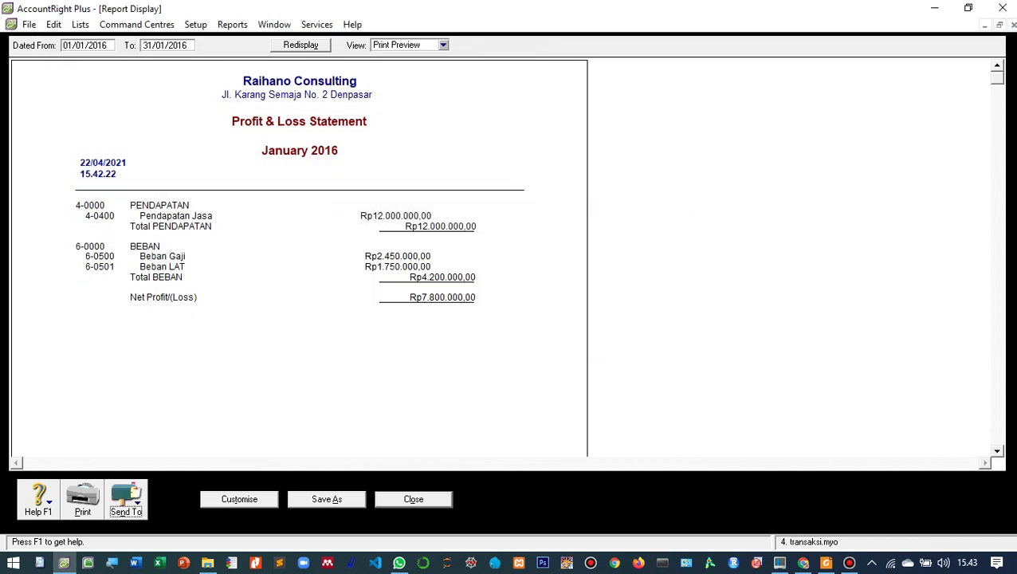
left_click(413, 499)
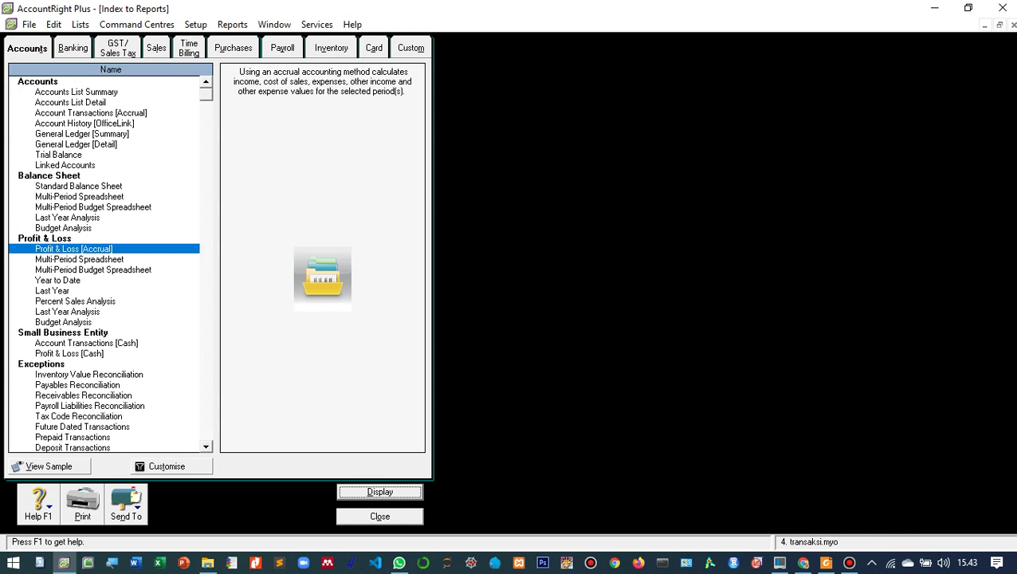
- Display the Standard Balance Sheet from the Accounts reports list
left_click(78, 186)
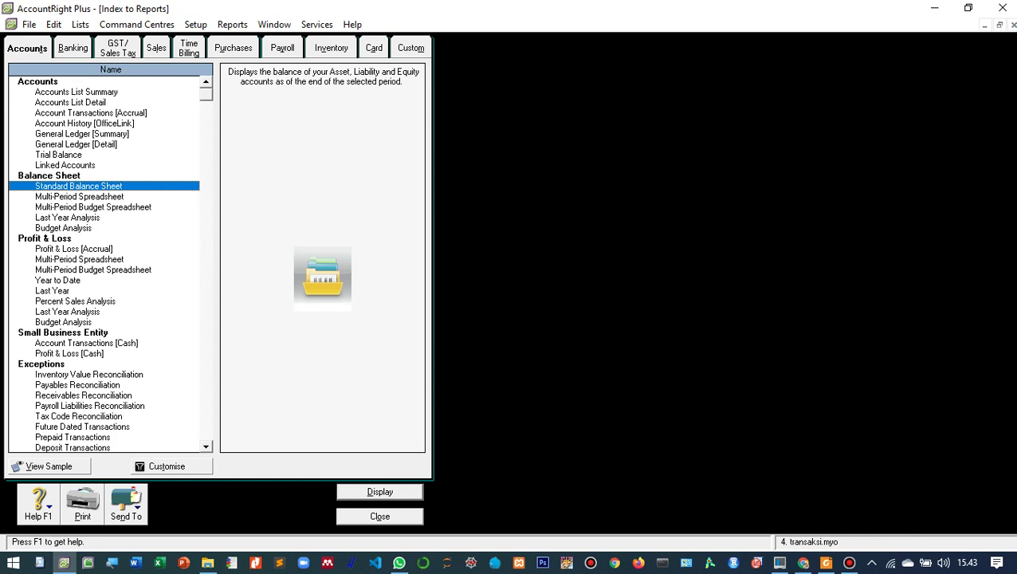
left_click(380, 492)
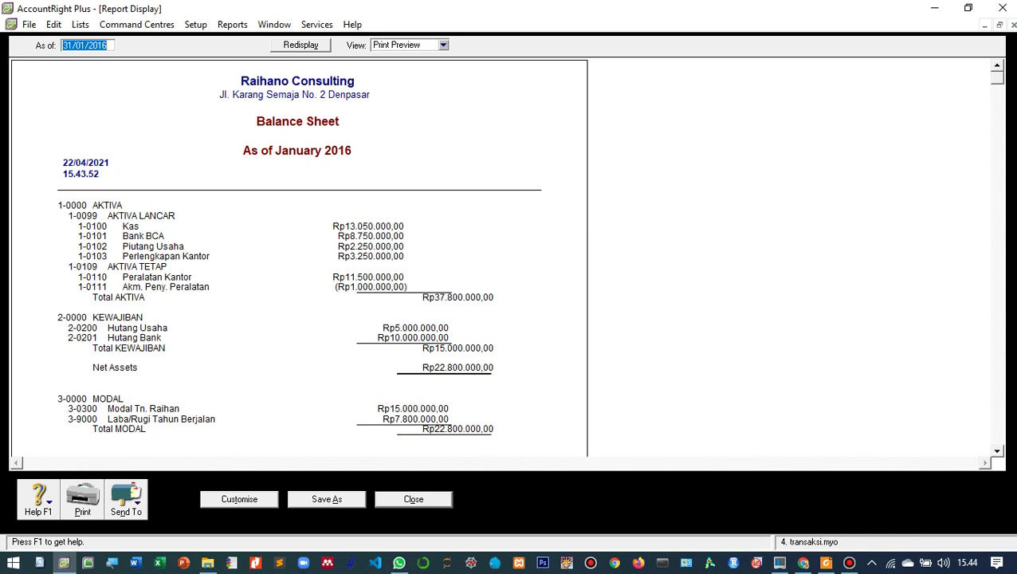
- Save the Balance Sheet as a PDF with ' - ' and the student's name appended, then close it
left_click(126, 499)
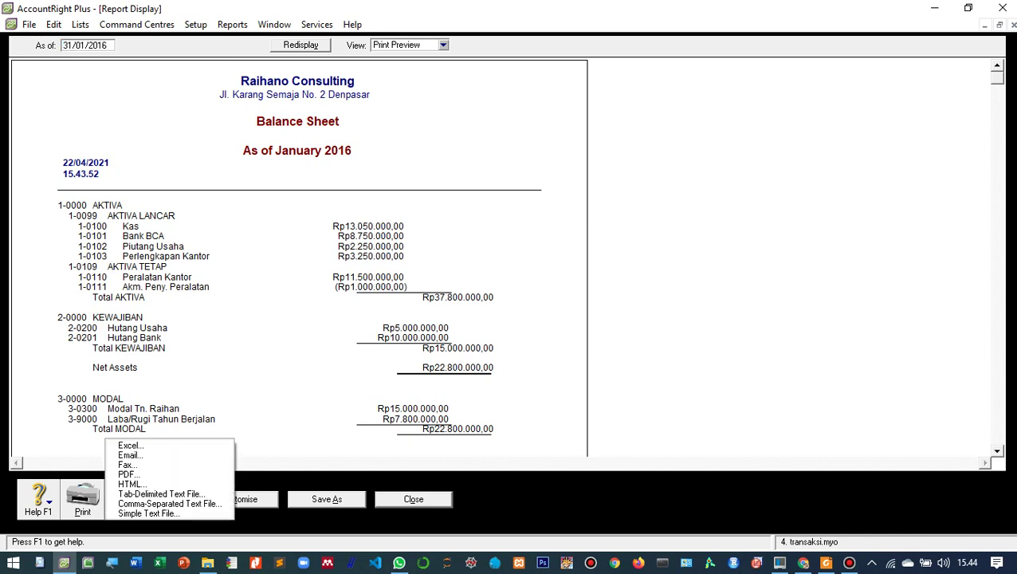
left_click(127, 475)
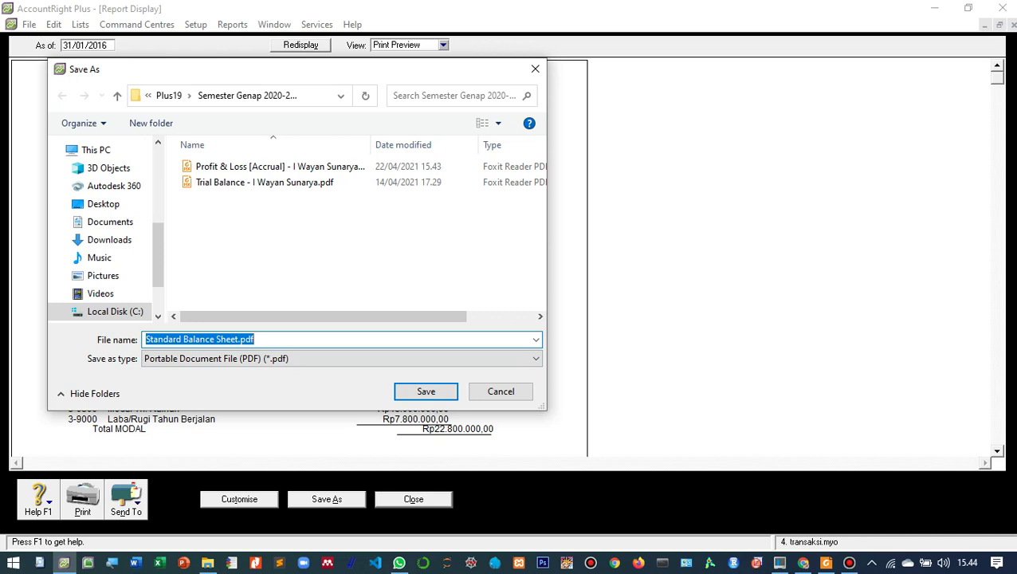
left_click(239, 340)
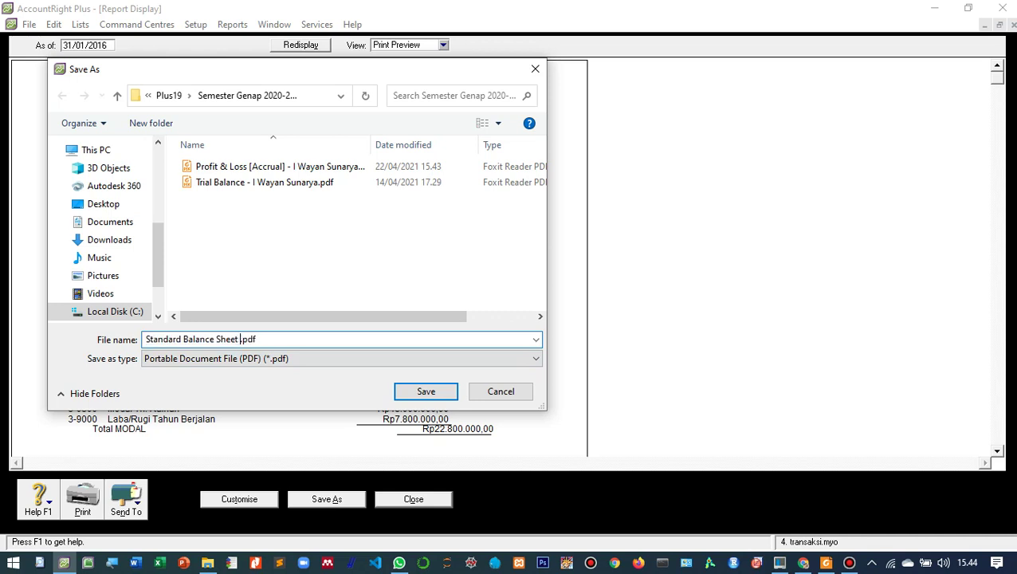
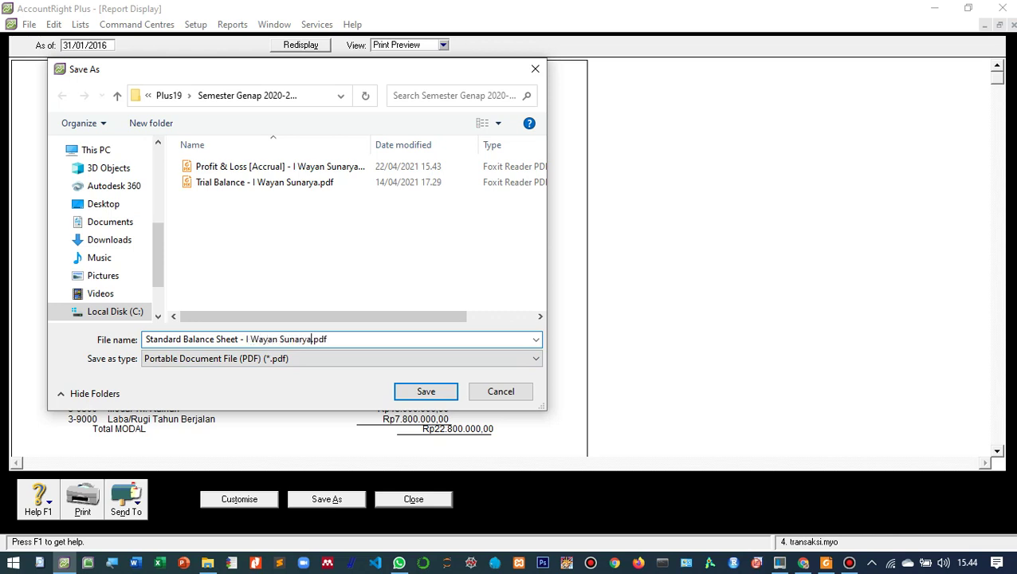
left_click(425, 391)
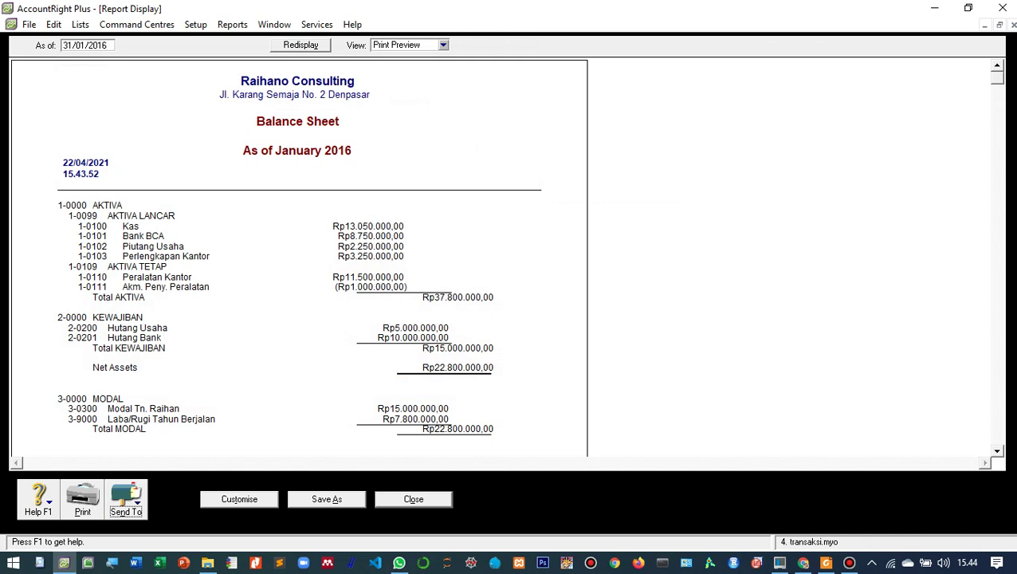
left_click(413, 499)
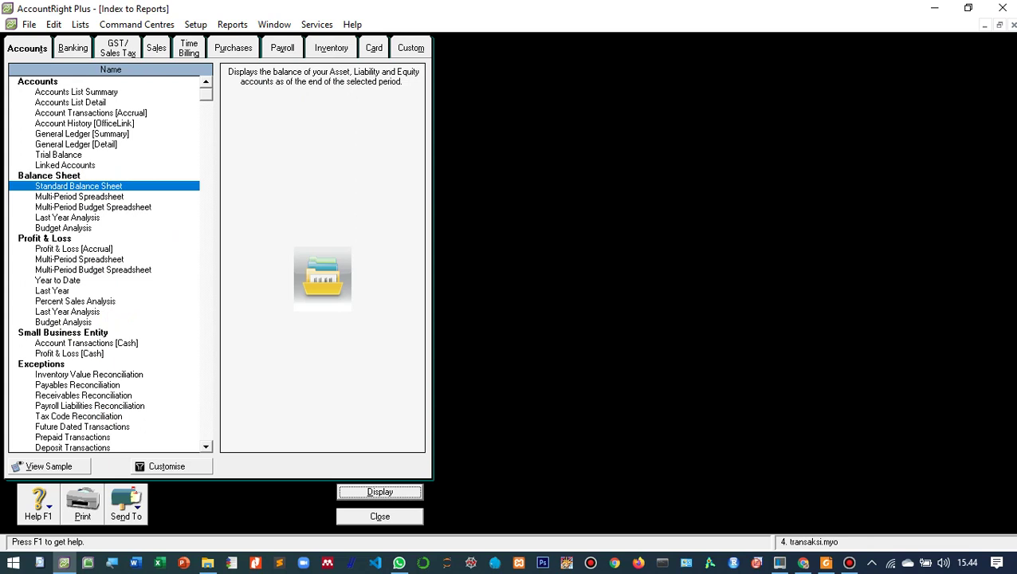
- Display the Statement of Cash Flow from the Banking reports list
key("ctrl+Tab")
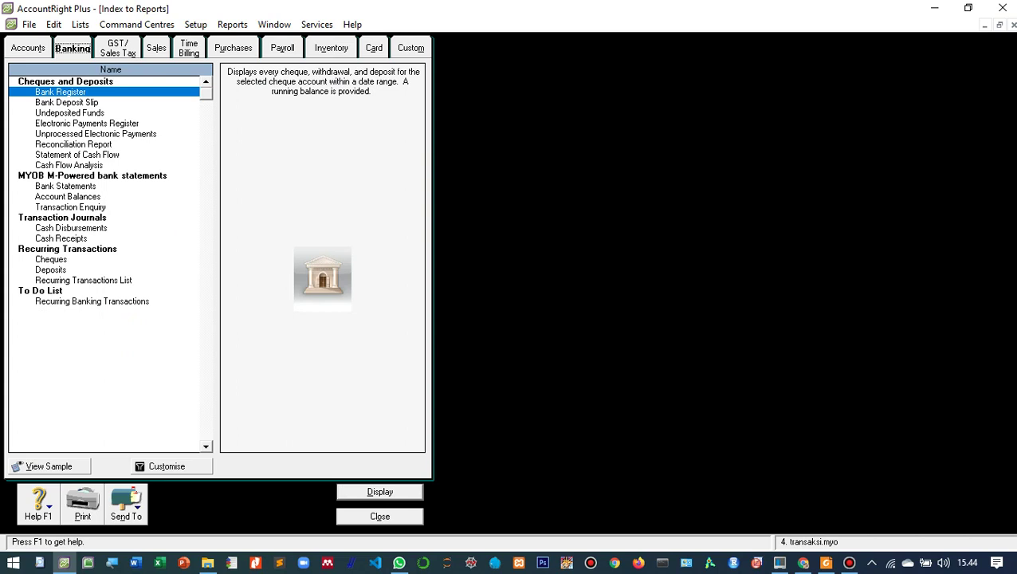
left_click(77, 155)
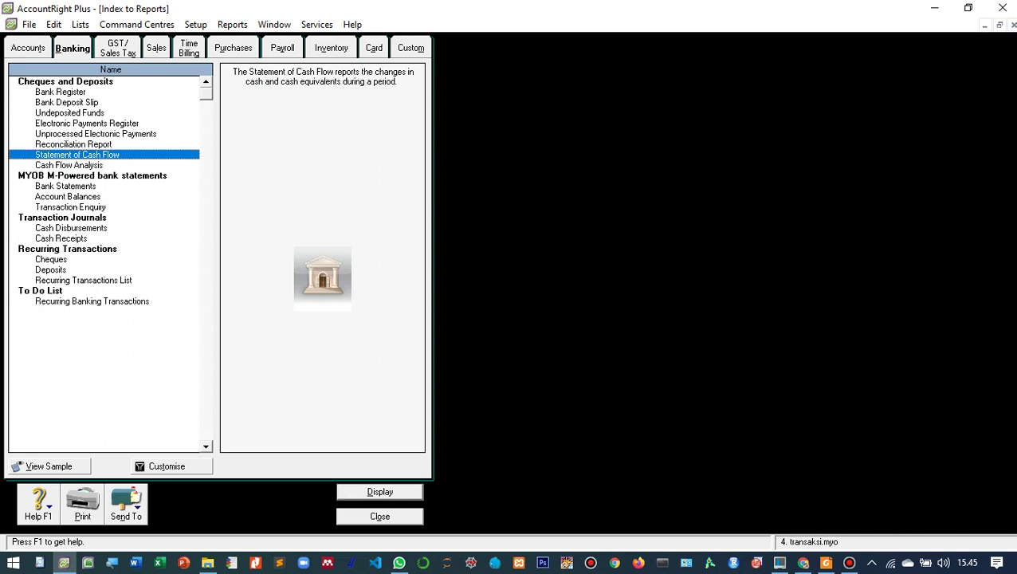
key("Return")
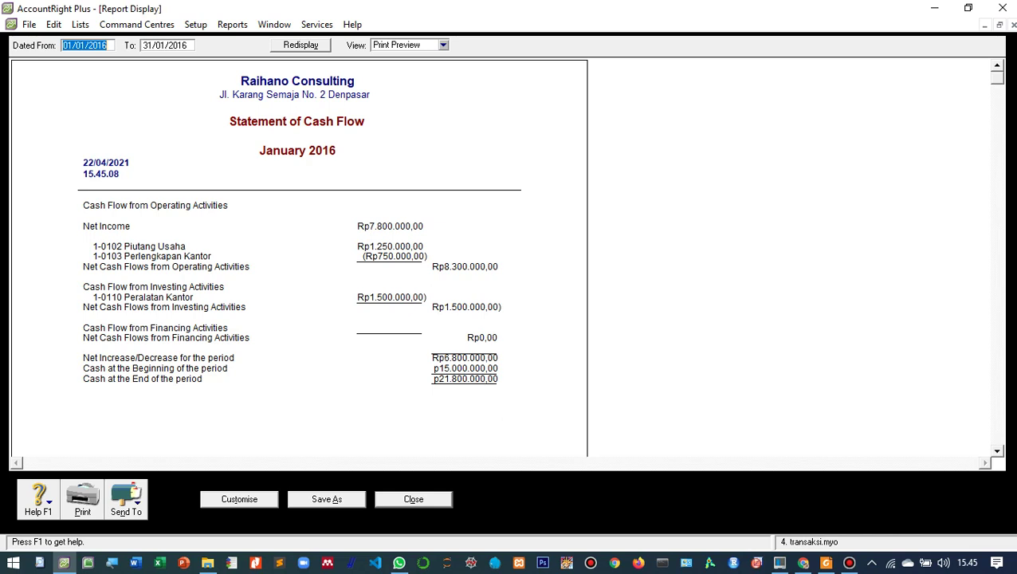
left_click(127, 500)
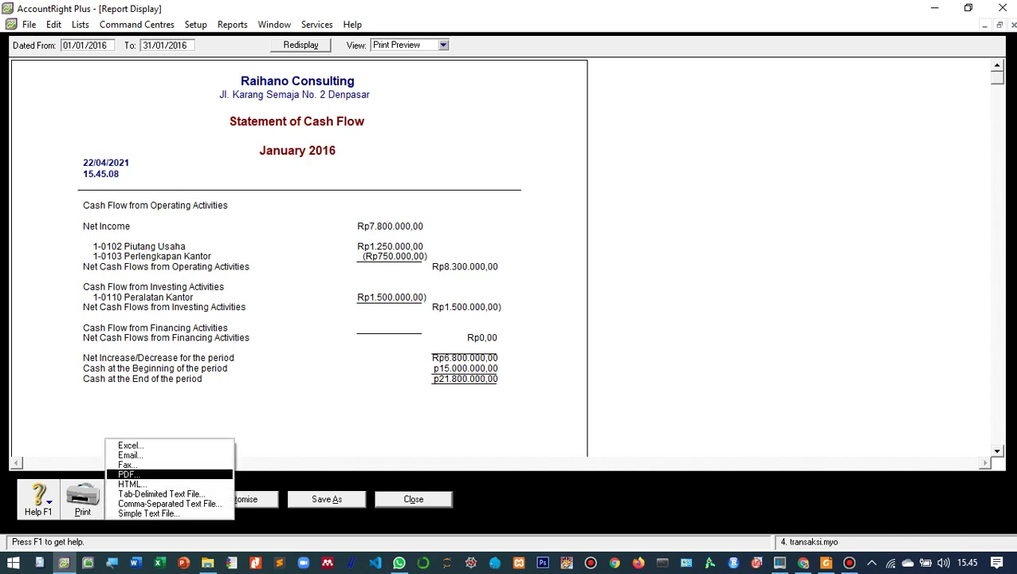
- Save the Statement of Cash Flow as a PDF with ' - ' and the student's name appended, then close it
left_click(131, 472)
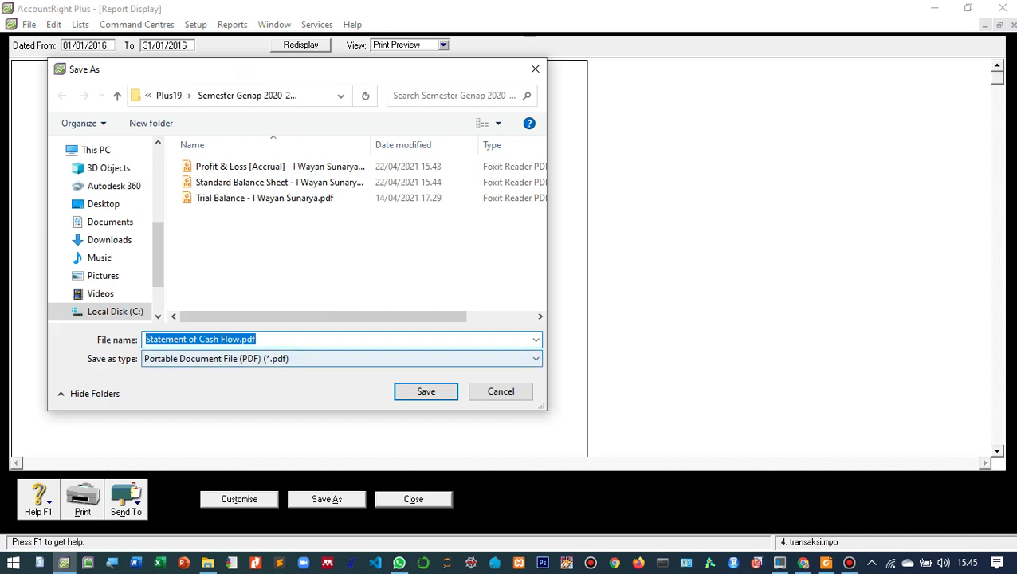
left_click(241, 340)
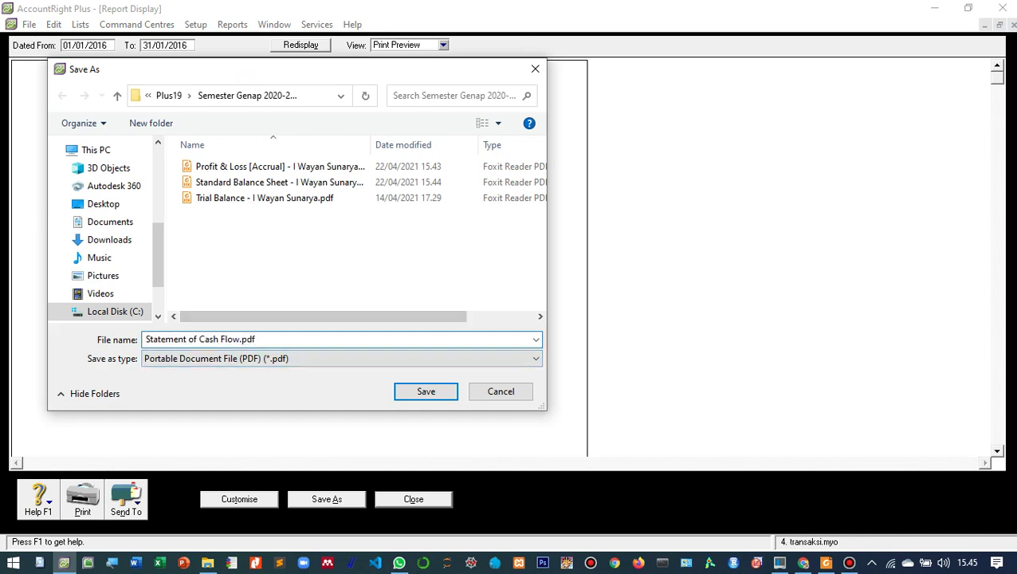
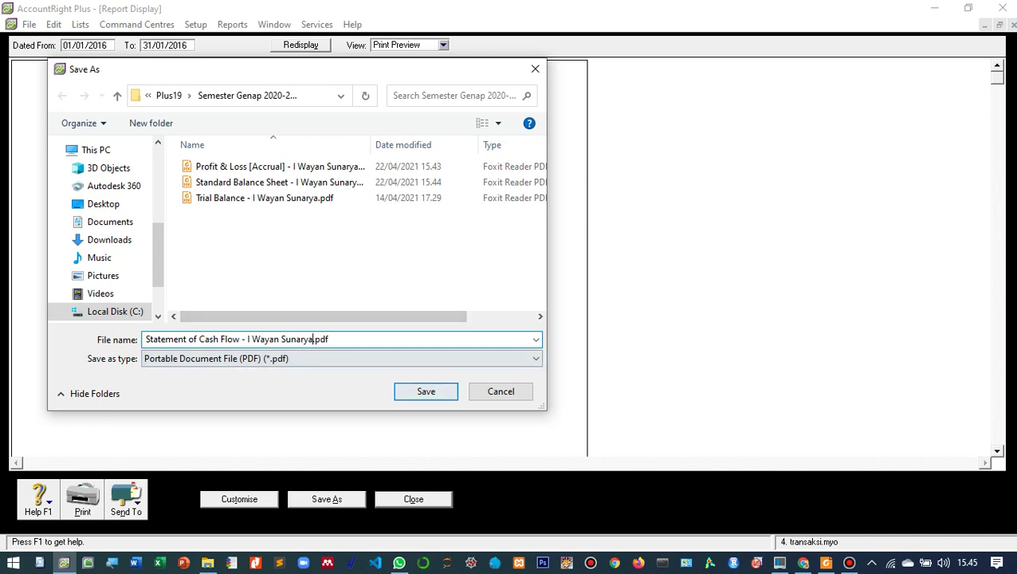
left_click(426, 391)
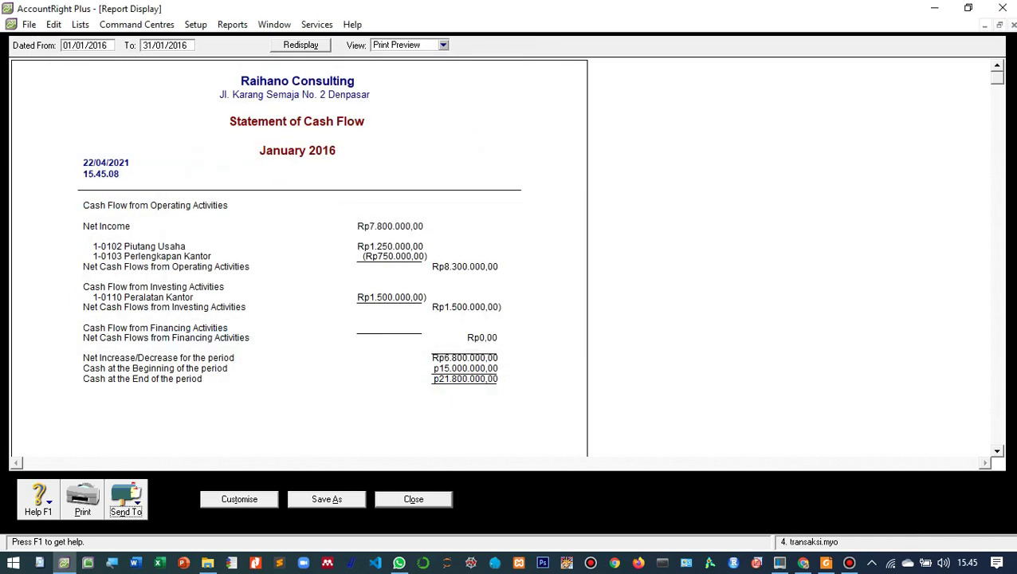
left_click(413, 499)
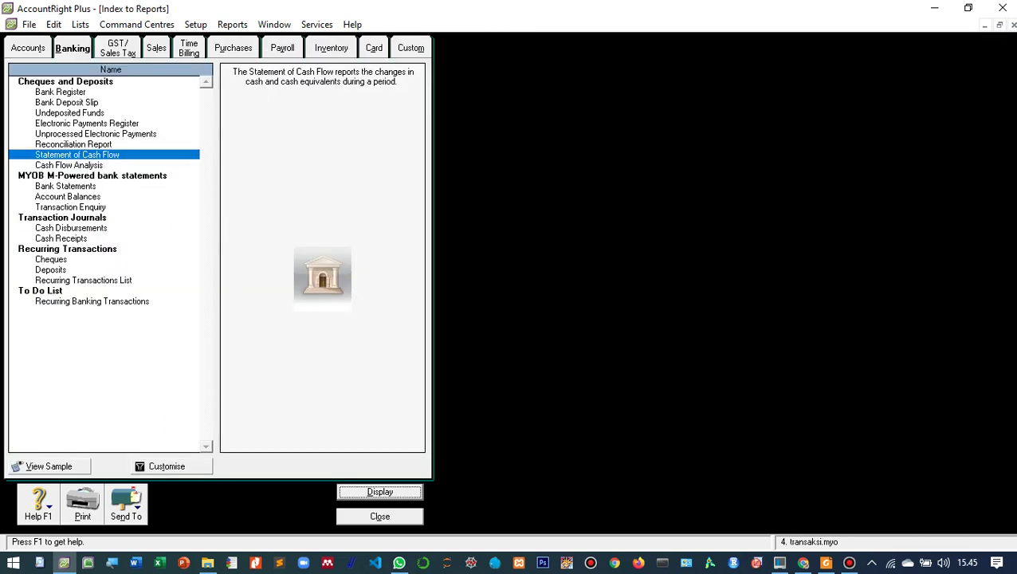
- Close Index to Reports, then use File > Restore and cancel it to reach the Welcome window
left_click(379, 516)
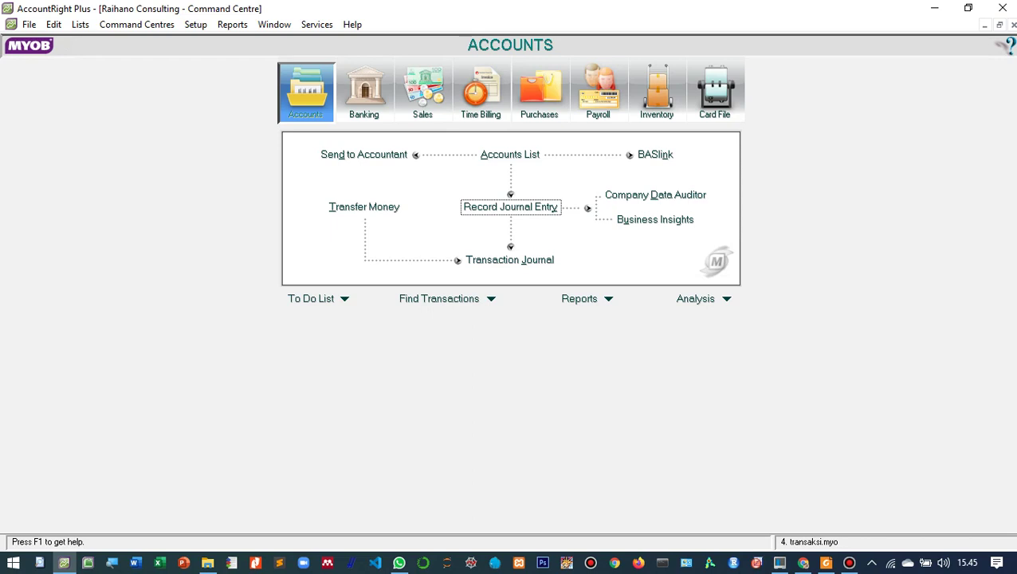
left_click(29, 24)
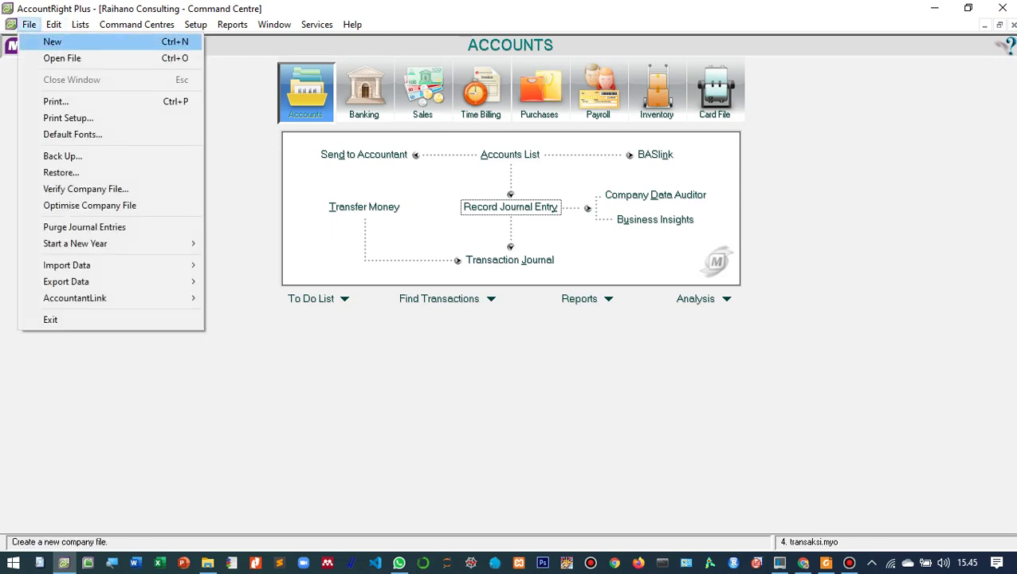
left_click(61, 172)
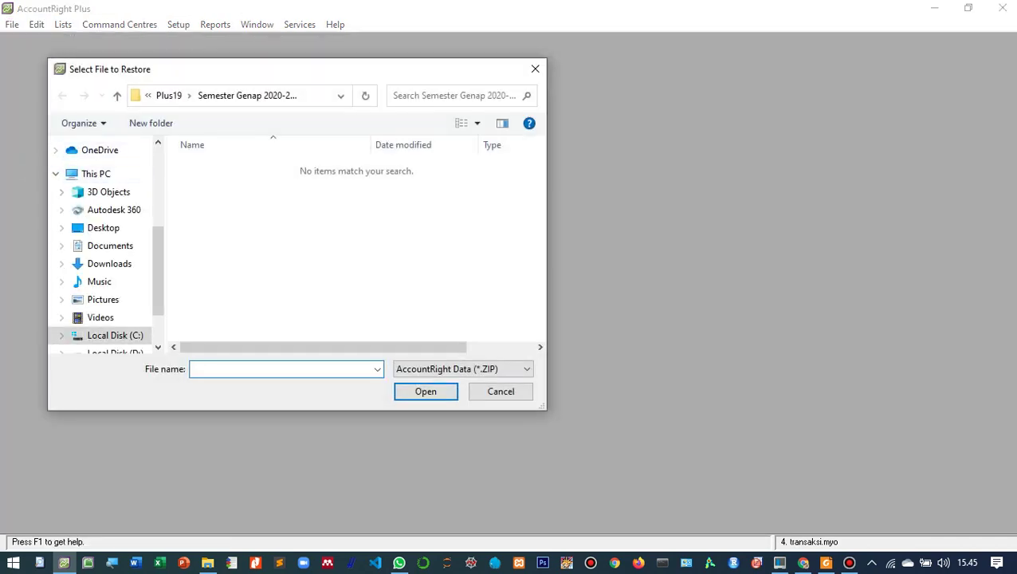
left_click(501, 392)
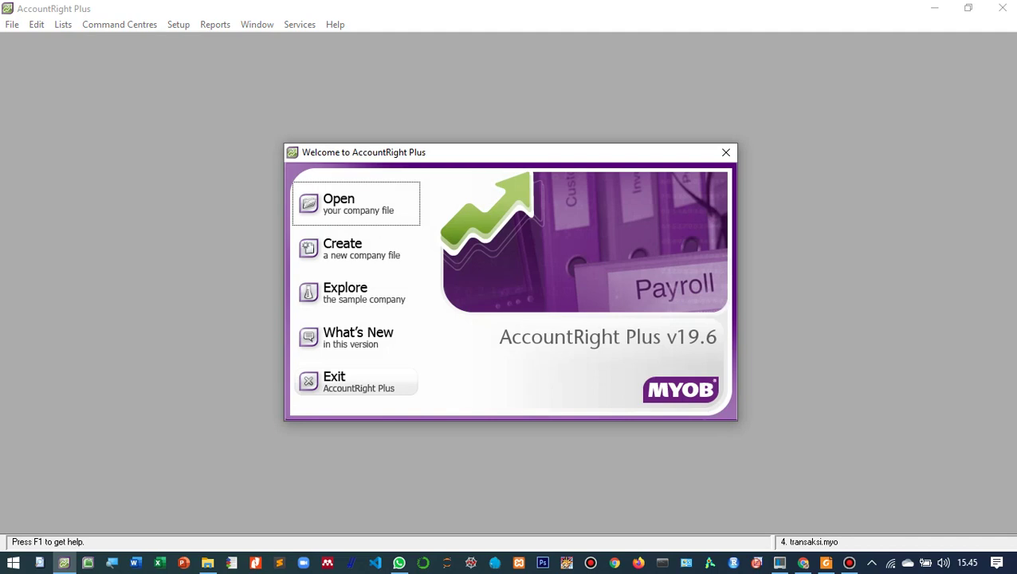
left_click(849, 563)
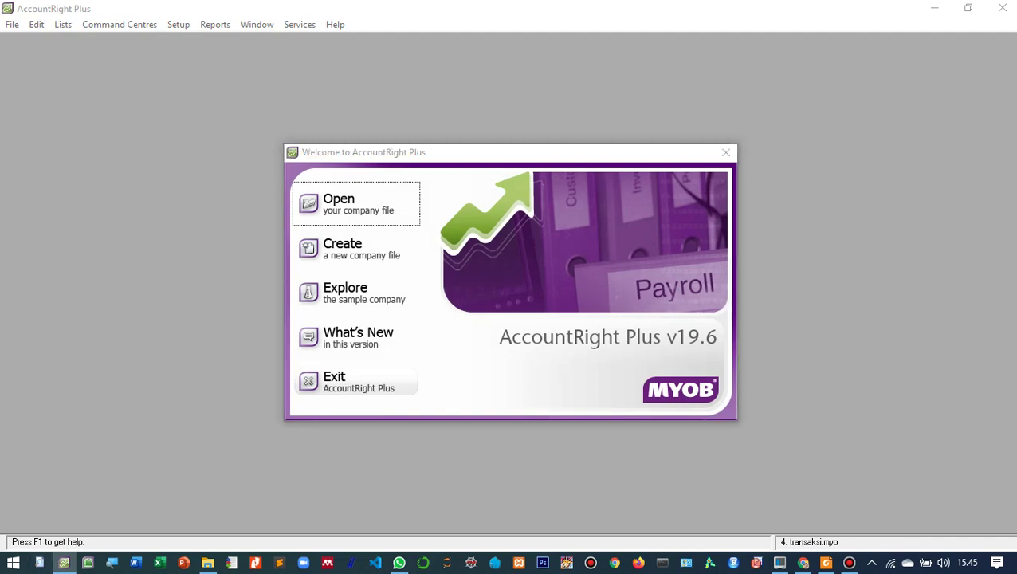